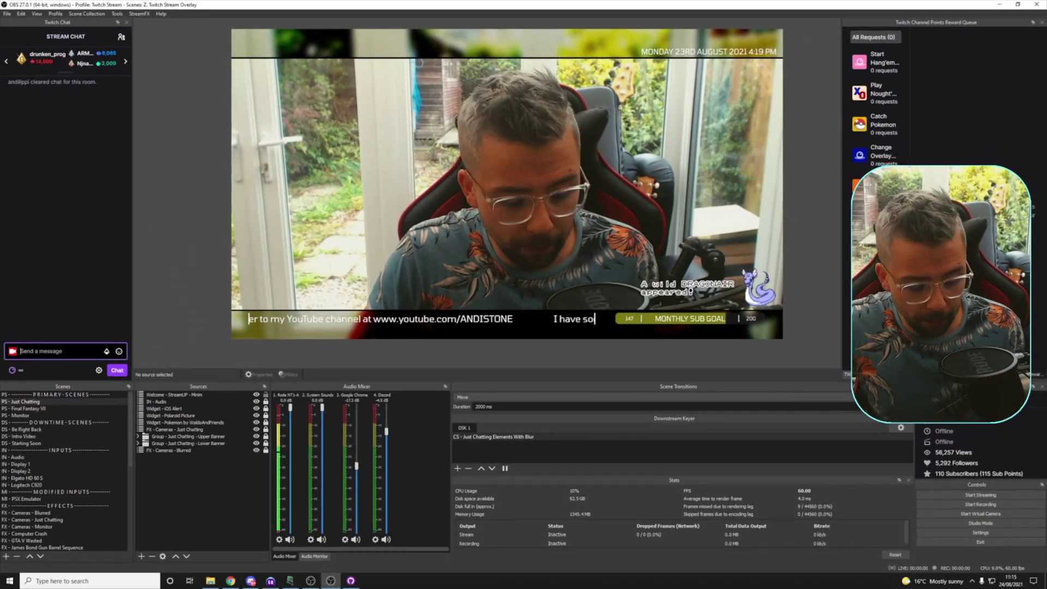
Post the message 'test' in the Twitch chat dock.
type("test")
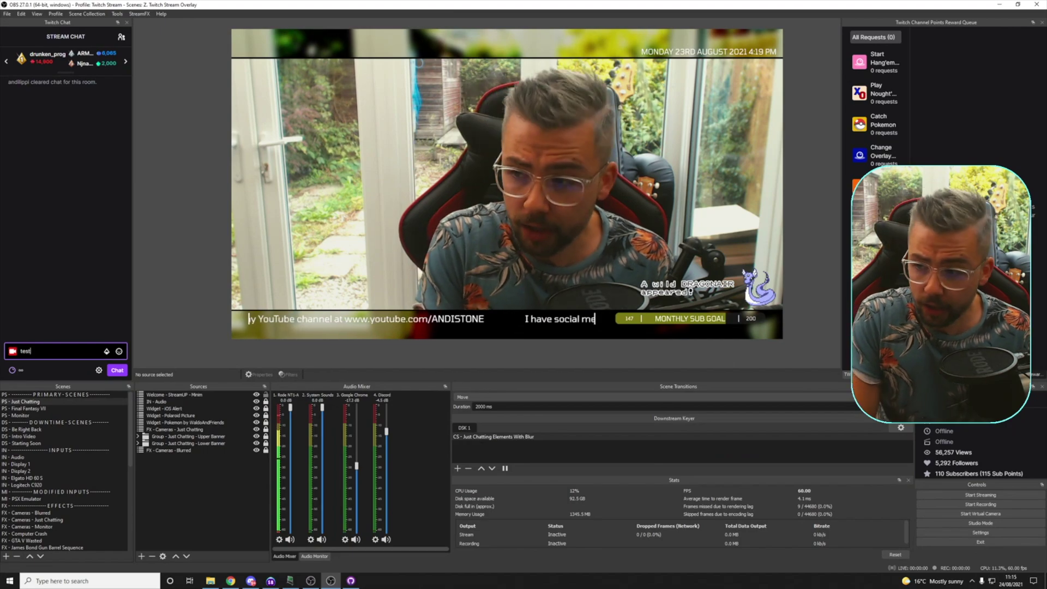
key("Return")
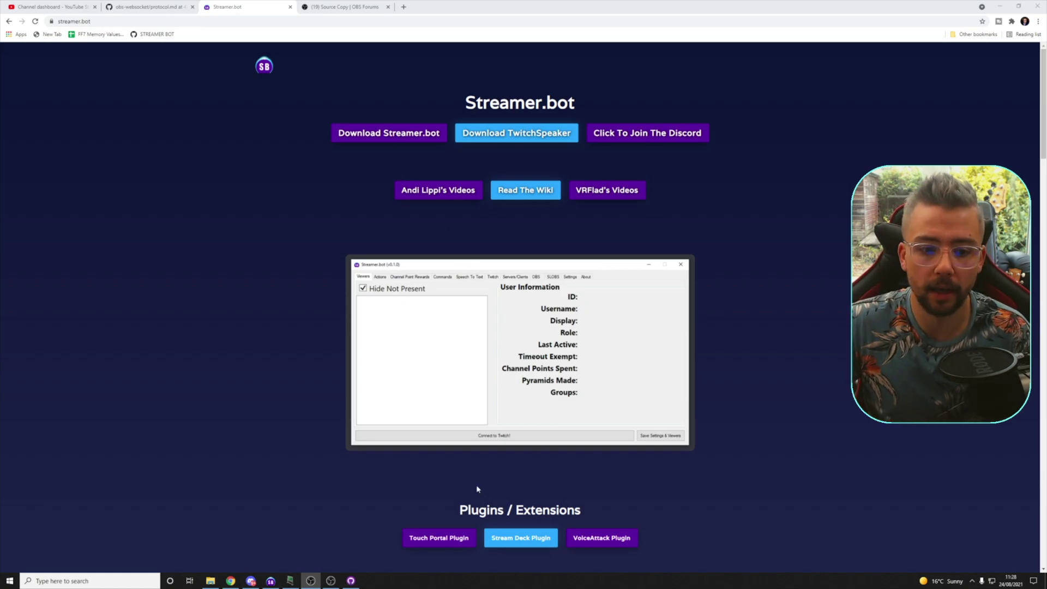
Return to the OBS Studio main window.
left_click(334, 581)
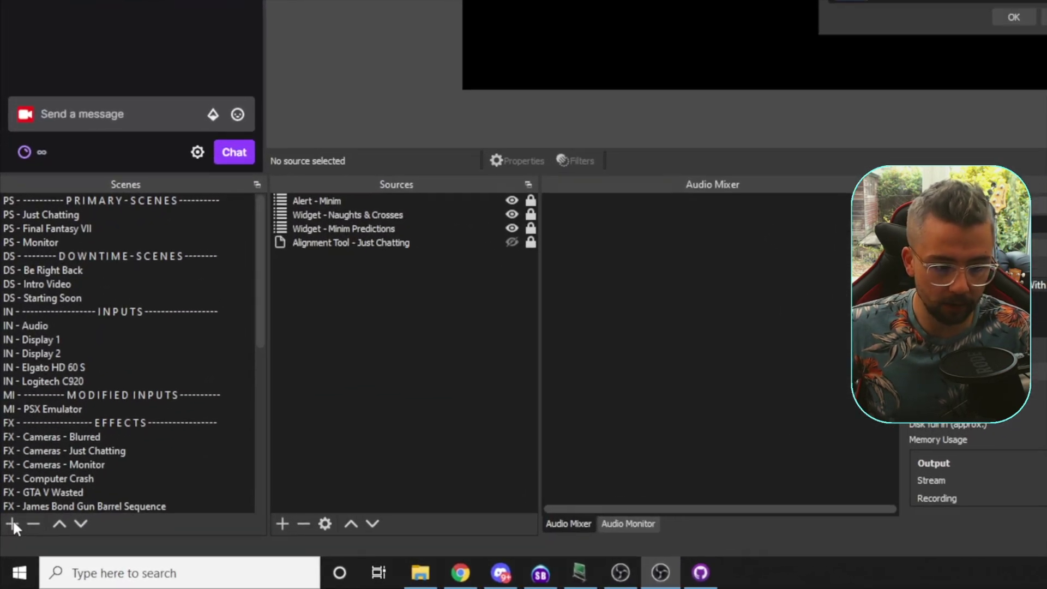
Create a new scene named 'welcome message'.
left_click(5, 556)
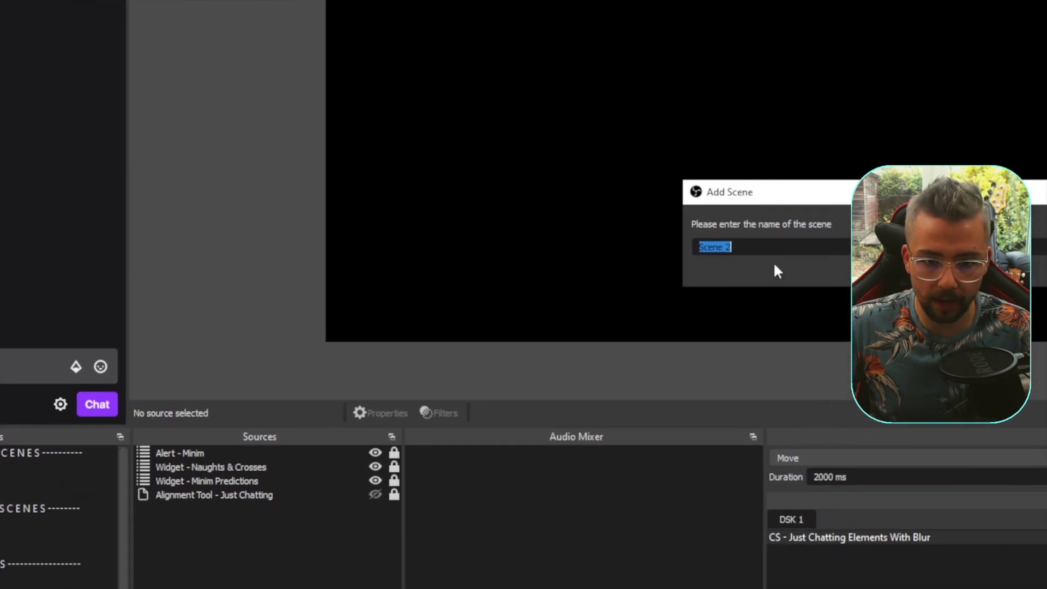
type("welcome message")
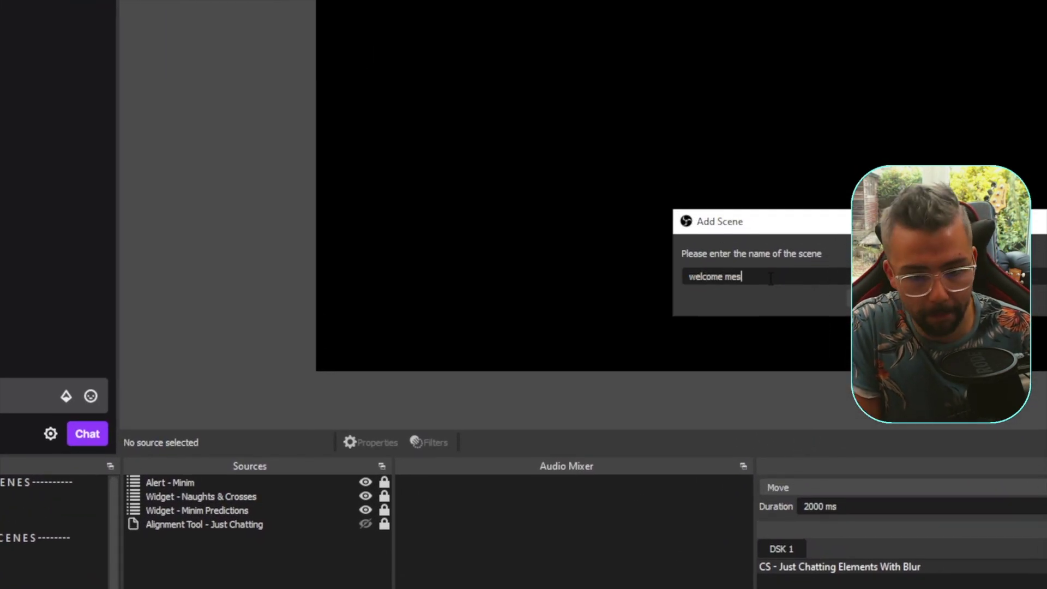
key("Return")
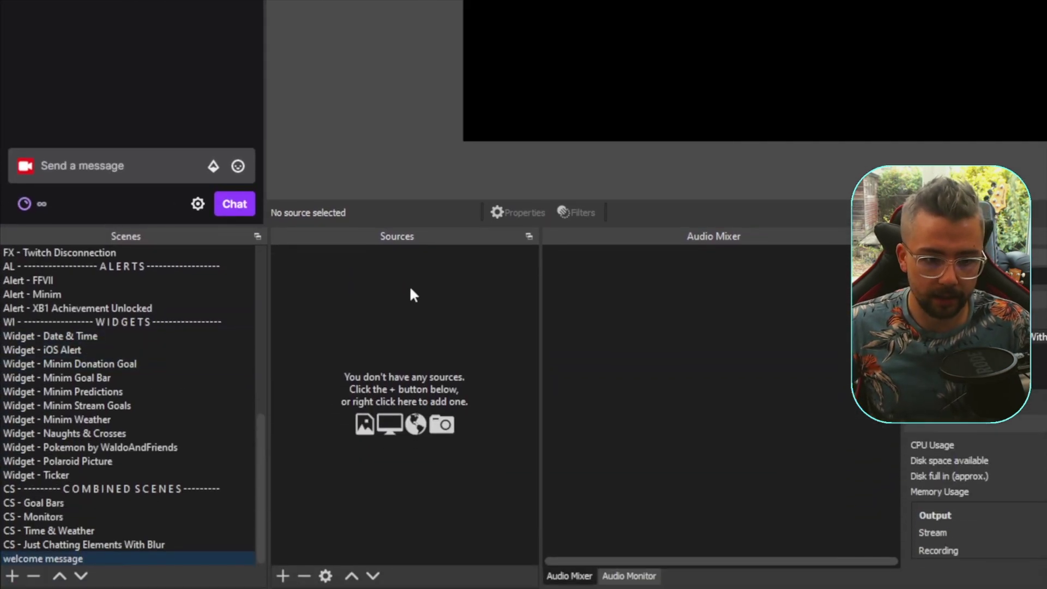
Add a Text (GDI+) source named Welcome Message to the scene.
right_click(374, 279)
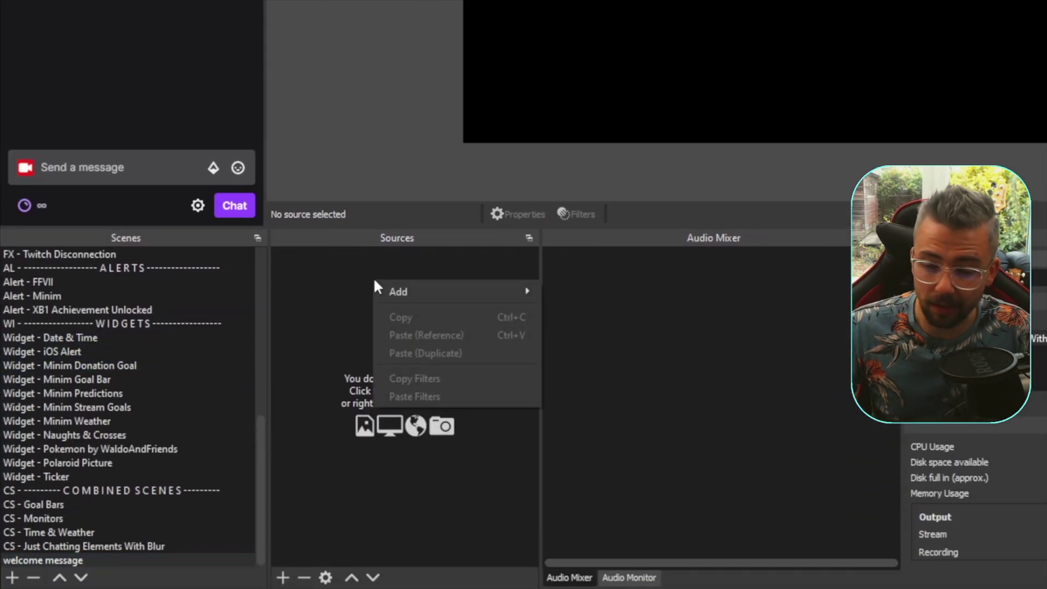
mouse_move(428, 293)
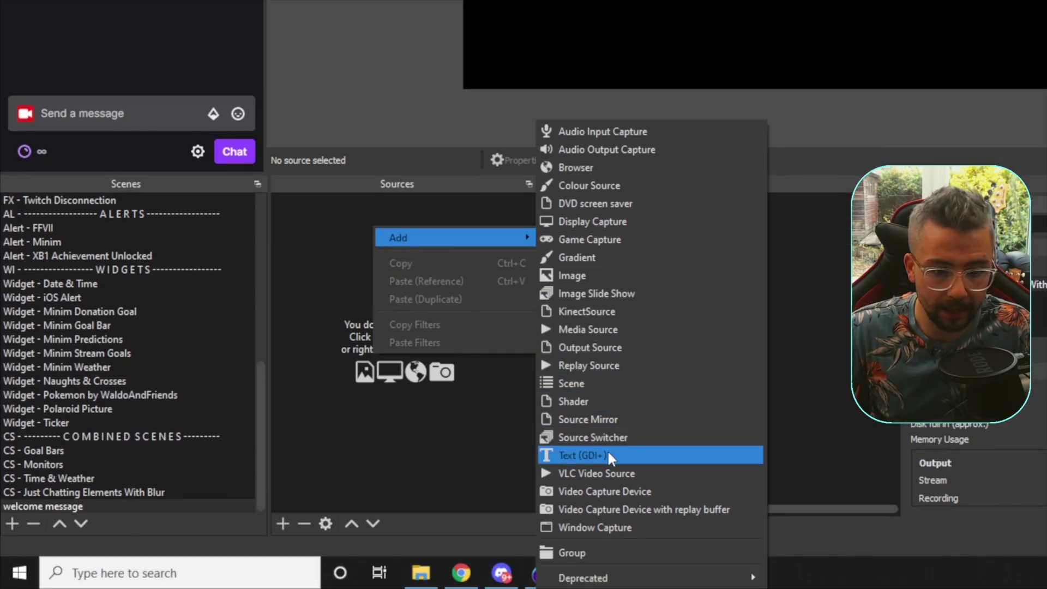
left_click(608, 483)
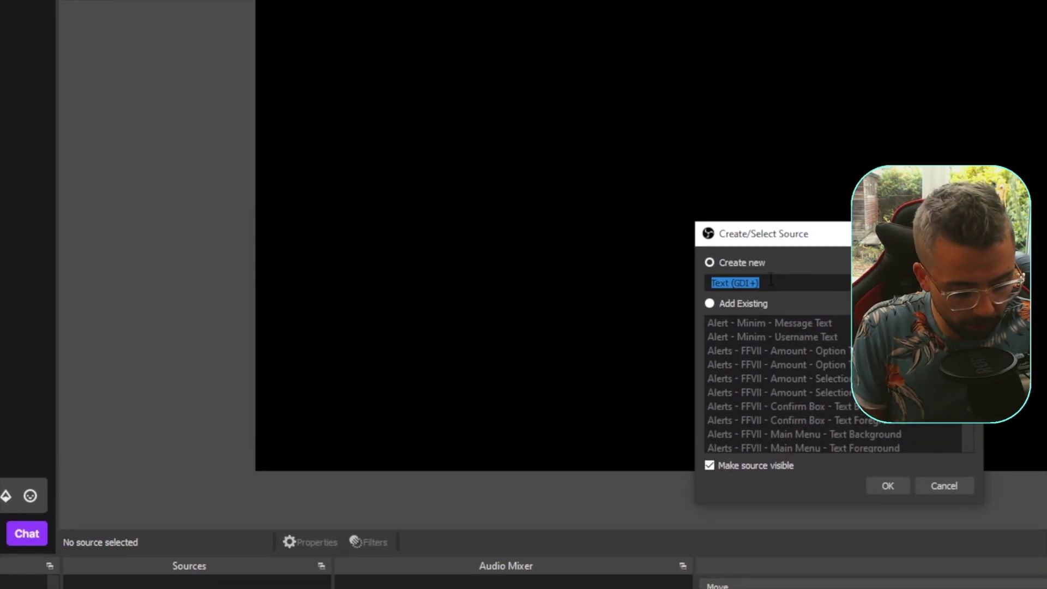
type("Welcome")
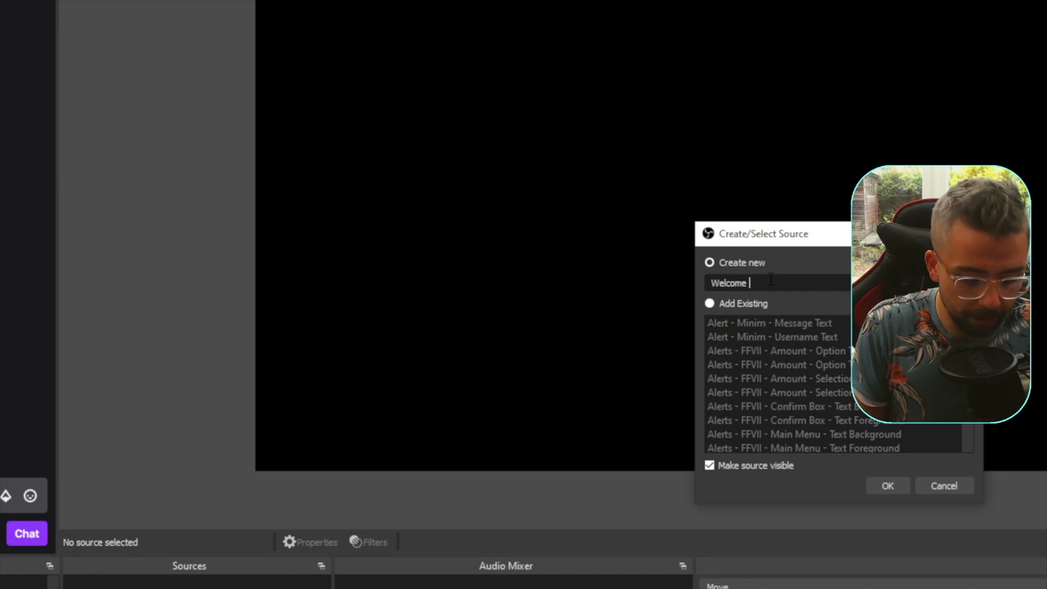
type(" Use")
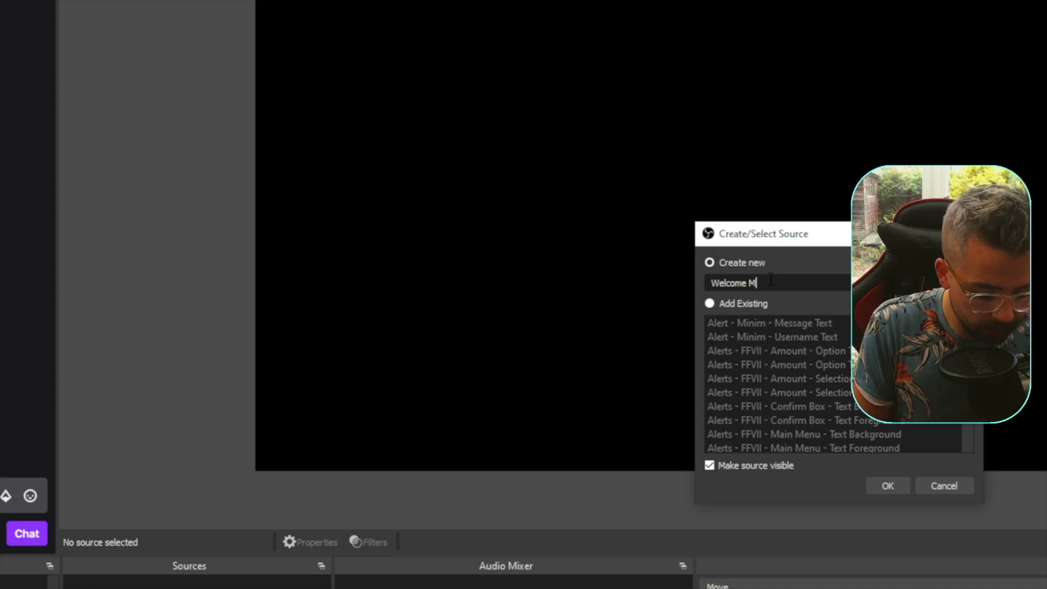
type("age")
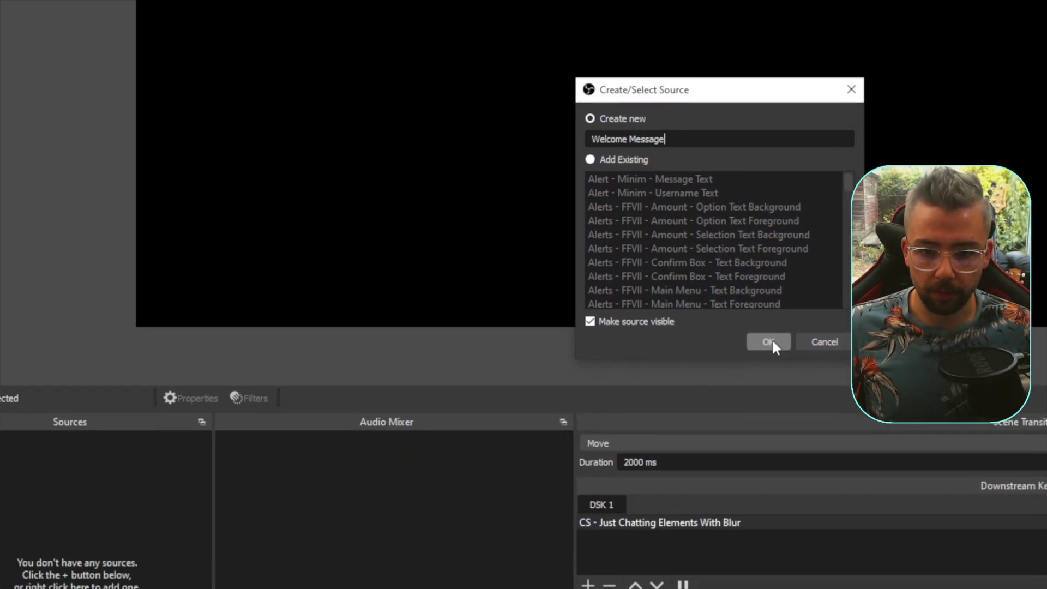
left_click(888, 486)
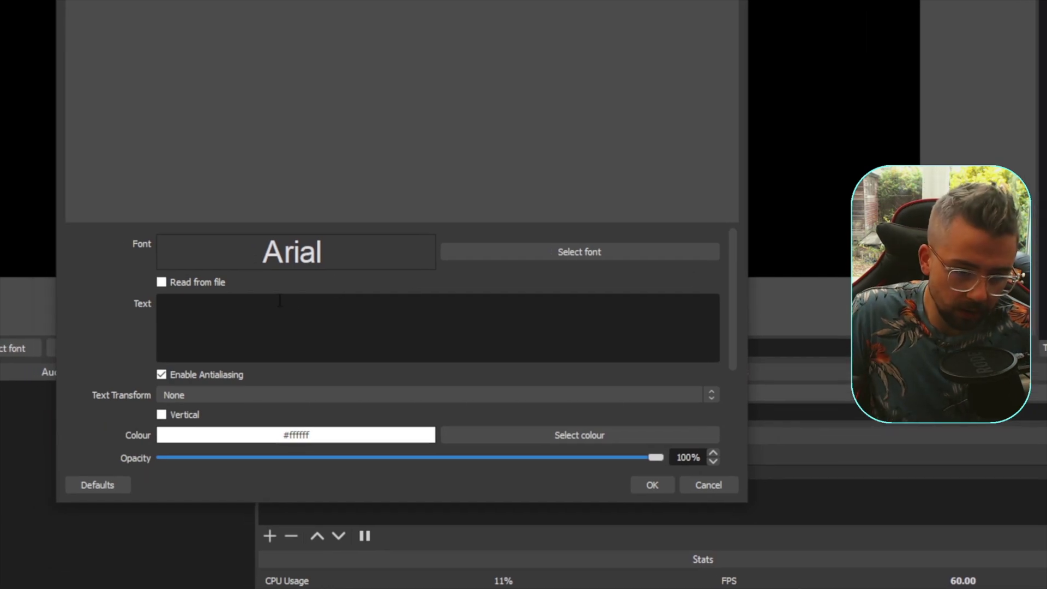
Enter 'ddfsdfjg' as the source text and set its font to Comic Sans MS.
left_click(280, 301)
type("ddfsdfjg")
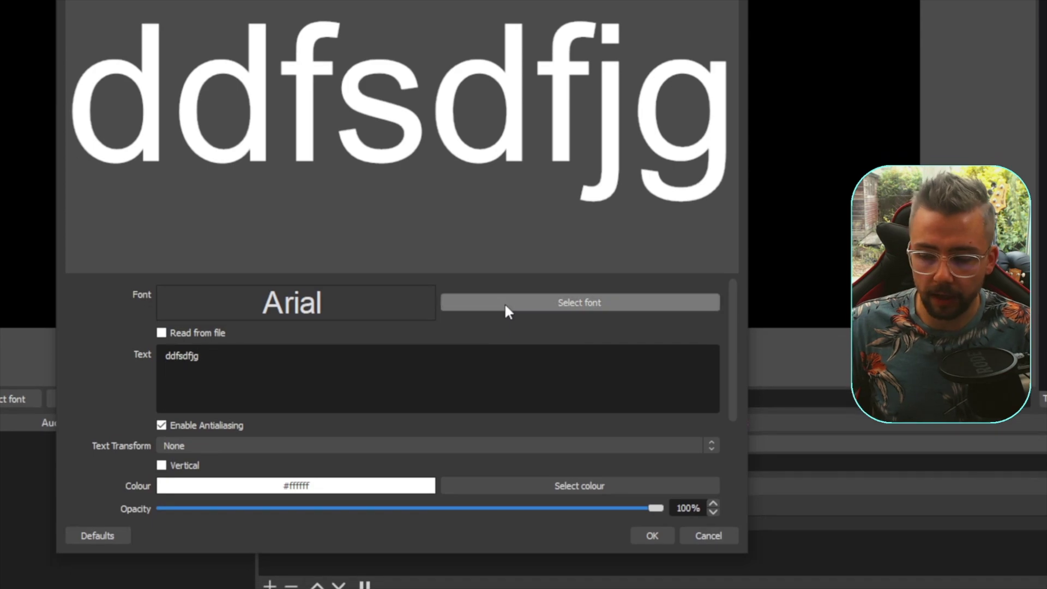
left_click(506, 306)
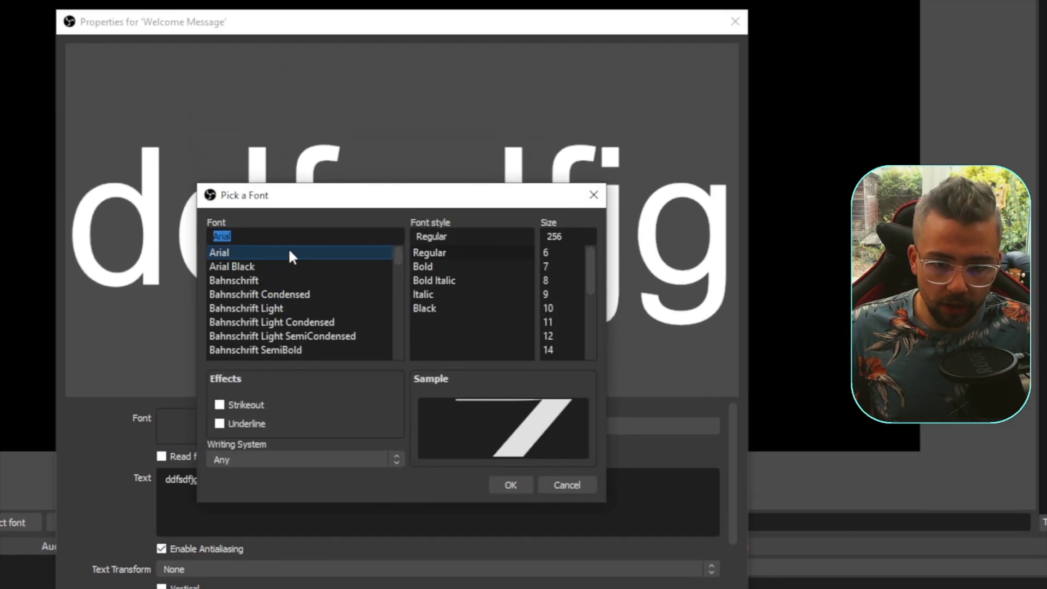
key("Page_Down")
key("Page_Down")
key("Page_Down")
key("Page_Down")
key("Page_Down")
key("Page_Down")
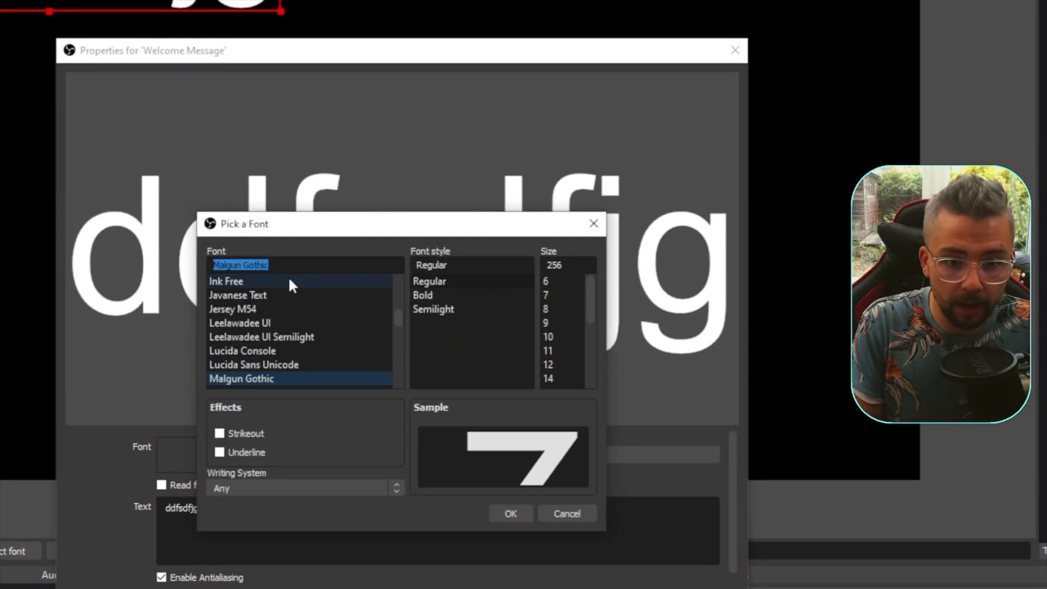
key("Page_Up")
key("Page_Up")
key("Page_Up")
key("Page_Up")
key("Page_Up")
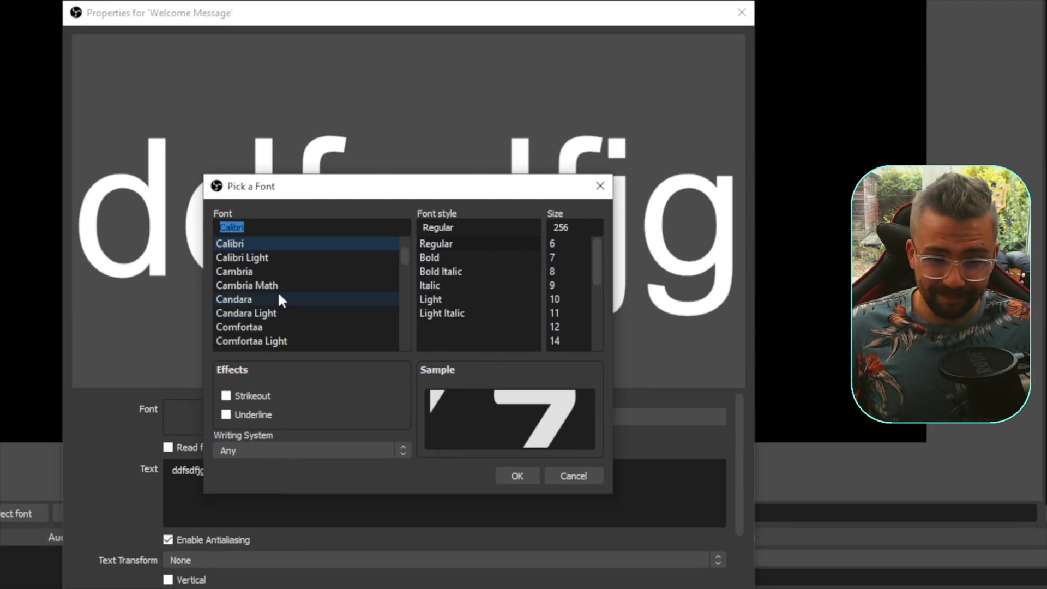
scroll(268, 328, "down", 2)
scroll(279, 302, "down", 2)
scroll(262, 313, "up", 3)
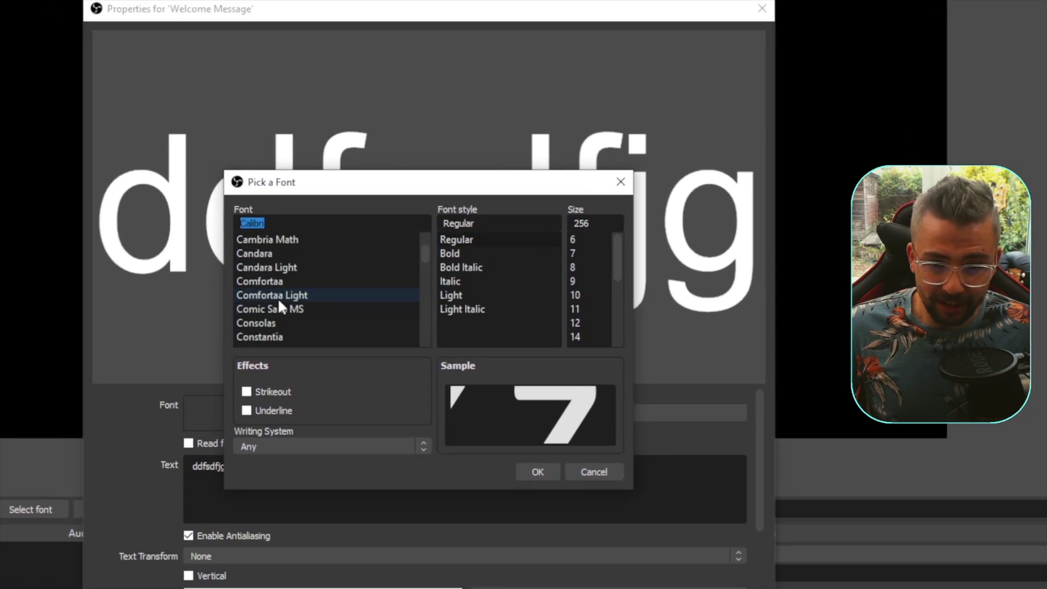
left_click(280, 309)
left_click(528, 470)
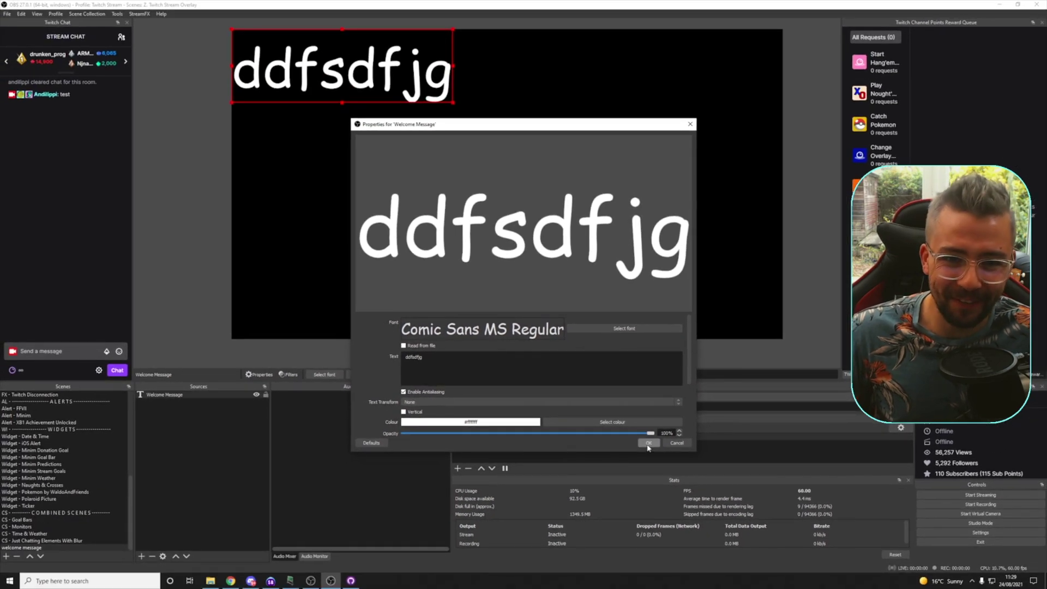
Set the text background opacity to 100% and apply the properties.
scroll(469, 398, "down", 3)
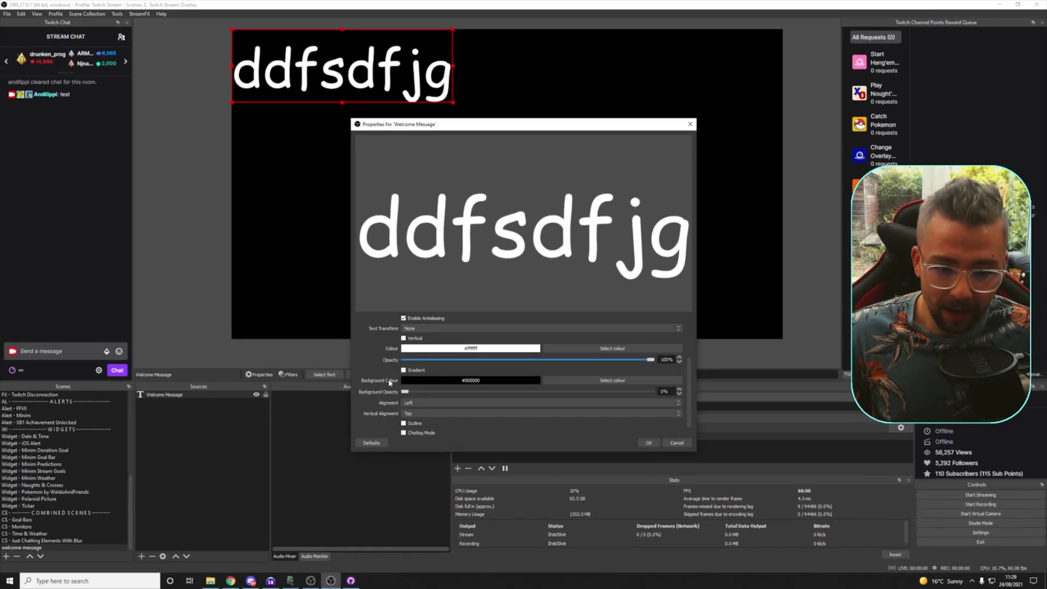
left_click_drag(405, 393, 682, 401)
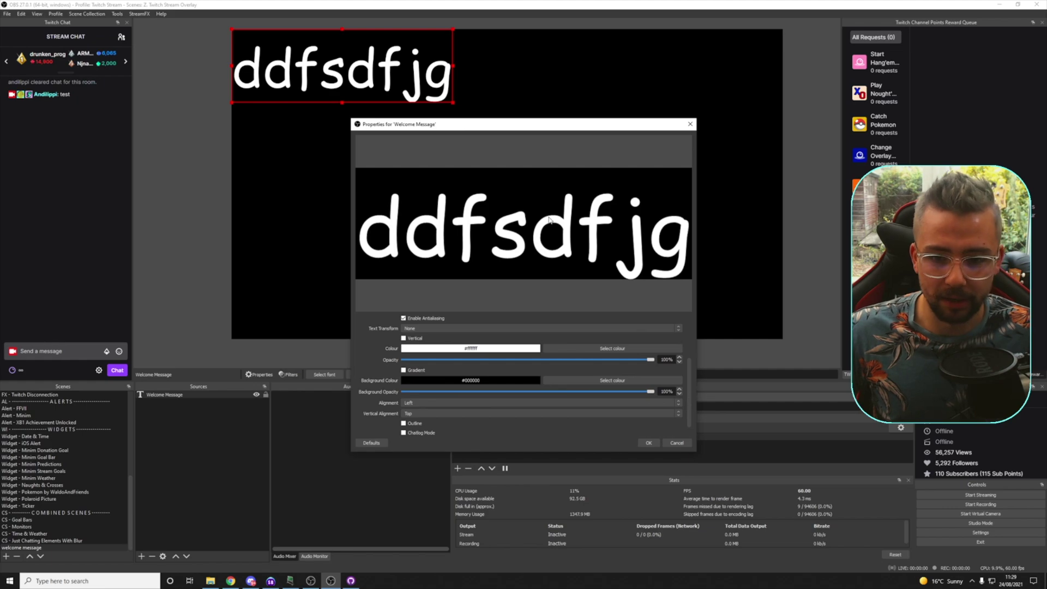
left_click(650, 443)
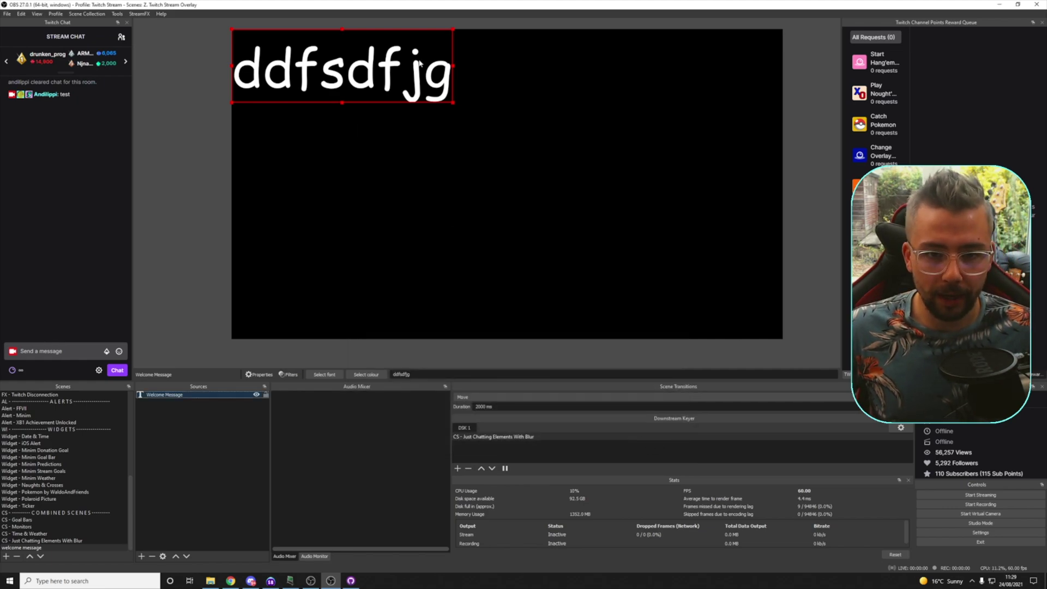
Change the welcome text to the streamer's name plus 'welcome to the stream' and shrink it.
double_click(401, 374)
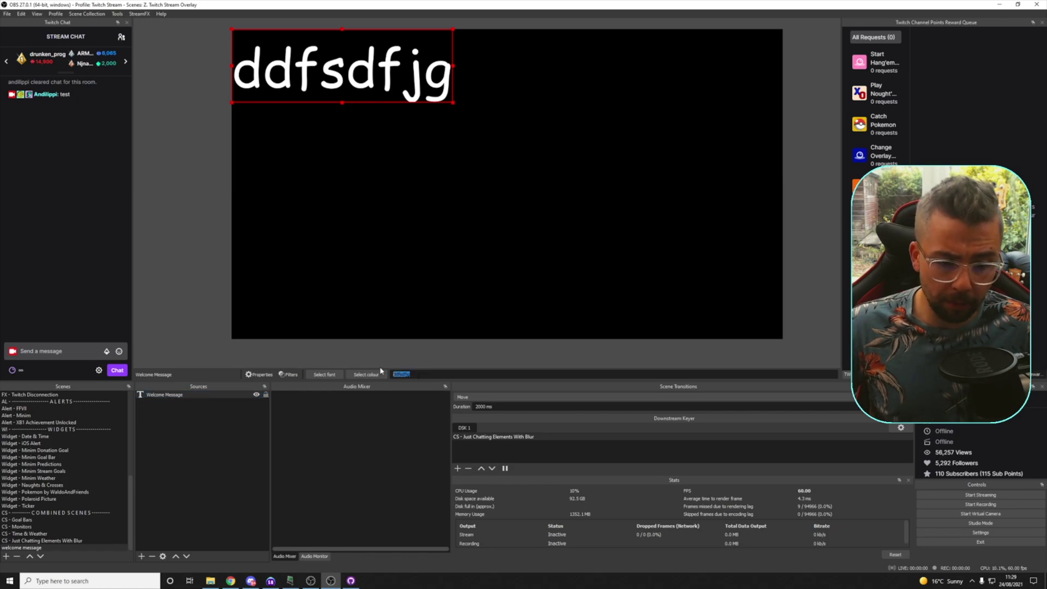
type("Andilippi ")
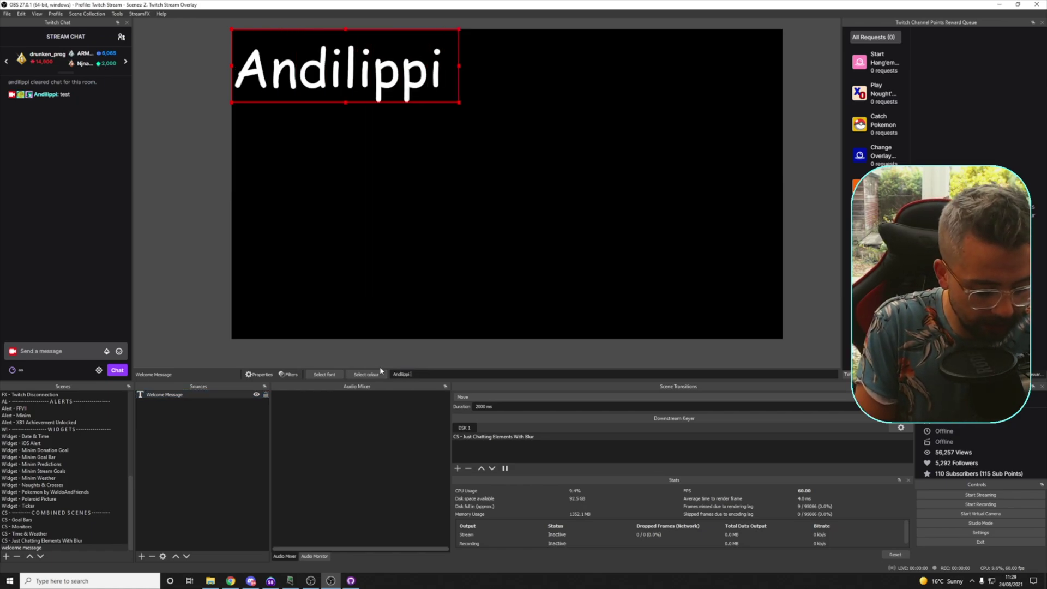
type("welcome to the stream")
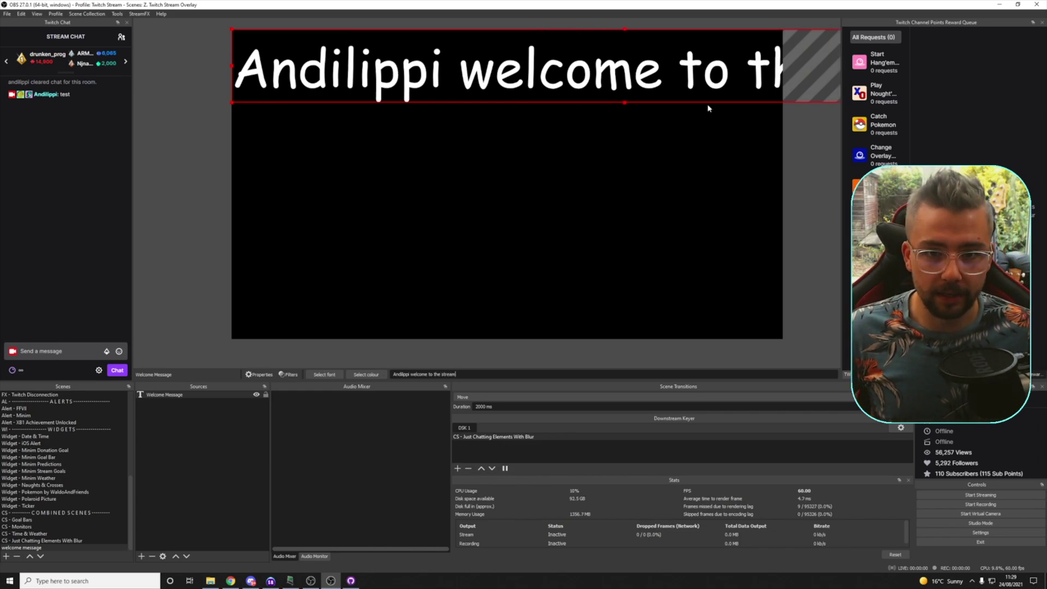
left_click_drag(622, 103, 591, 67)
Centre the welcome text on the canvas, then show Streamer.bot's Actions list.
left_click_drag(384, 42, 464, 128)
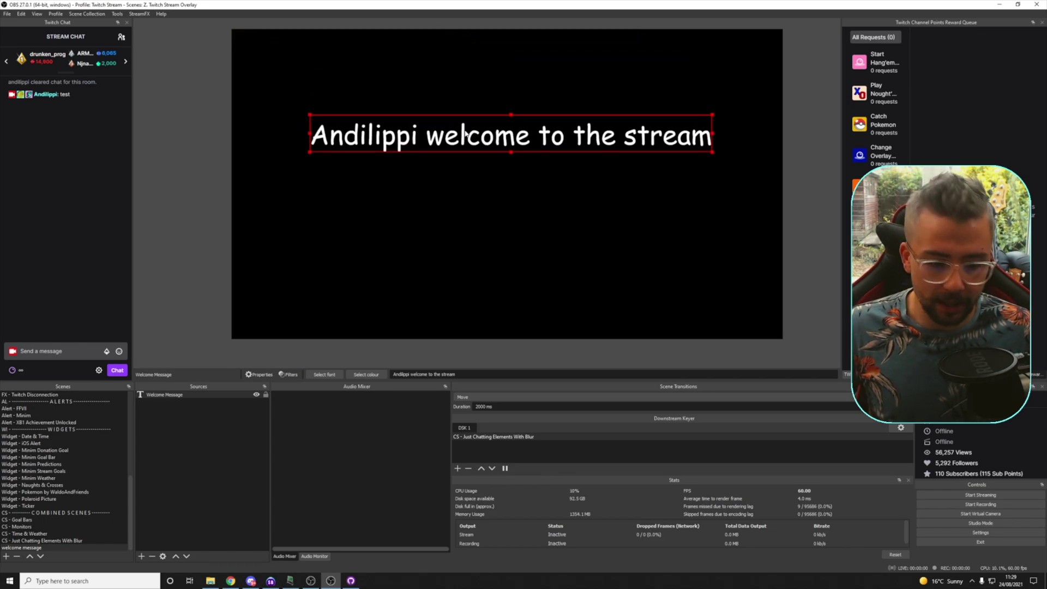
key("ctrl+c")
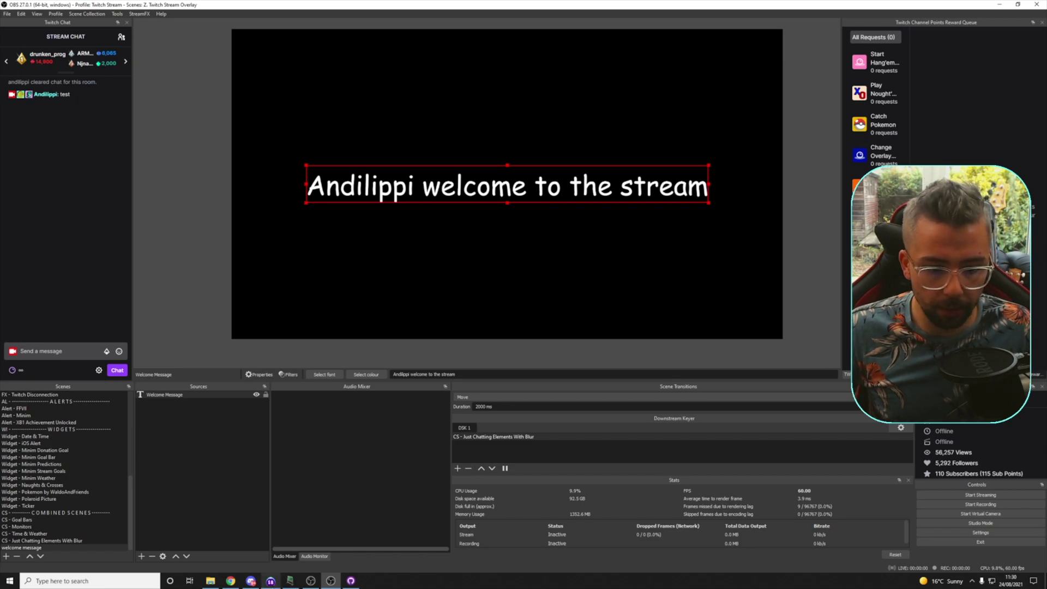
left_click(270, 581)
left_click(217, 153)
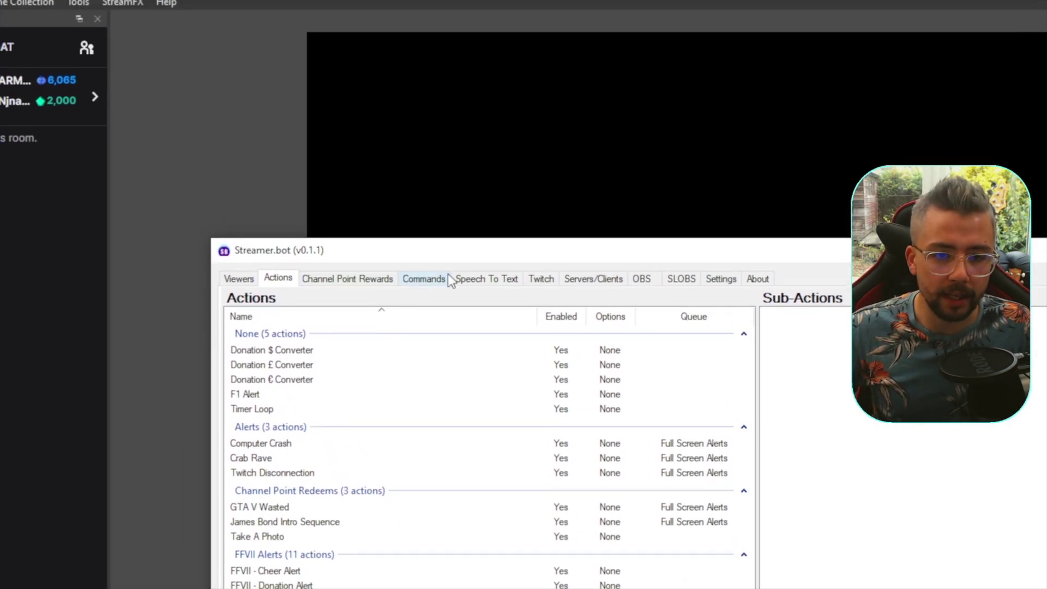
left_click(729, 283)
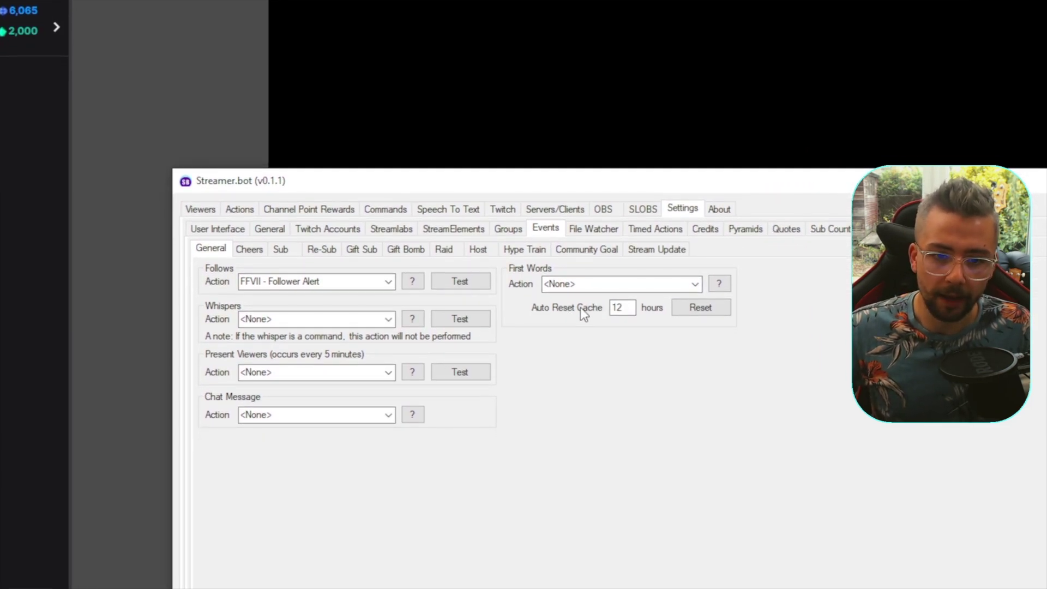
left_click_drag(622, 307, 615, 307)
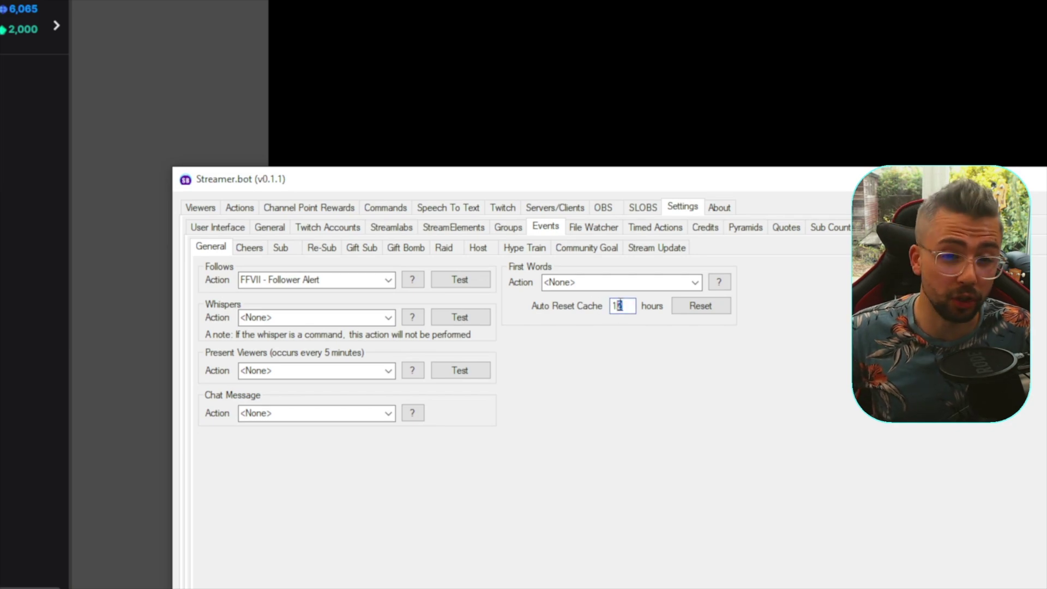
left_click(718, 305)
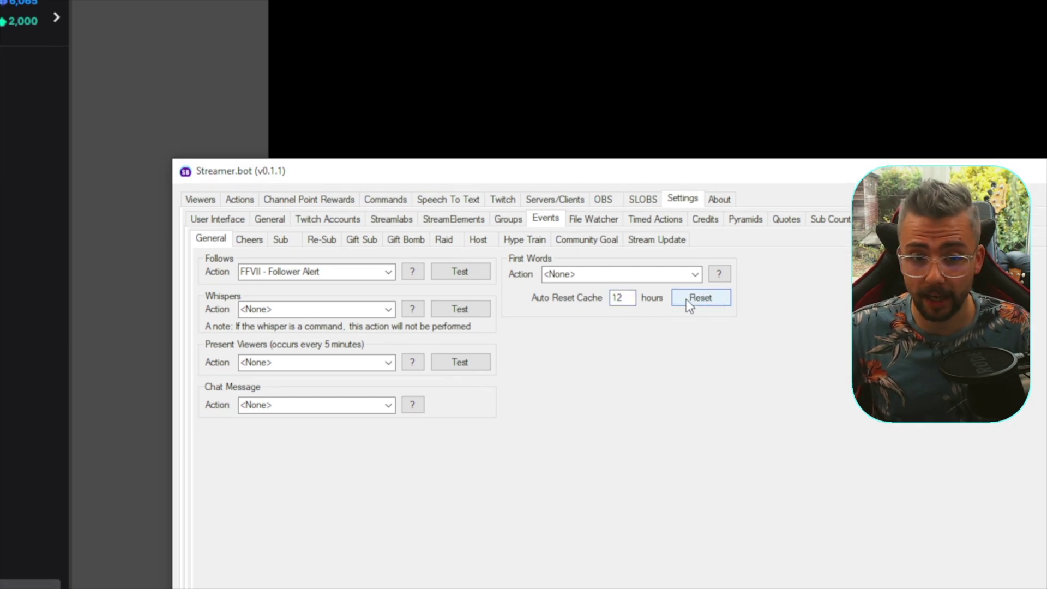
left_click(694, 275)
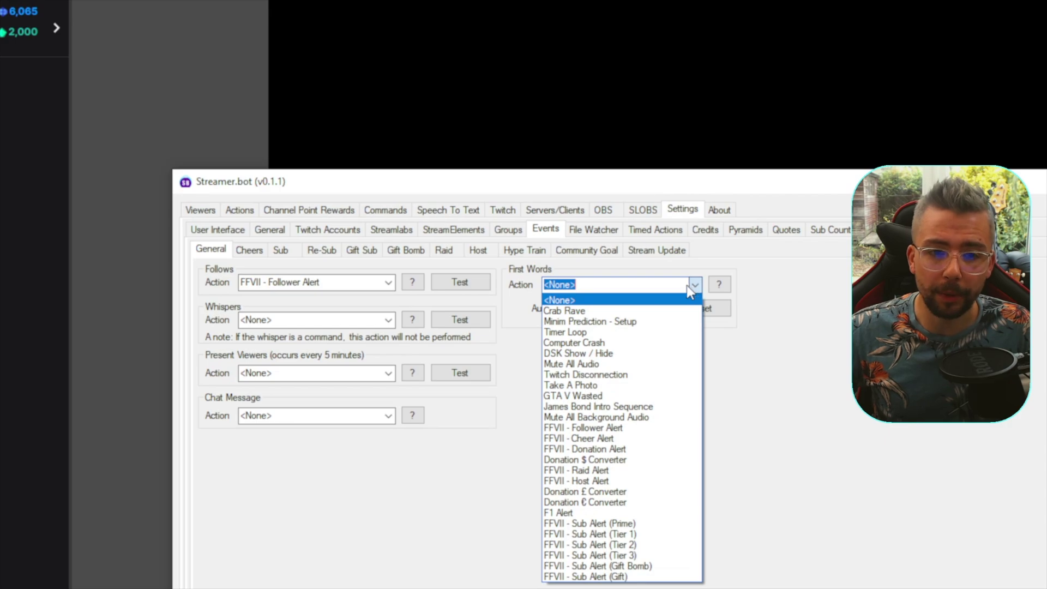
left_click(689, 284)
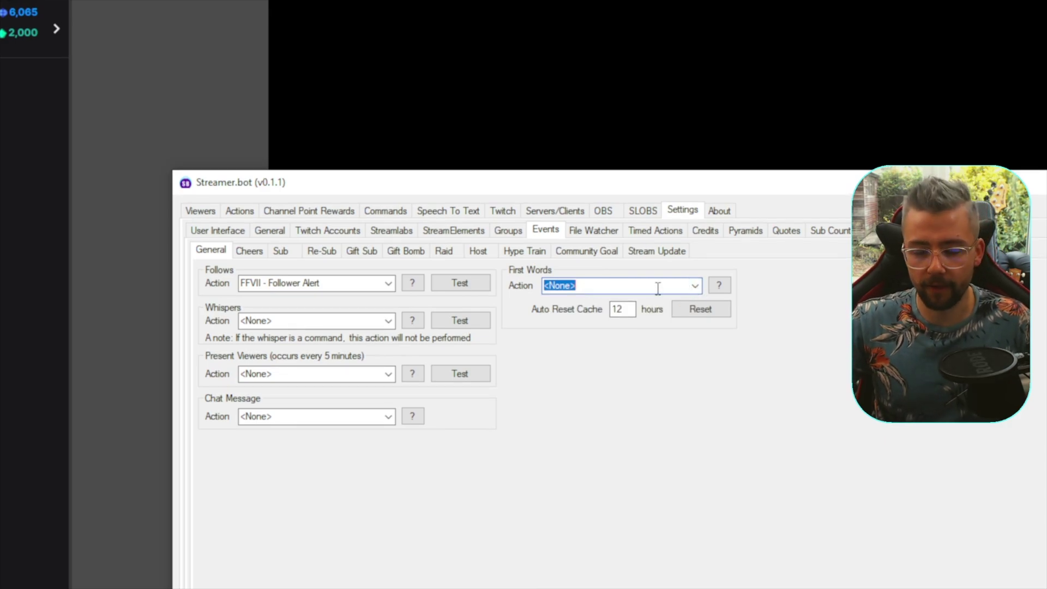
left_click(719, 287)
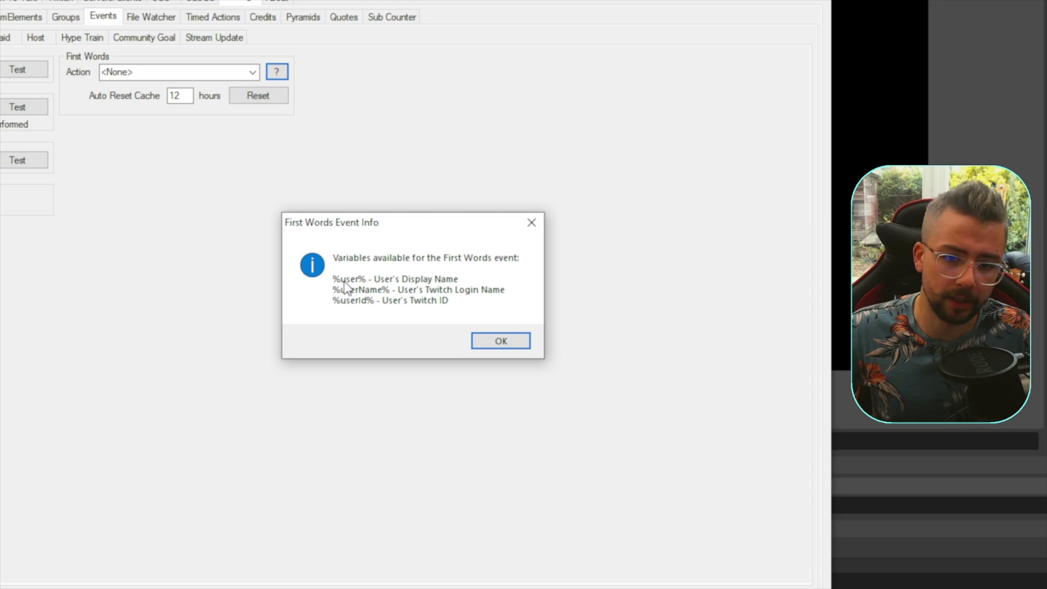
left_click(494, 343)
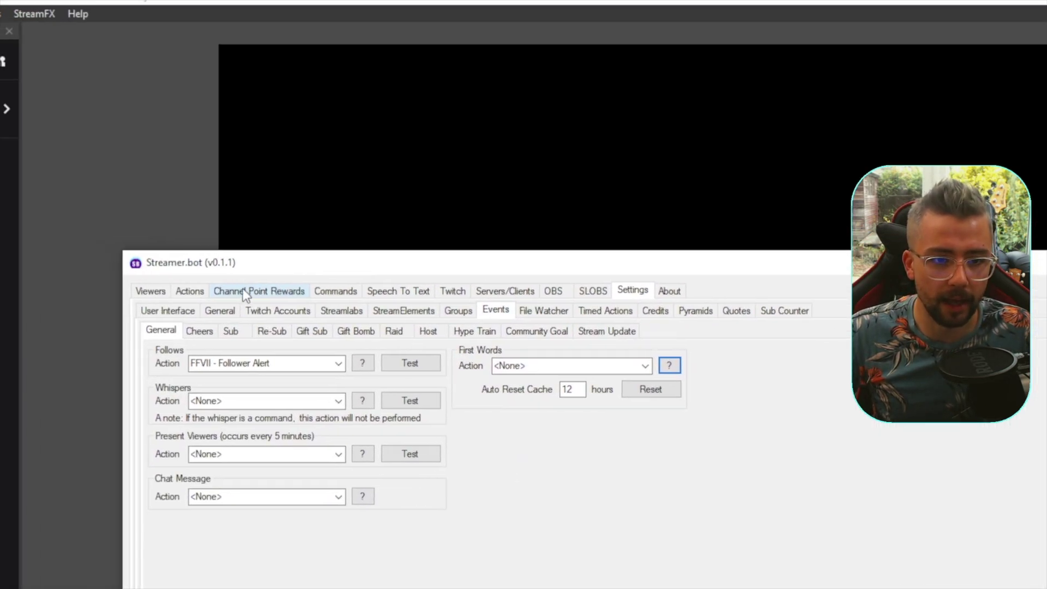
left_click(190, 290)
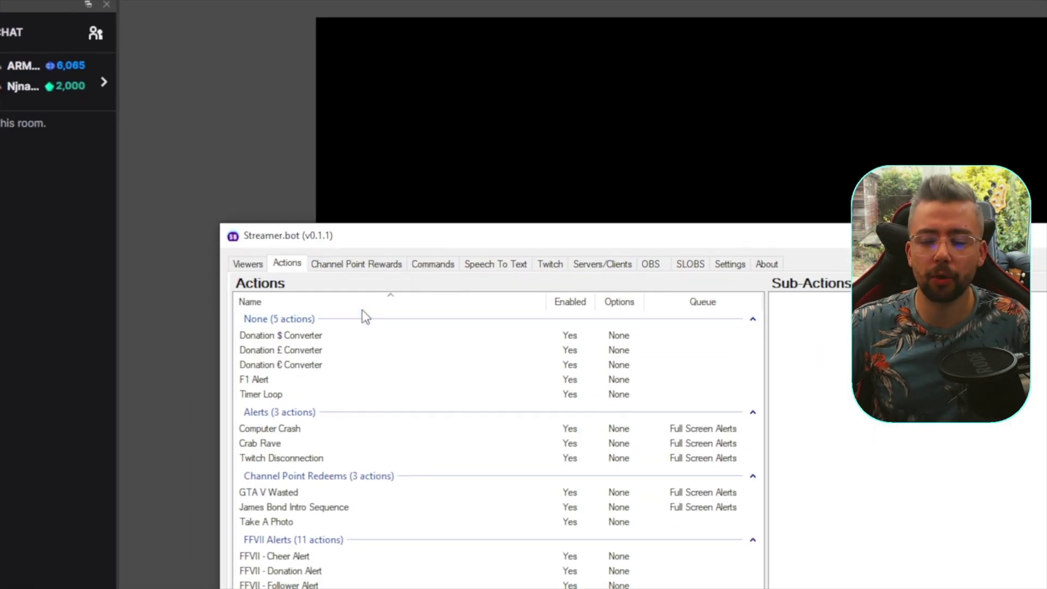
Add a new Streamer.bot action named 'Welcome Message'.
right_click(432, 396)
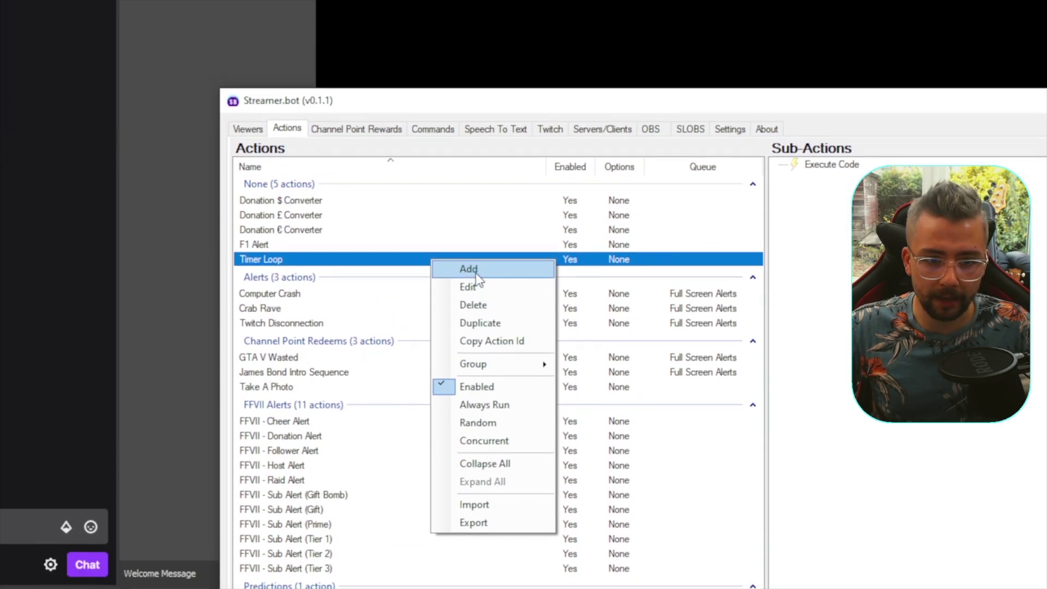
left_click(472, 270)
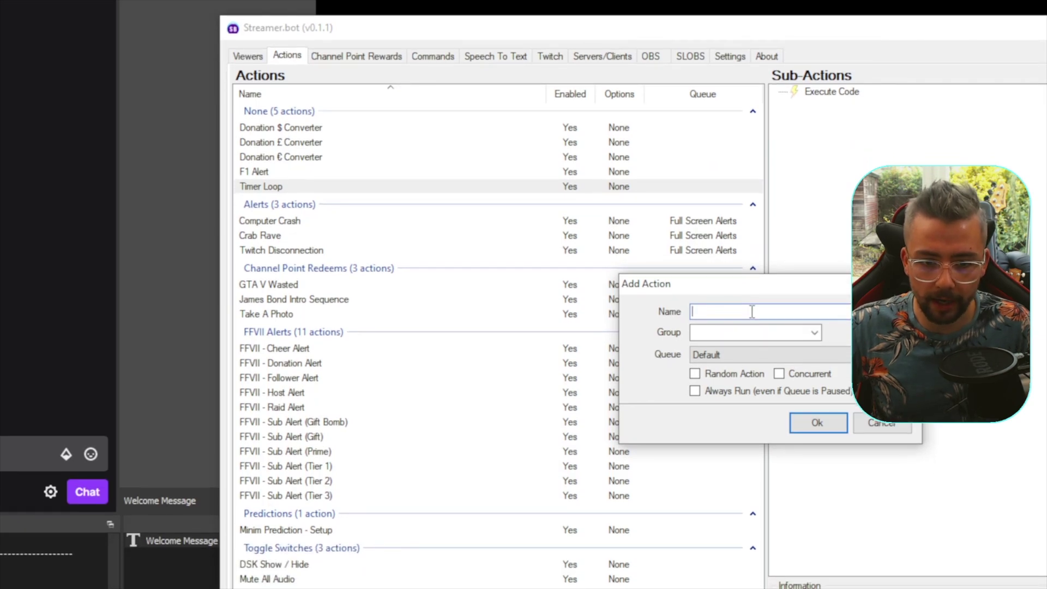
type("Welcome Me")
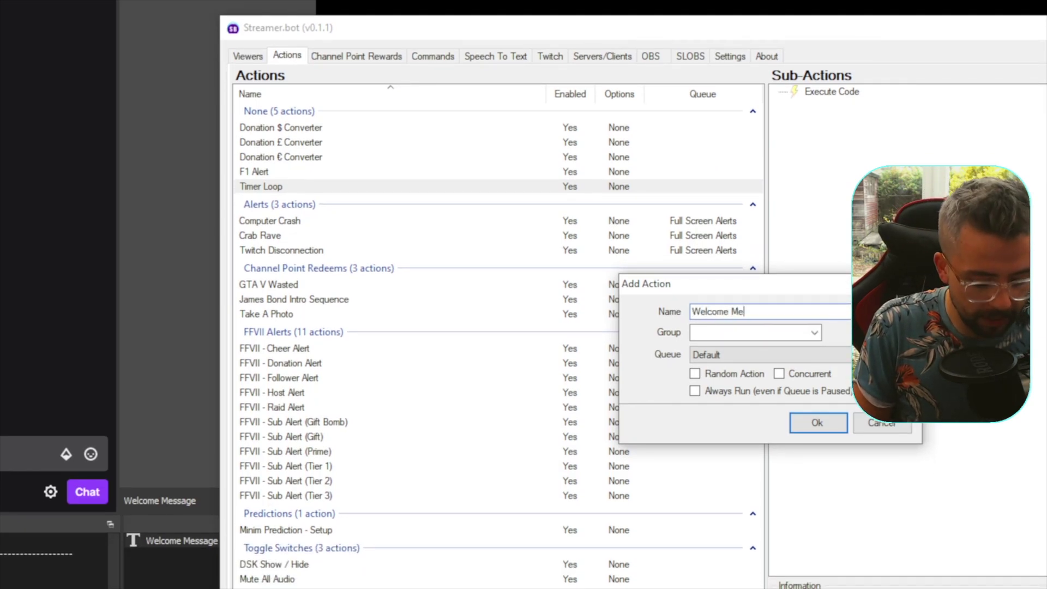
type("ssage")
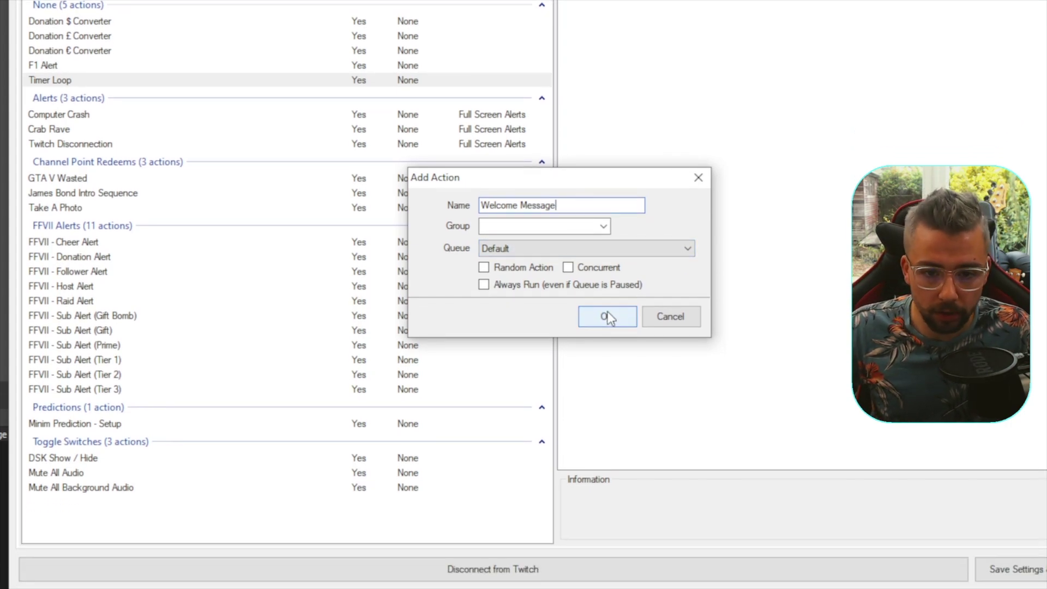
left_click(607, 314)
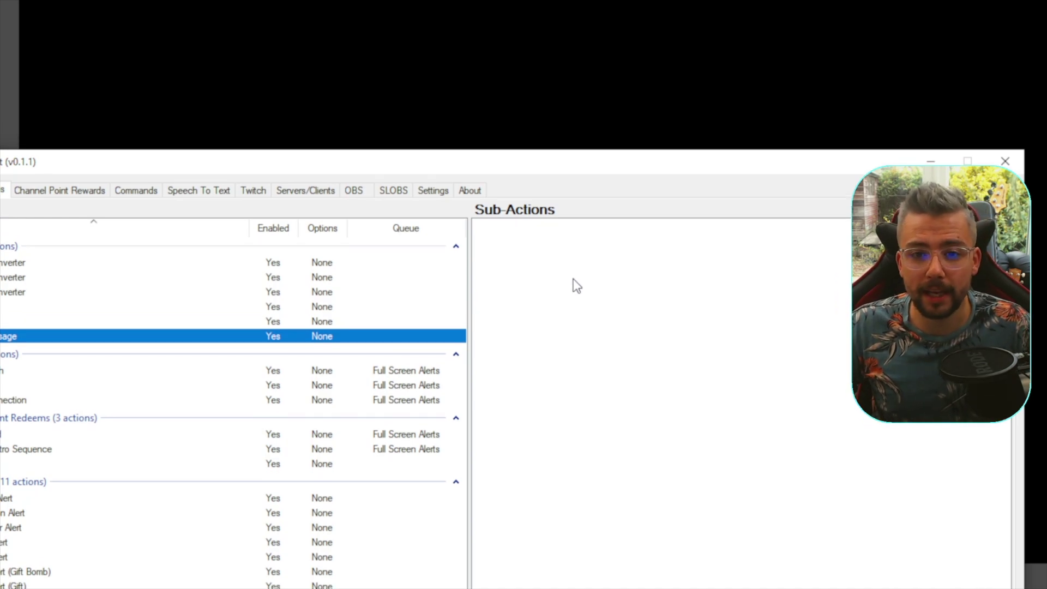
Add an OBS Set GDI Text sub-action to the Welcome Message action.
right_click(563, 284)
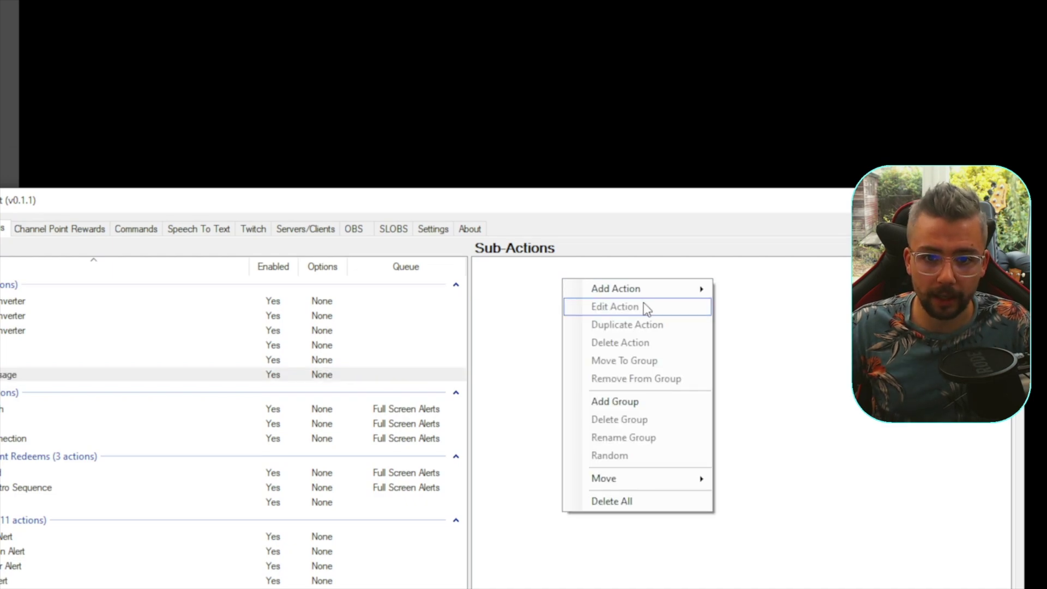
mouse_move(647, 290)
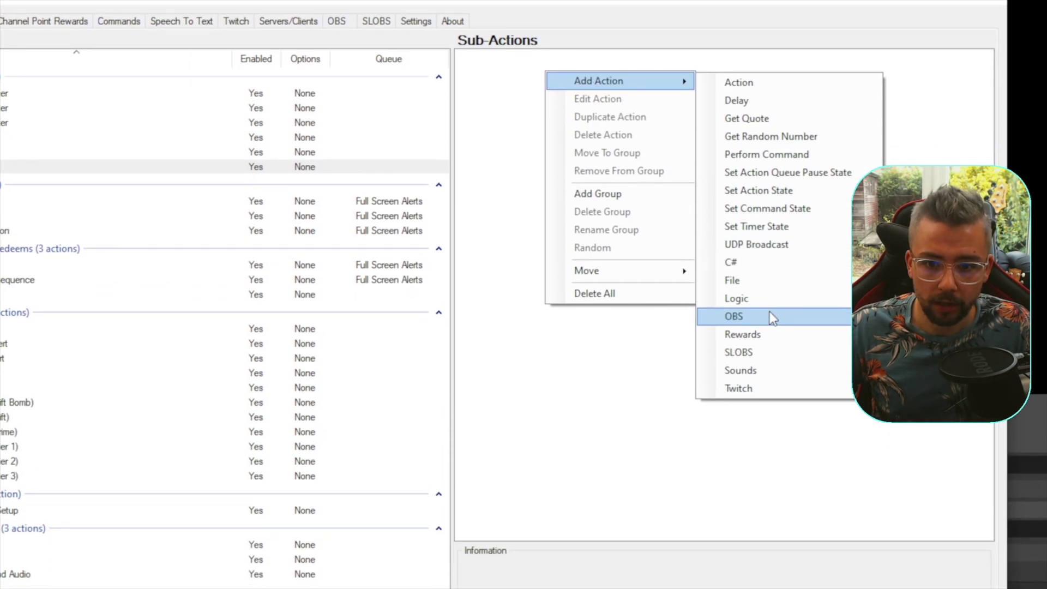
mouse_move(789, 523)
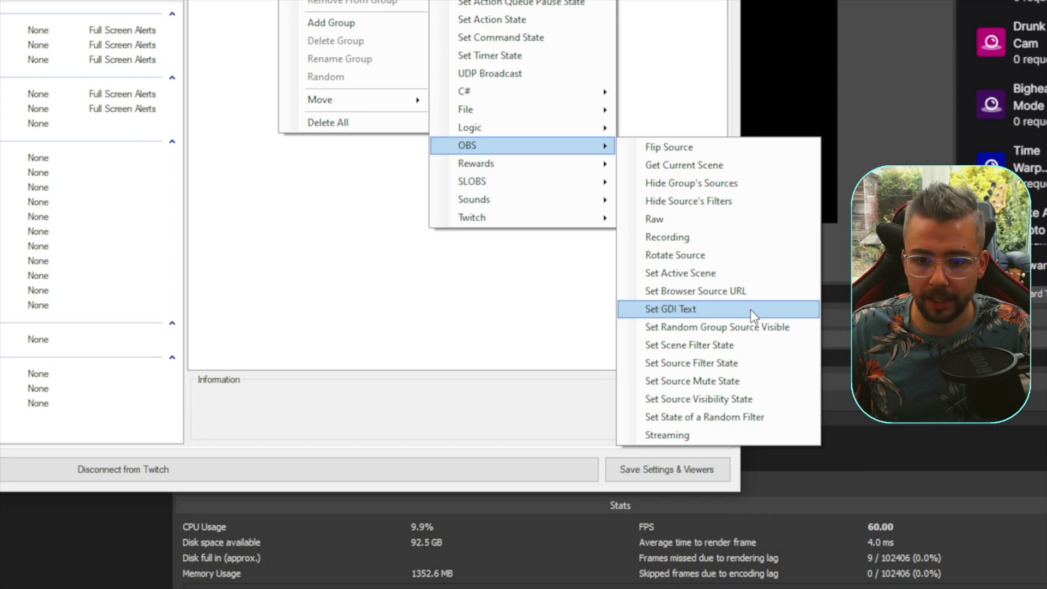
left_click(751, 310)
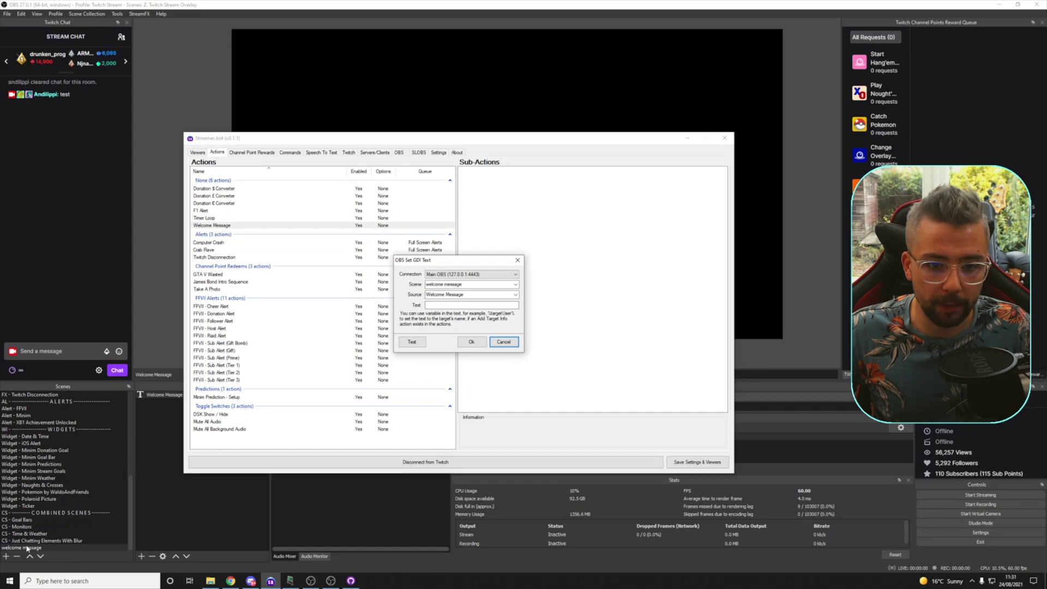
left_click(270, 581)
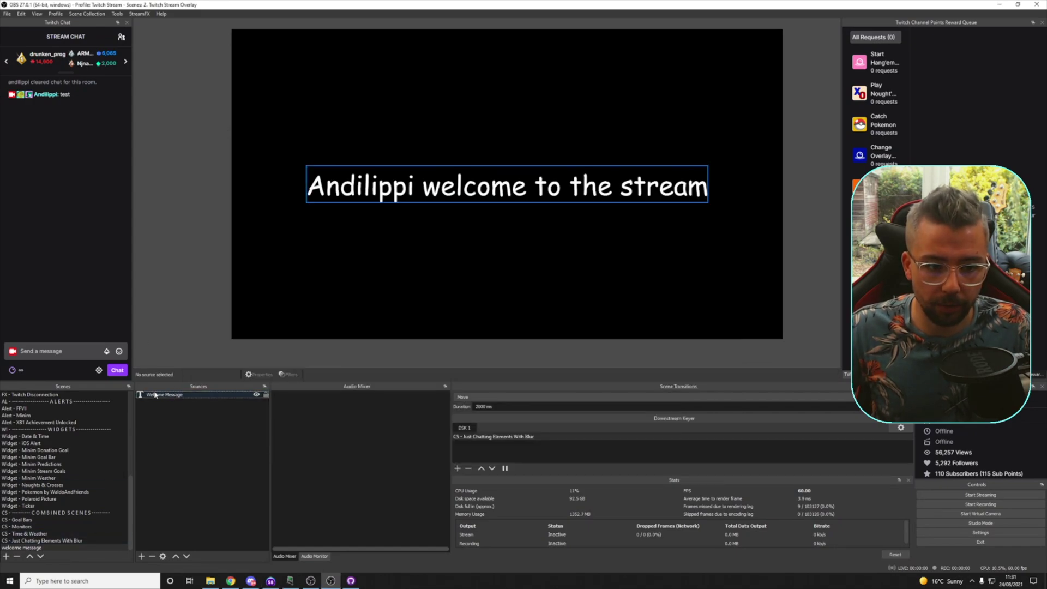
key("alt+Tab")
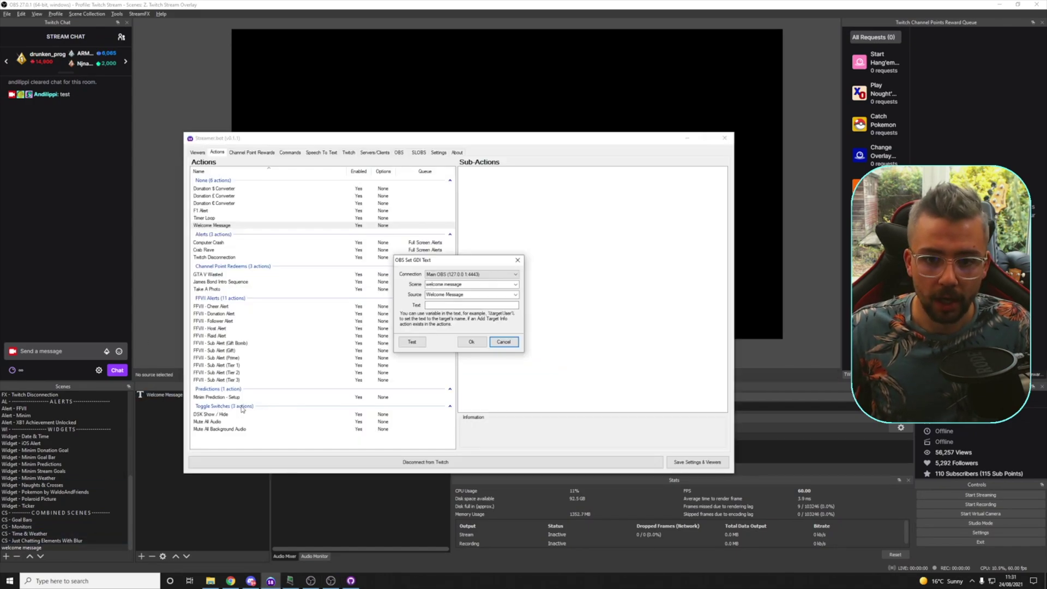
Target the Welcome Message source in the welcome message scene and begin entering the text.
left_click(517, 285)
left_click(517, 285)
left_click(516, 295)
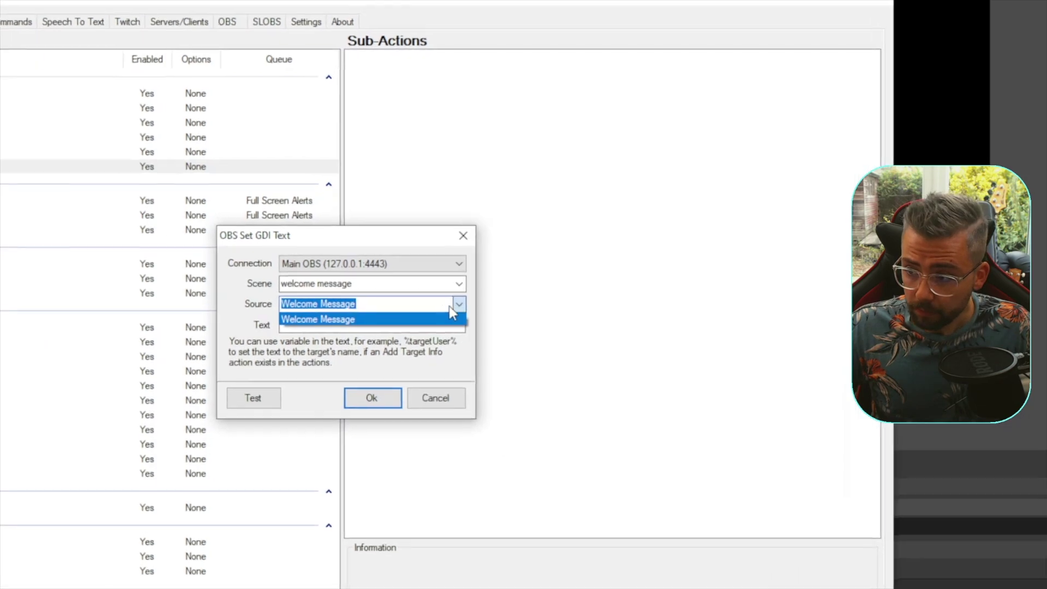
left_click(388, 319)
left_click(384, 324)
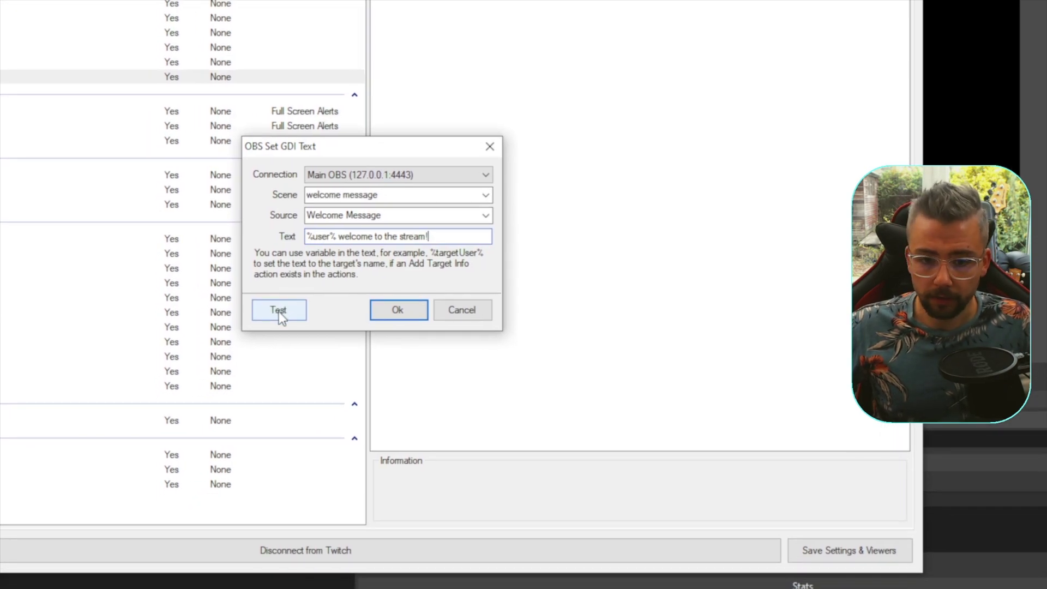
Test '%user% welcome to the stream!' in the OBS preview, then confirm the GDI Text sub-action.
left_click(279, 312)
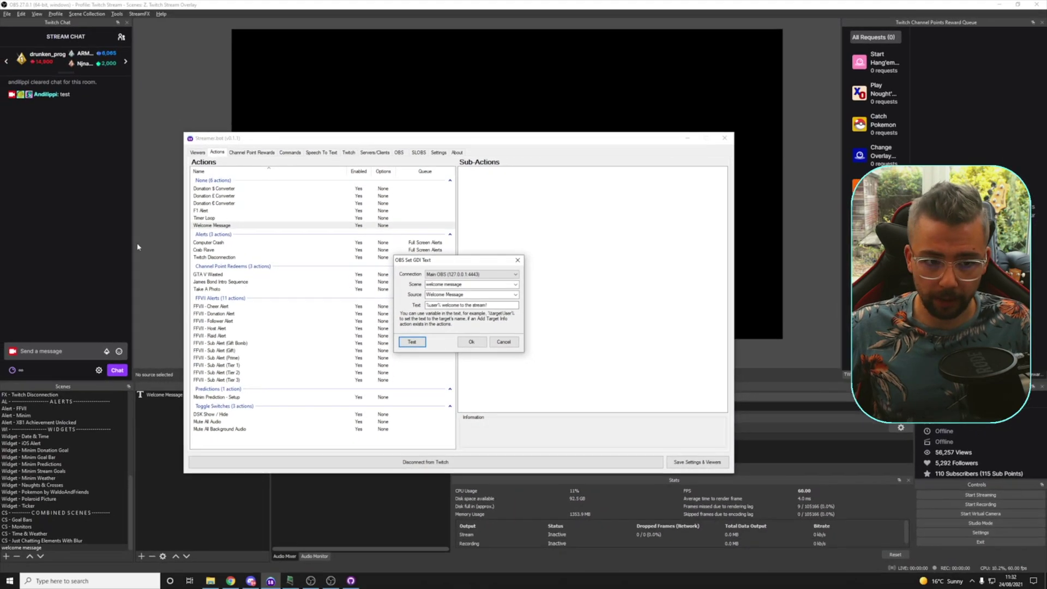
key("alt+Tab")
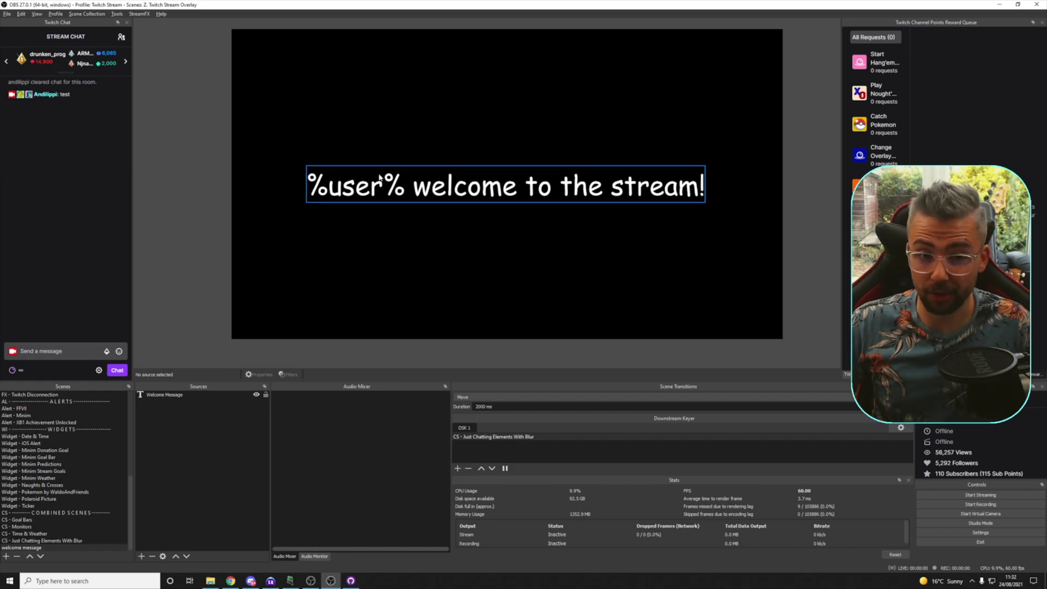
left_click(275, 582)
left_click(473, 343)
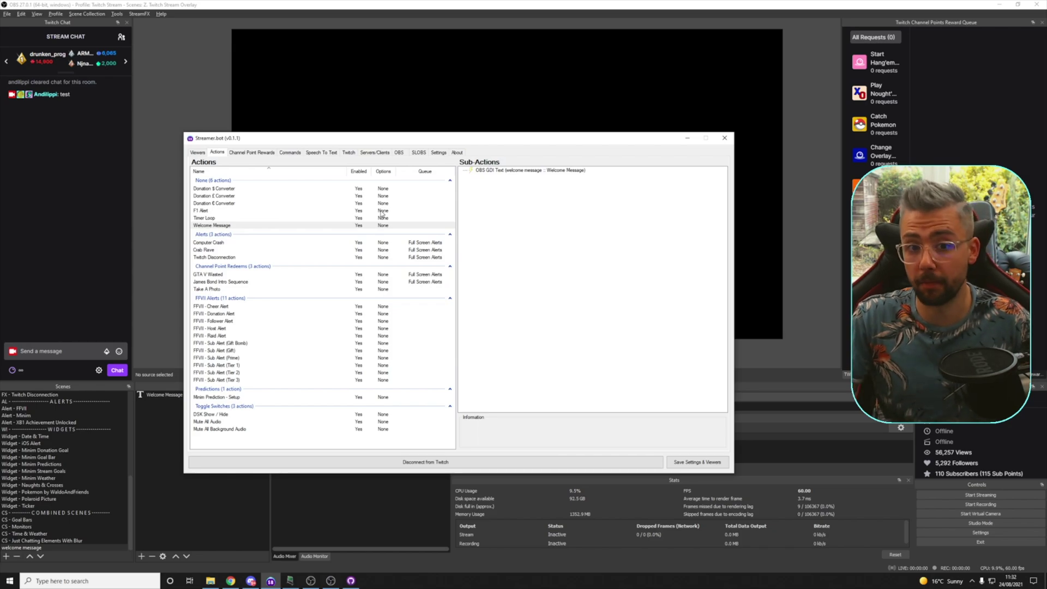
Make the First Words event trigger Welcome Message and reset its 12-hour cache.
left_click(443, 153)
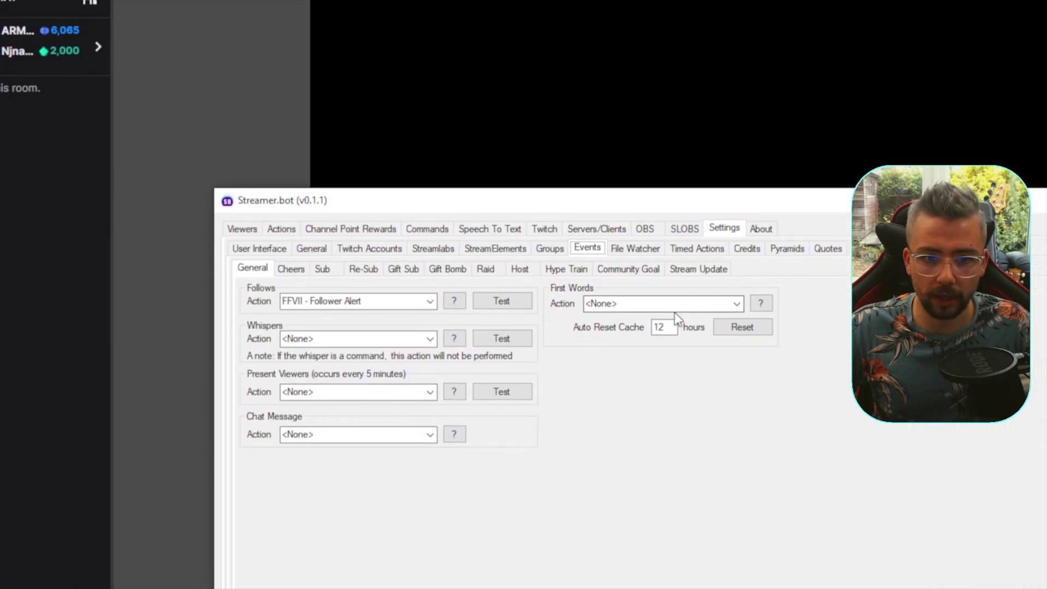
left_click(737, 301)
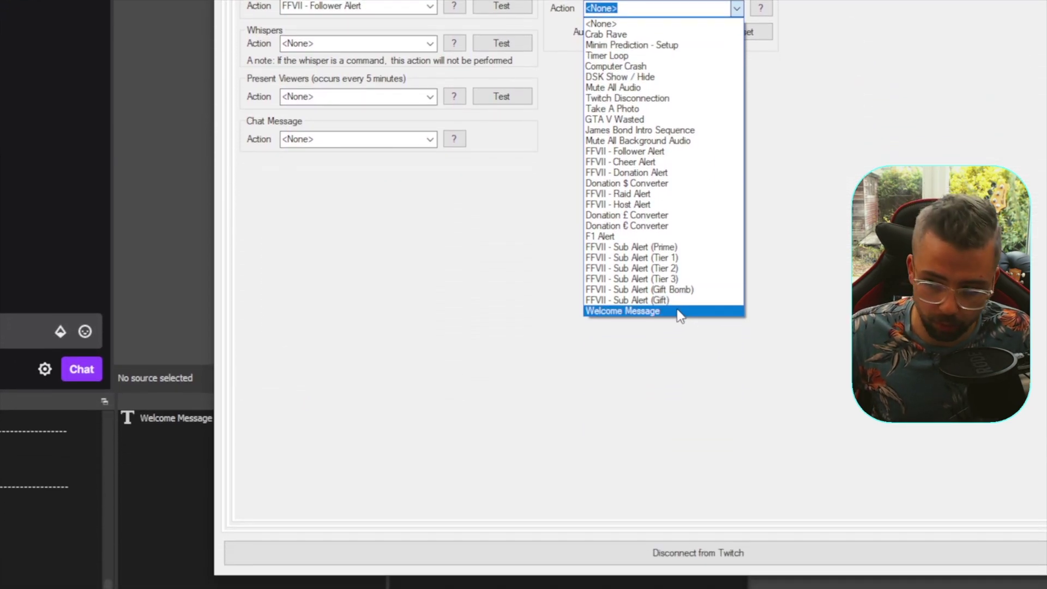
left_click(680, 312)
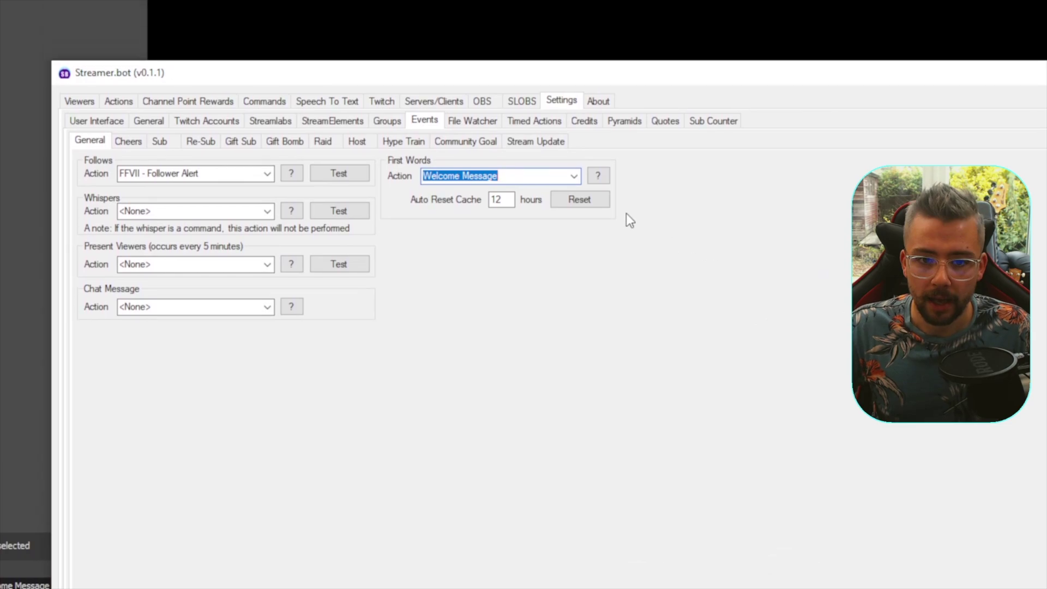
left_click(760, 31)
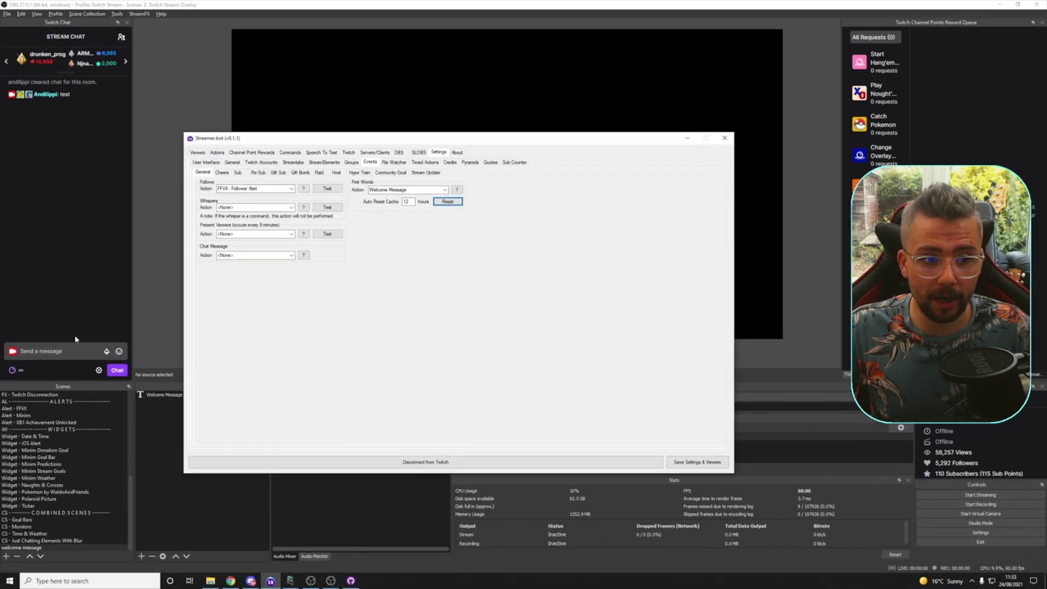
Send a 't' chat message to check the welcome text, then return to Streamer.bot.
left_click(55, 352)
type("test")
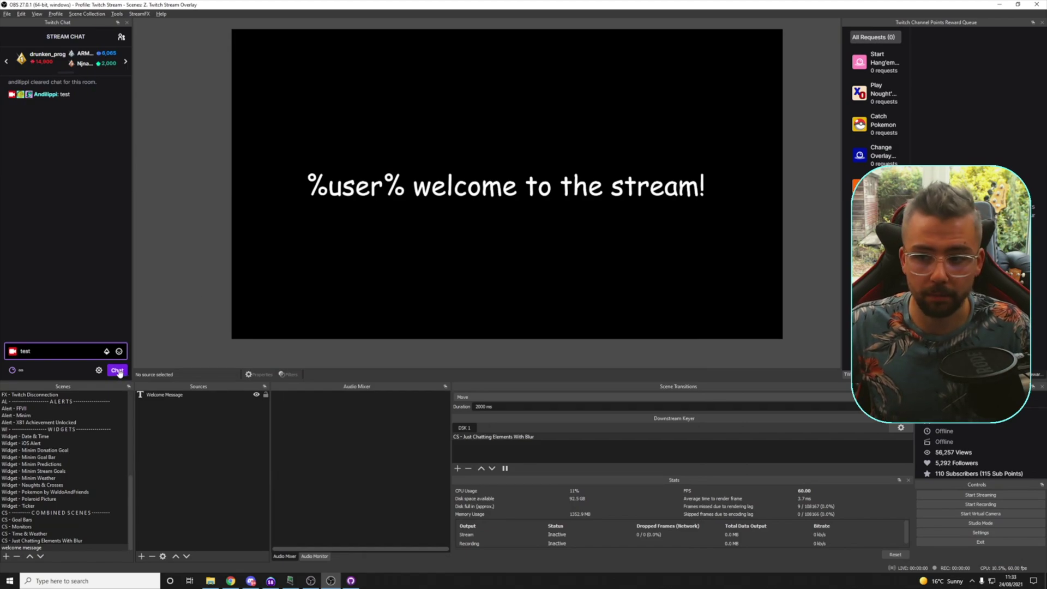
left_click(119, 372)
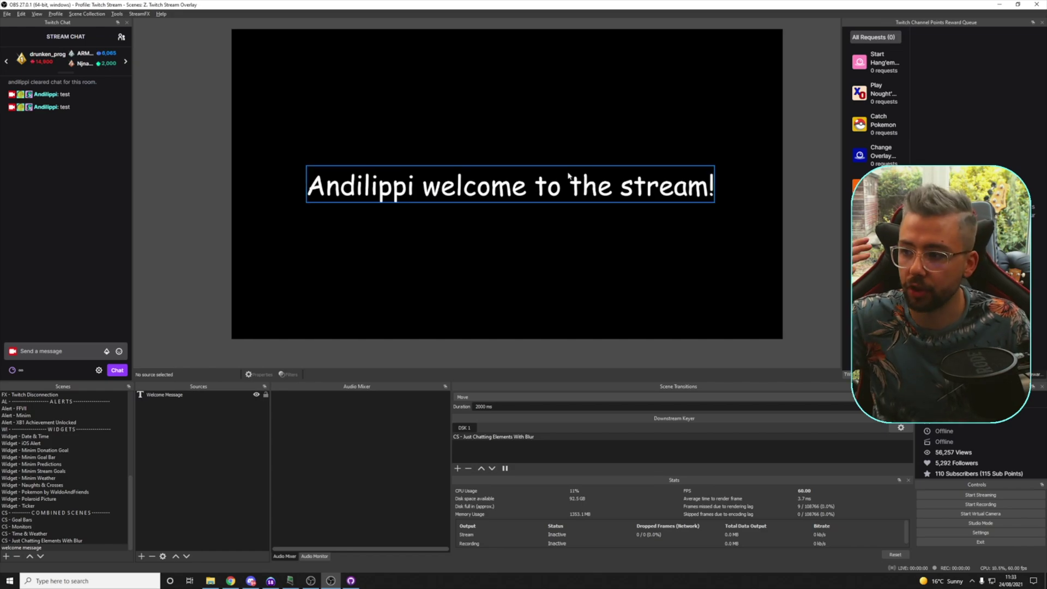
left_click(271, 582)
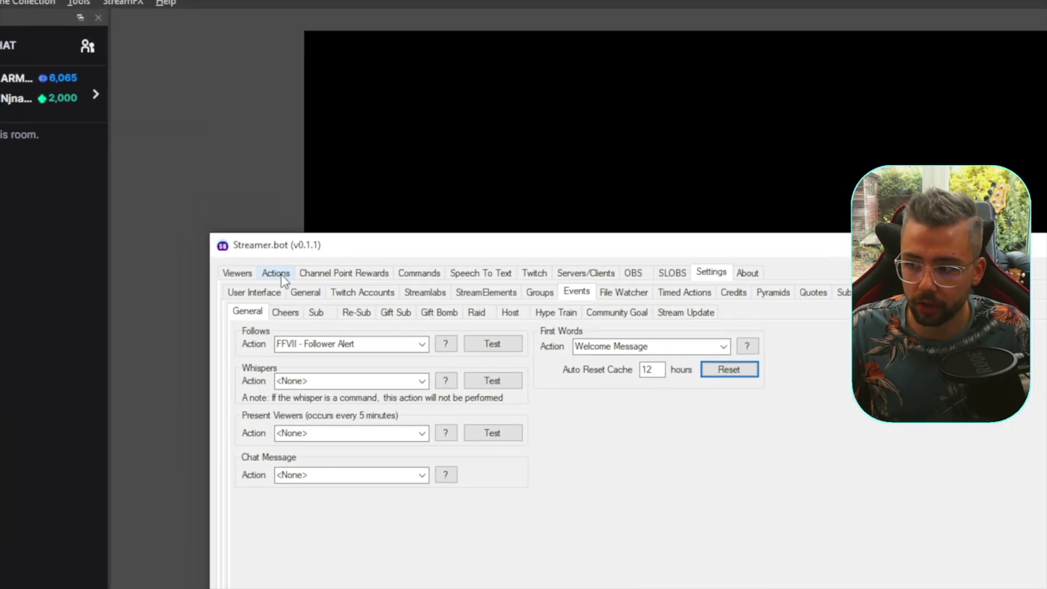
Add a Set Source Visibility State sub-action making the Welcome Message source in the welcome message scene Visible.
left_click(217, 153)
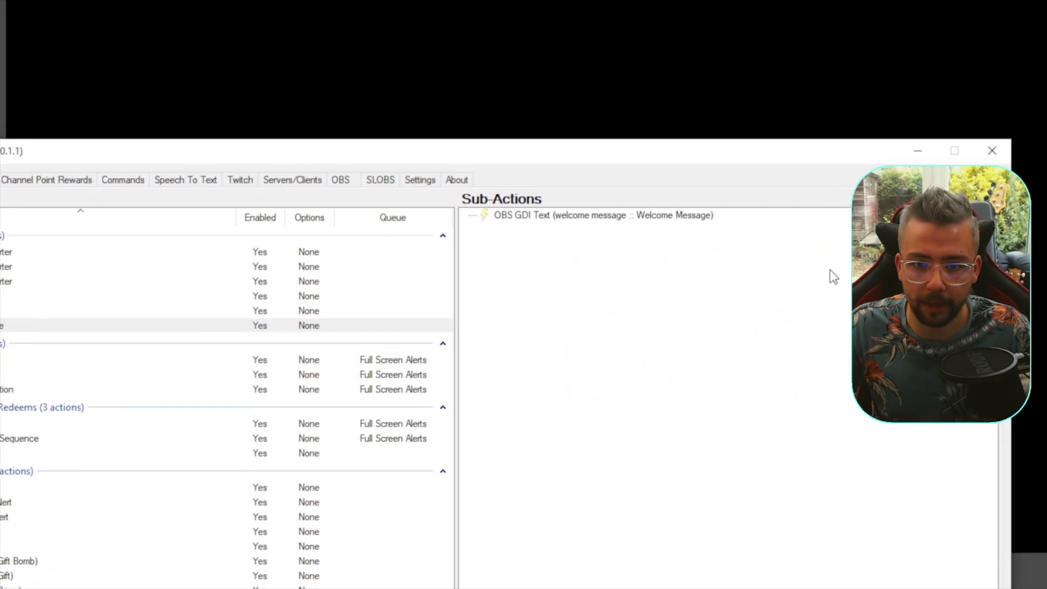
left_click(813, 193)
right_click(848, 229)
mouse_move(903, 234)
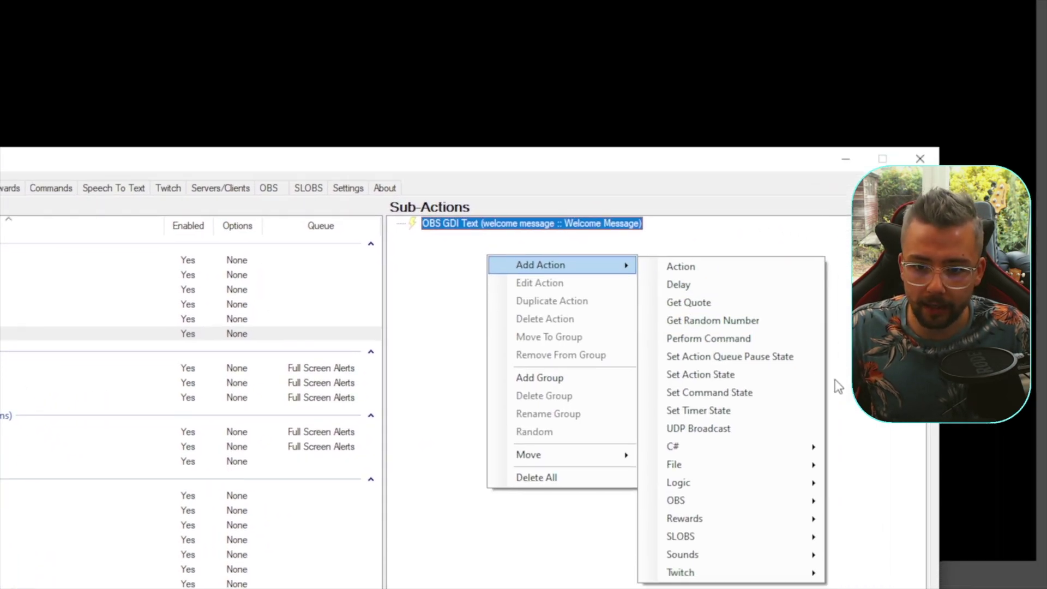
mouse_move(821, 509)
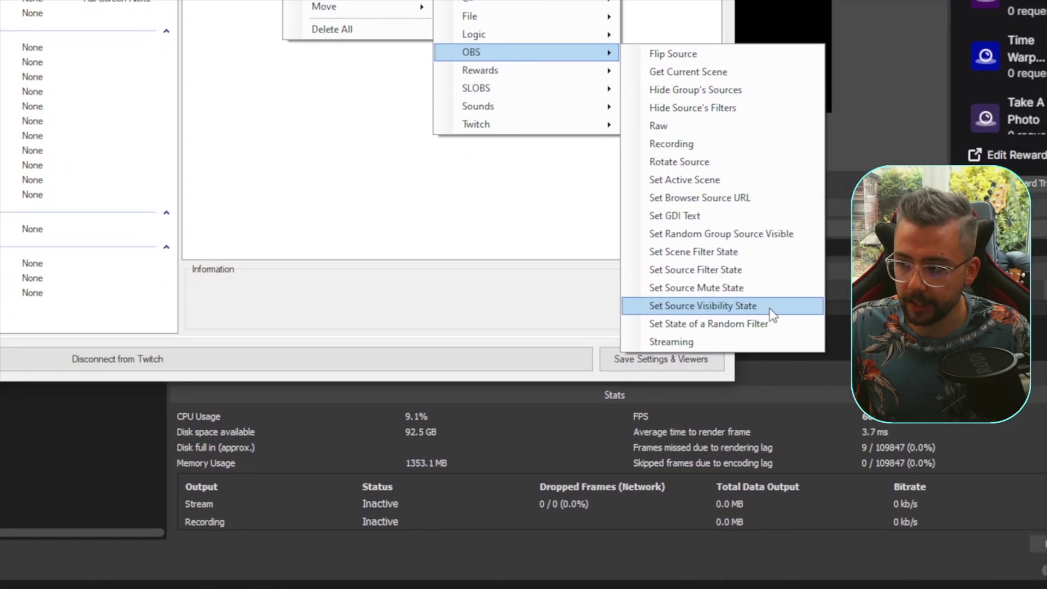
left_click(772, 309)
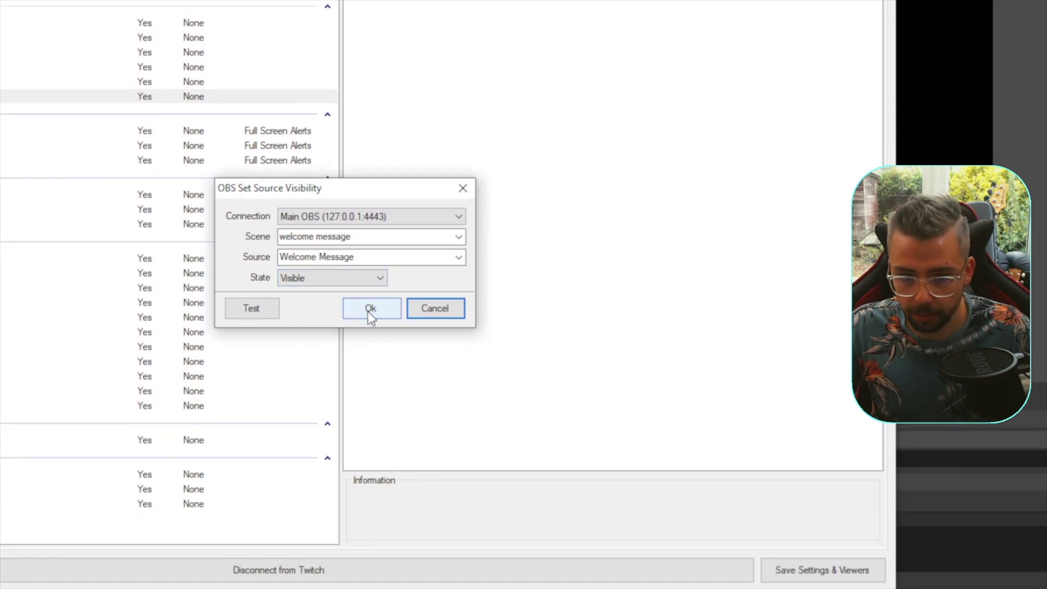
left_click(369, 313)
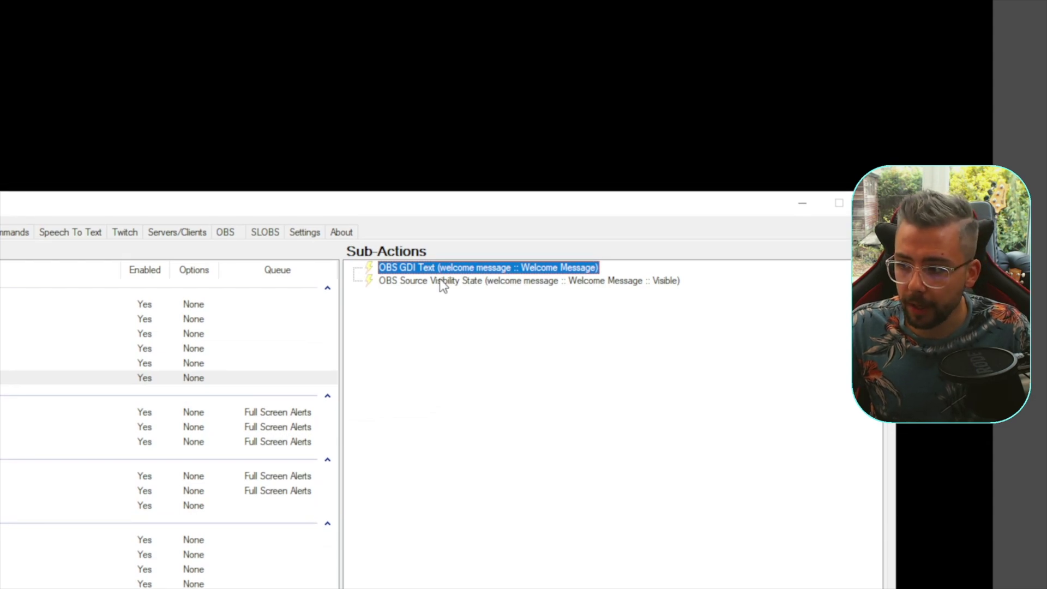
left_click(442, 282)
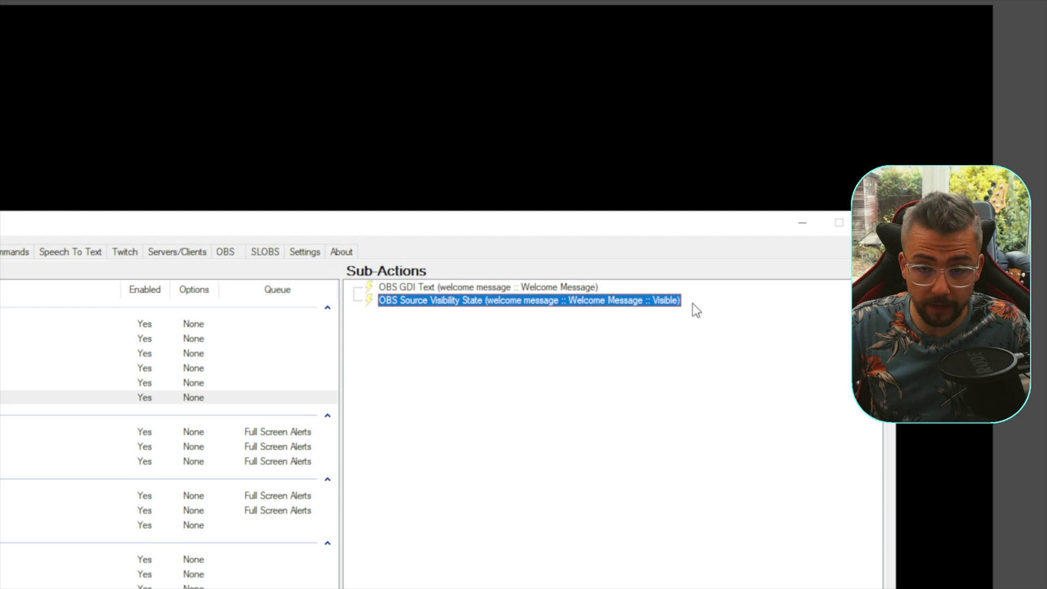
left_click(615, 341)
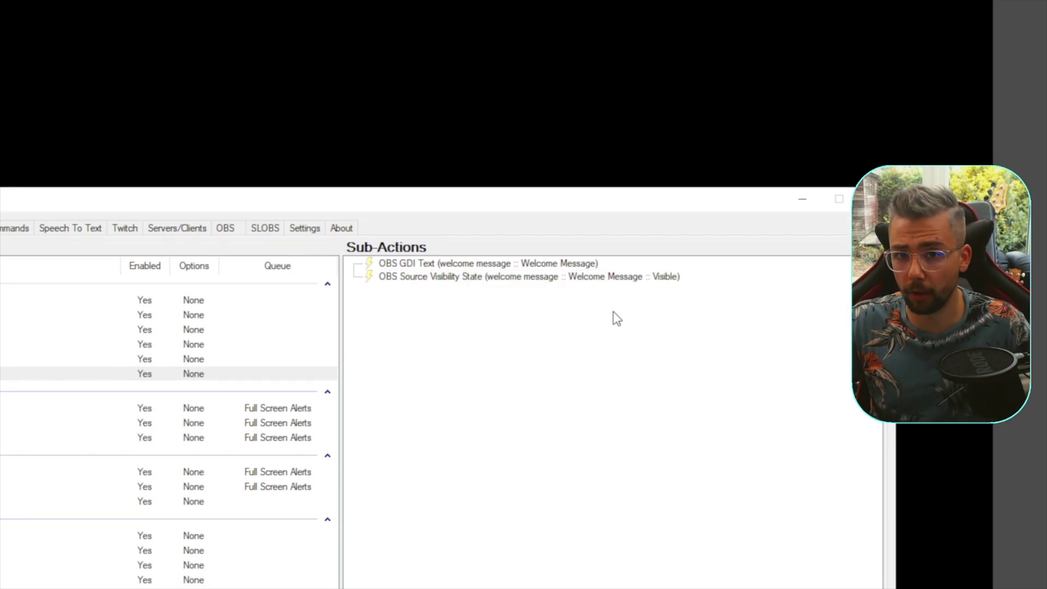
Add a 2000 ms Delay sub-action after the Visible step.
right_click(424, 306)
mouse_move(434, 314)
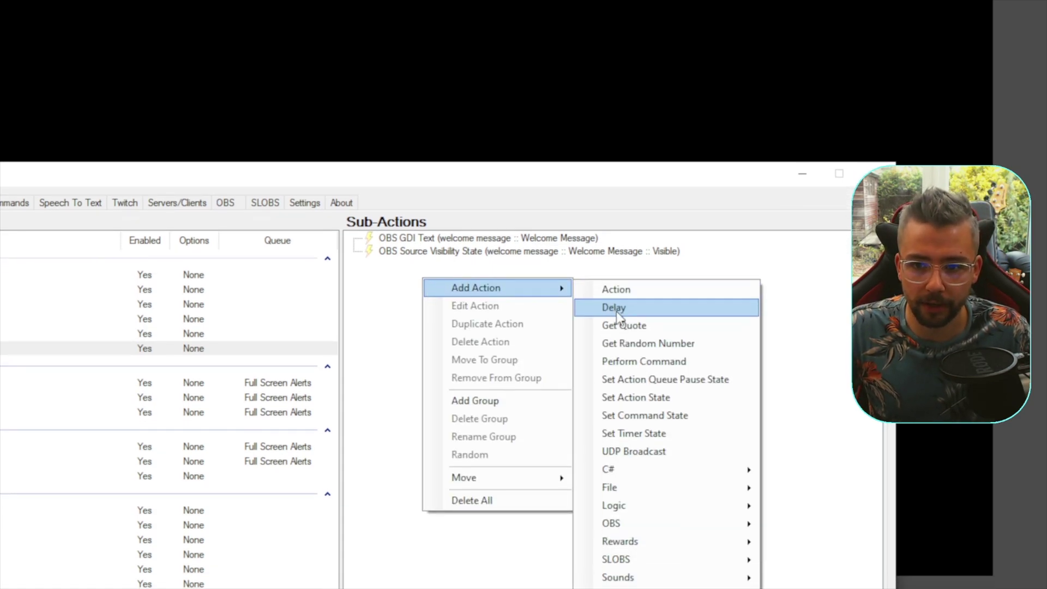
left_click(615, 331)
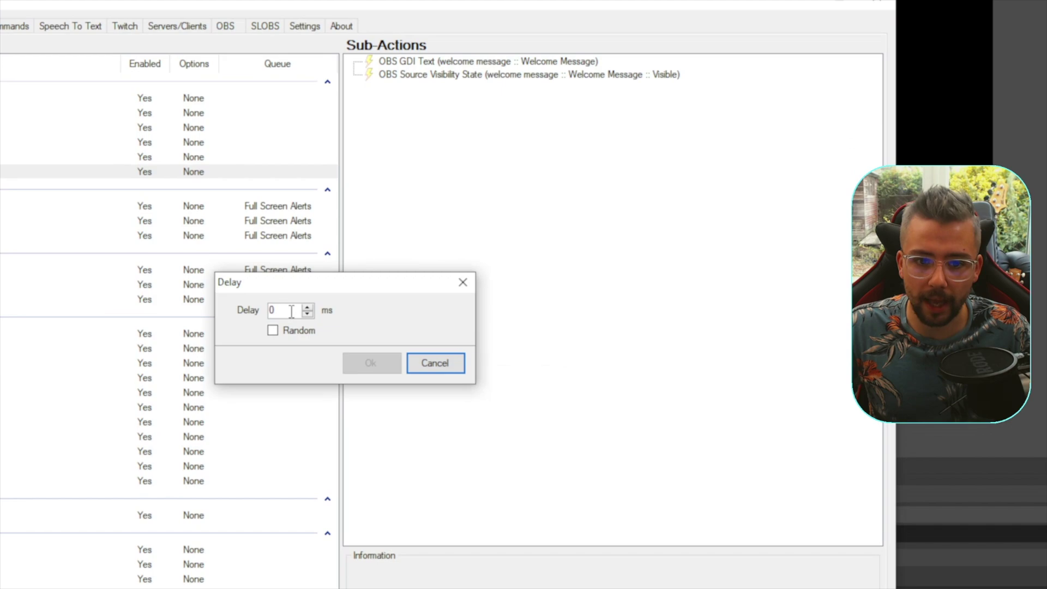
double_click(272, 486)
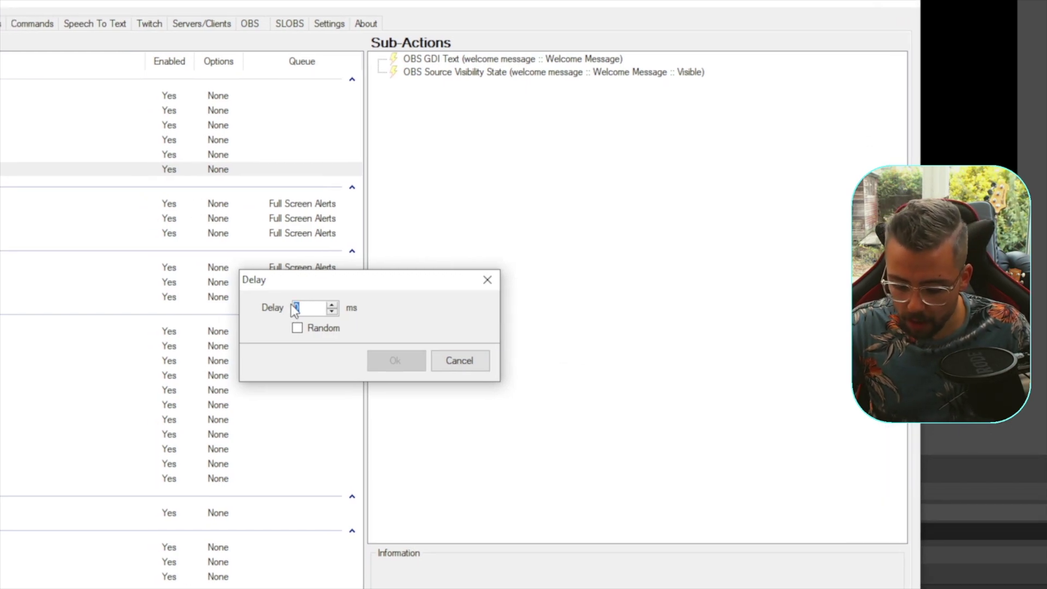
type("2000")
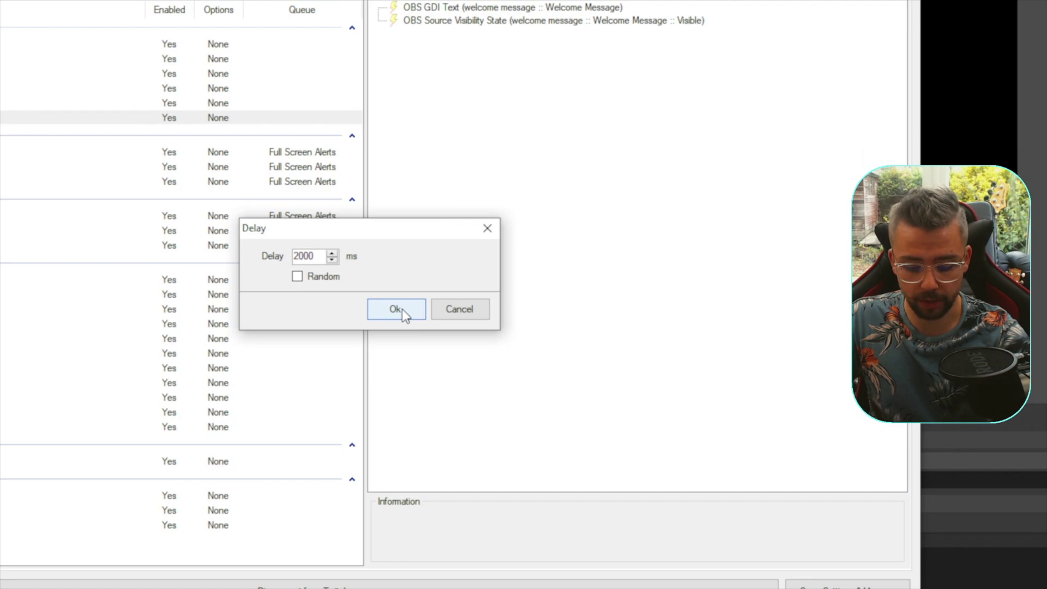
left_click(396, 310)
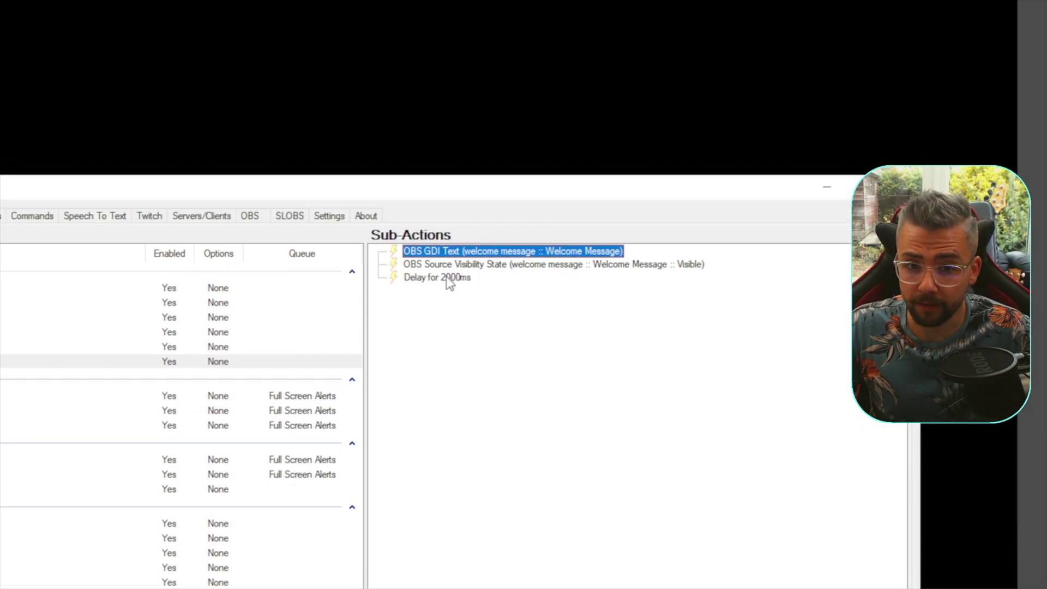
left_click(469, 258)
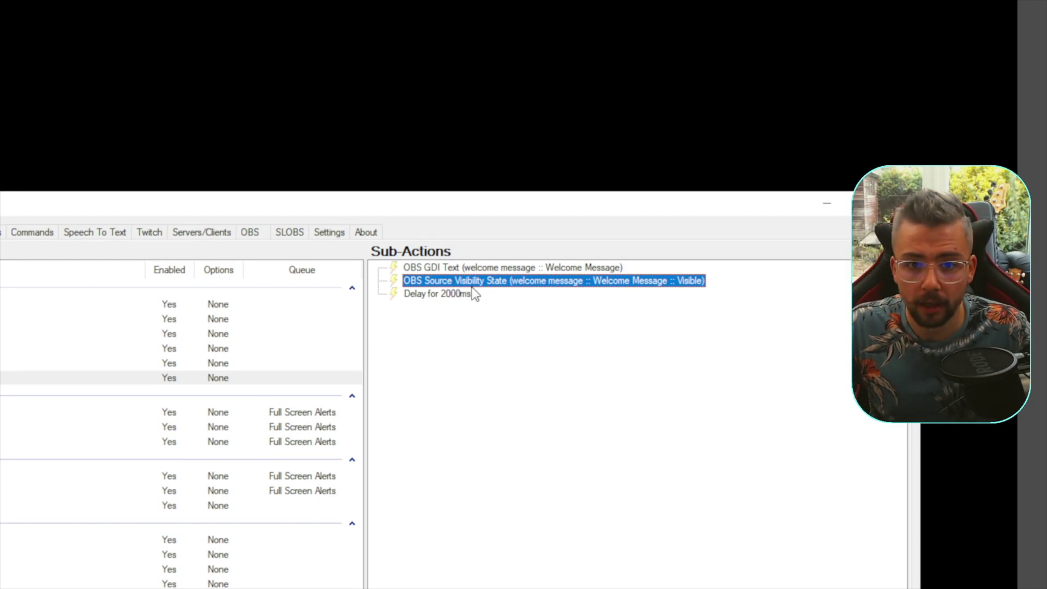
Duplicate the visibility sub-action and change the copy's state to Hidden.
right_click(461, 281)
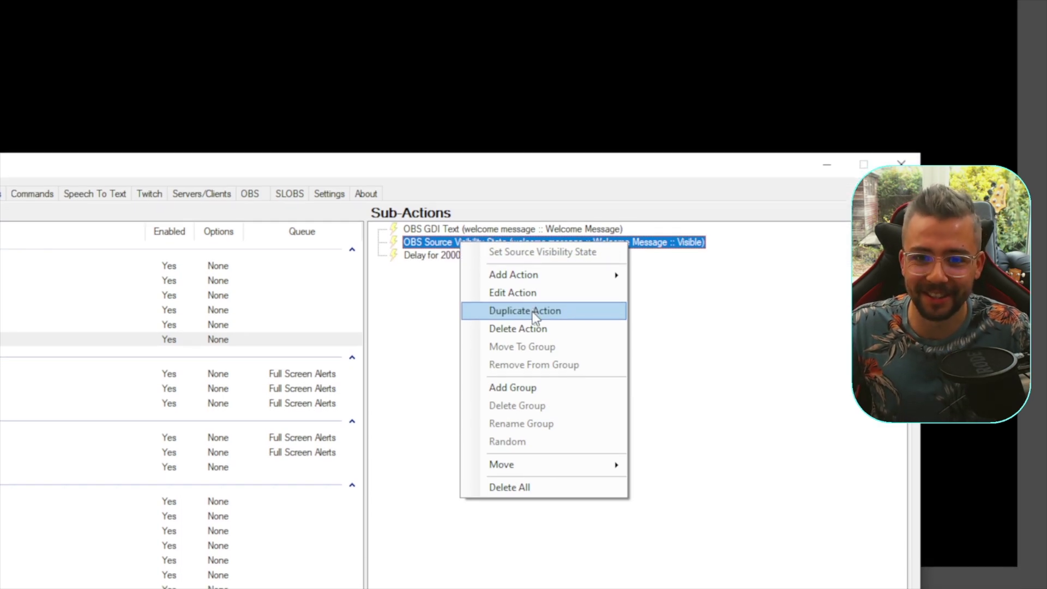
left_click(533, 357)
left_click(527, 269)
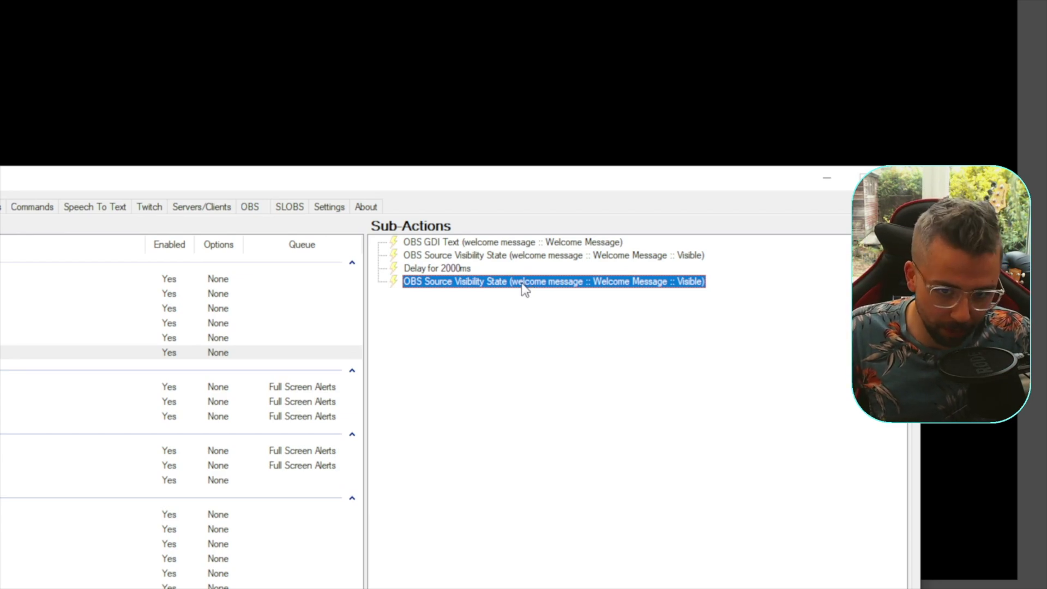
double_click(622, 297)
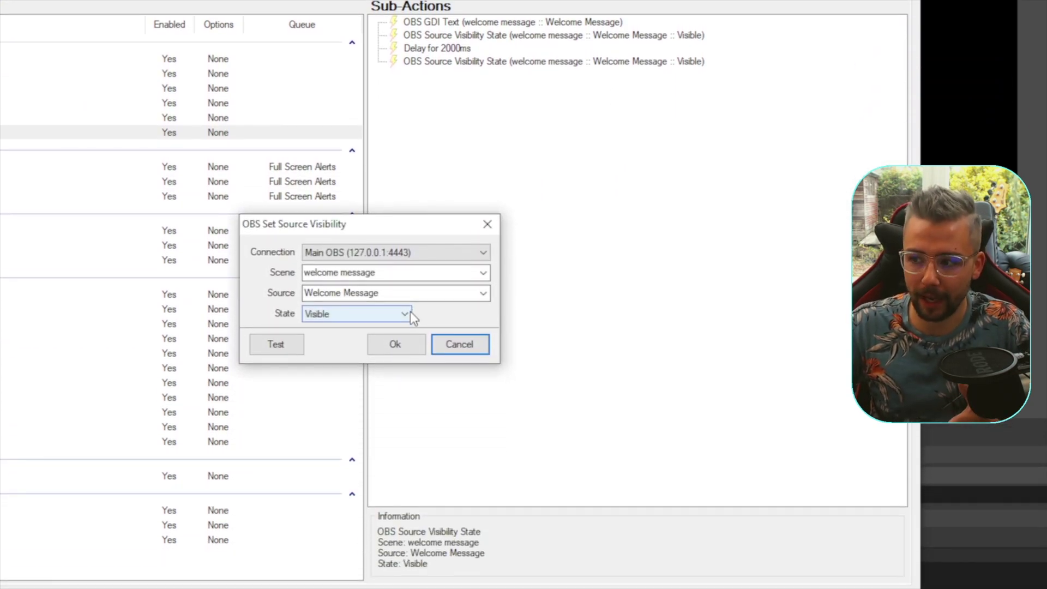
left_click(409, 314)
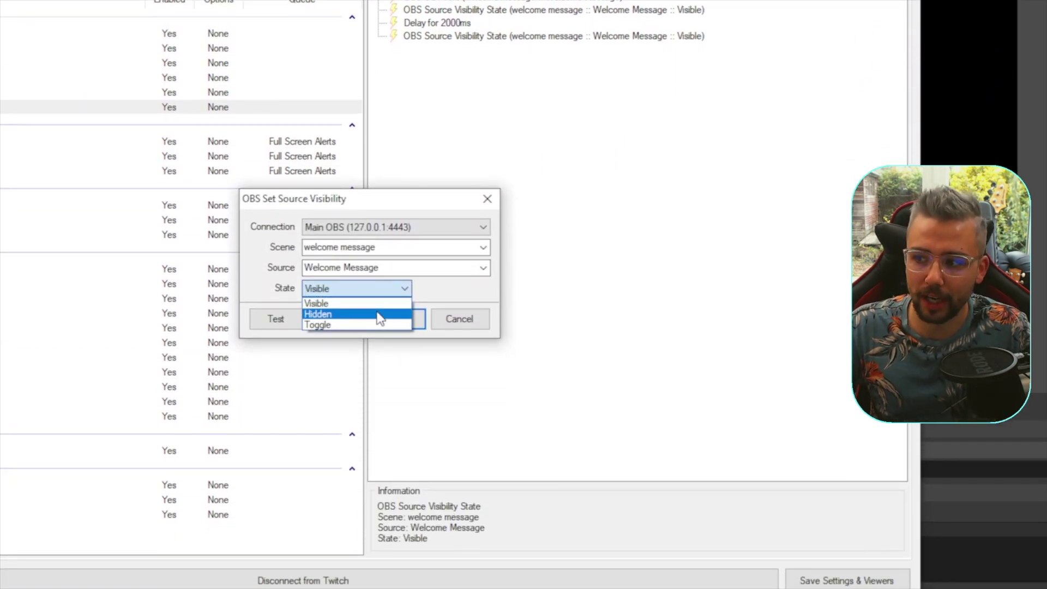
left_click(378, 316)
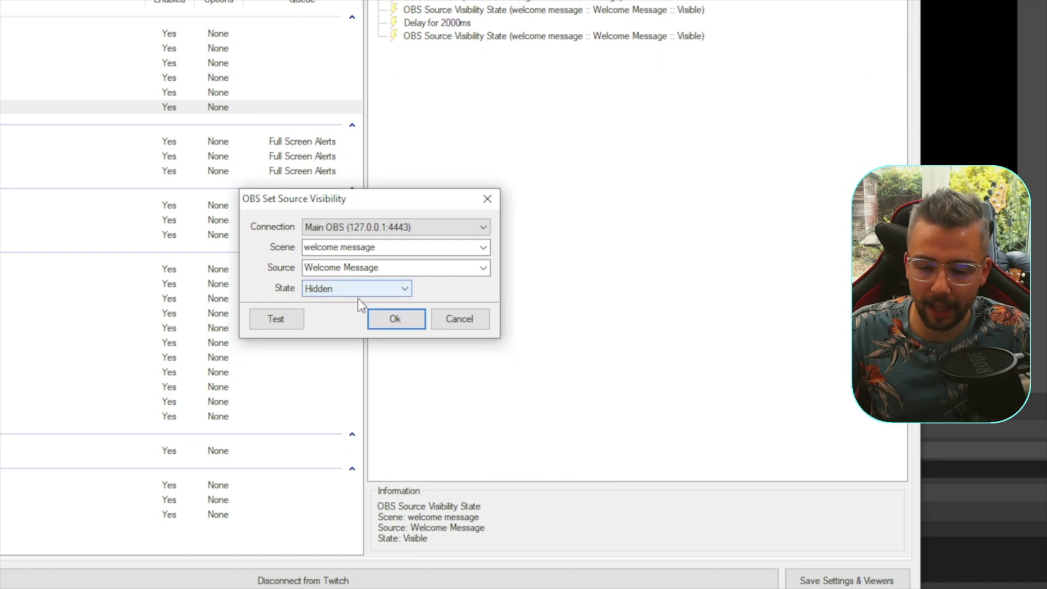
left_click(390, 317)
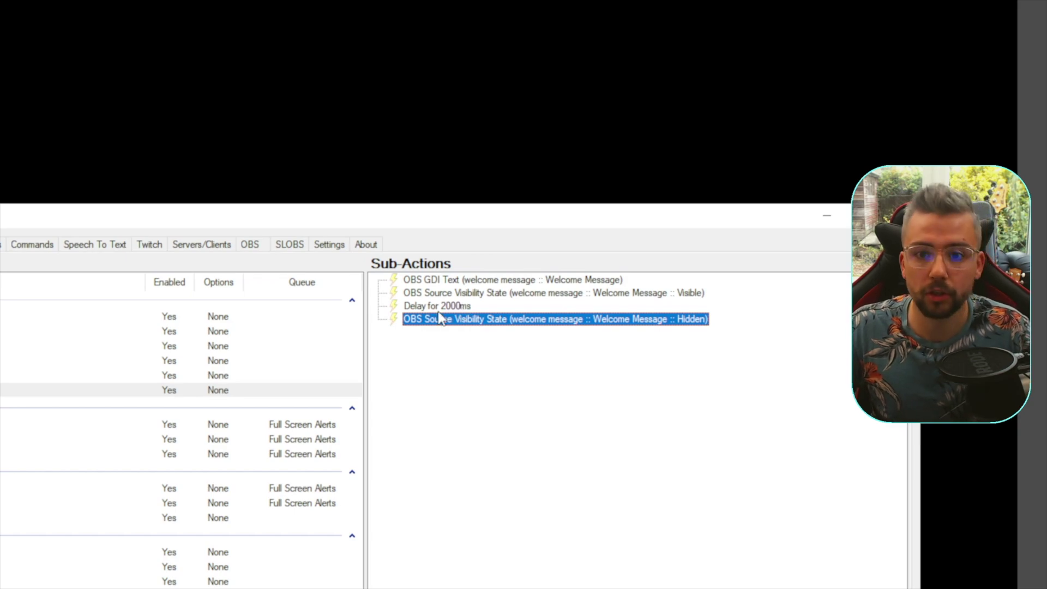
left_click(507, 327)
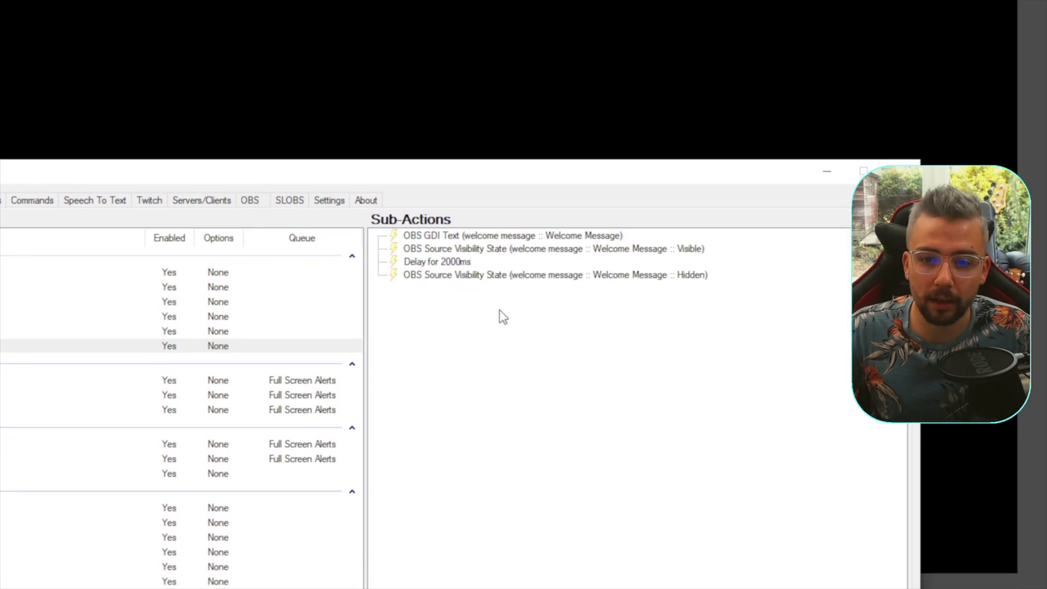
Append a 1000 ms Delay sub-action after the Hidden step.
right_click(494, 304)
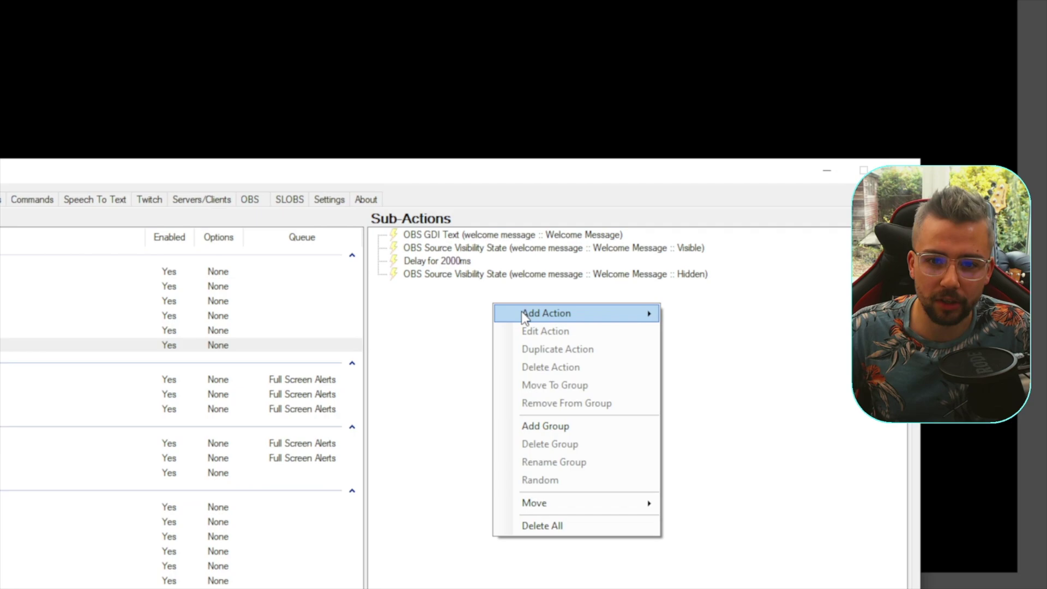
mouse_move(545, 312)
left_click(700, 323)
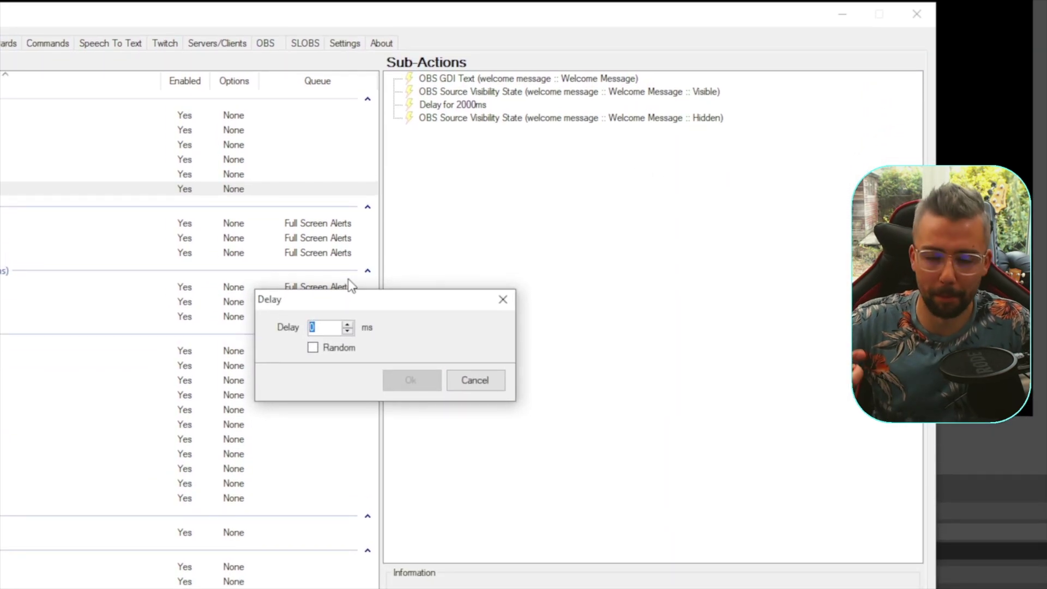
type("1000")
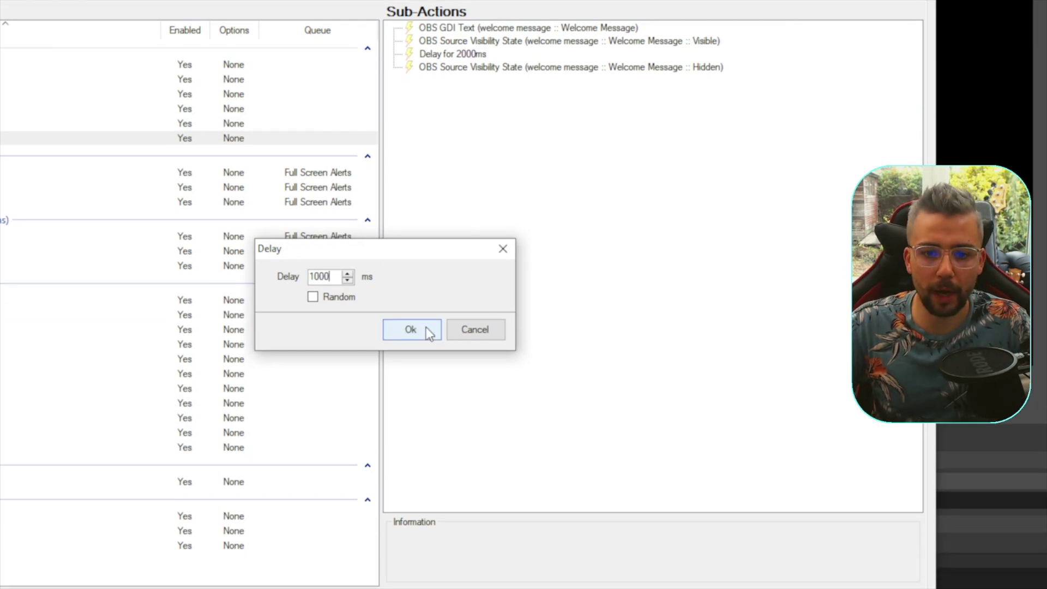
left_click(428, 384)
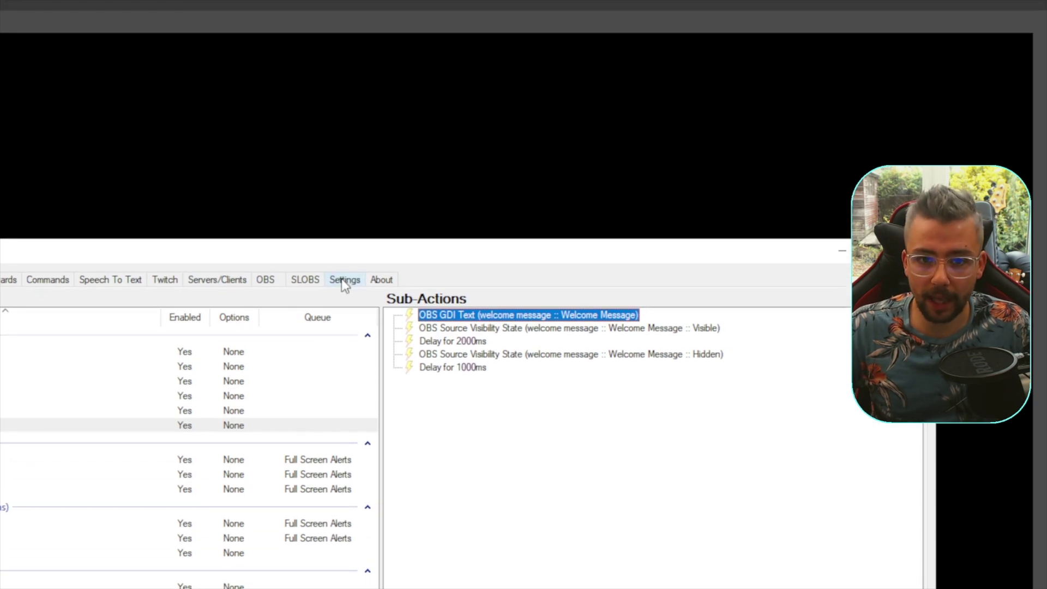
Reset the First Words auto-reset cache on the Events settings page.
left_click(343, 280)
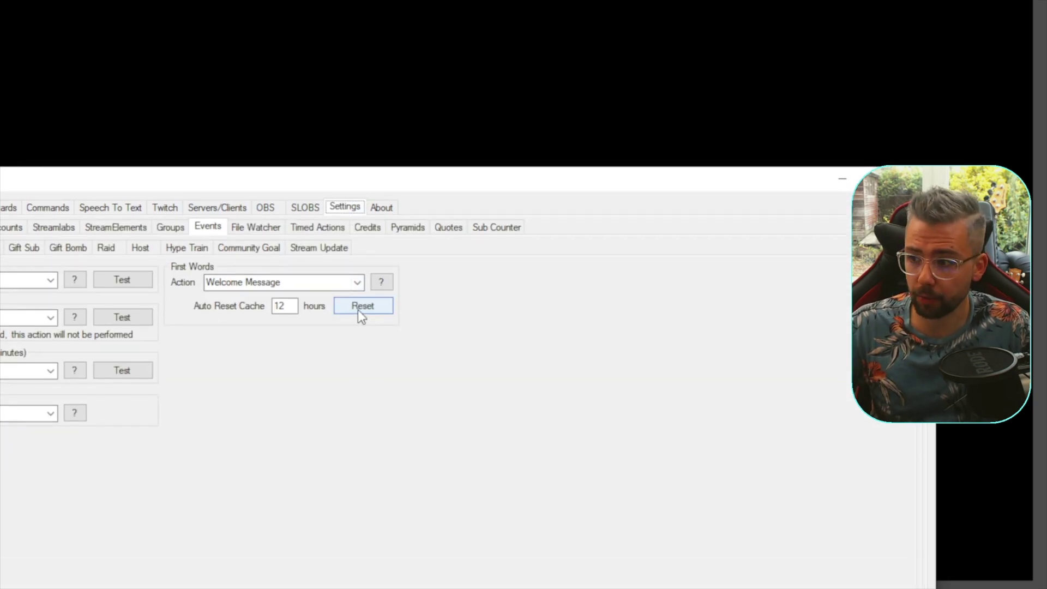
left_click(358, 312)
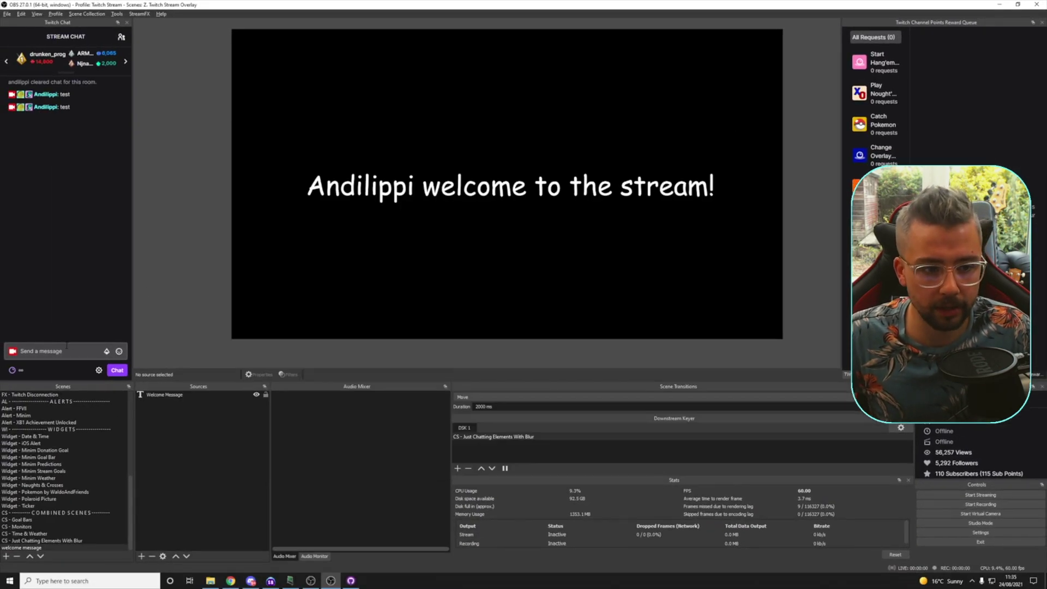
Replace the Welcome Message text with 'fdsfsdfsdfg fgj fd gdfh' and hide the source.
left_click(209, 395)
triple_click(469, 374)
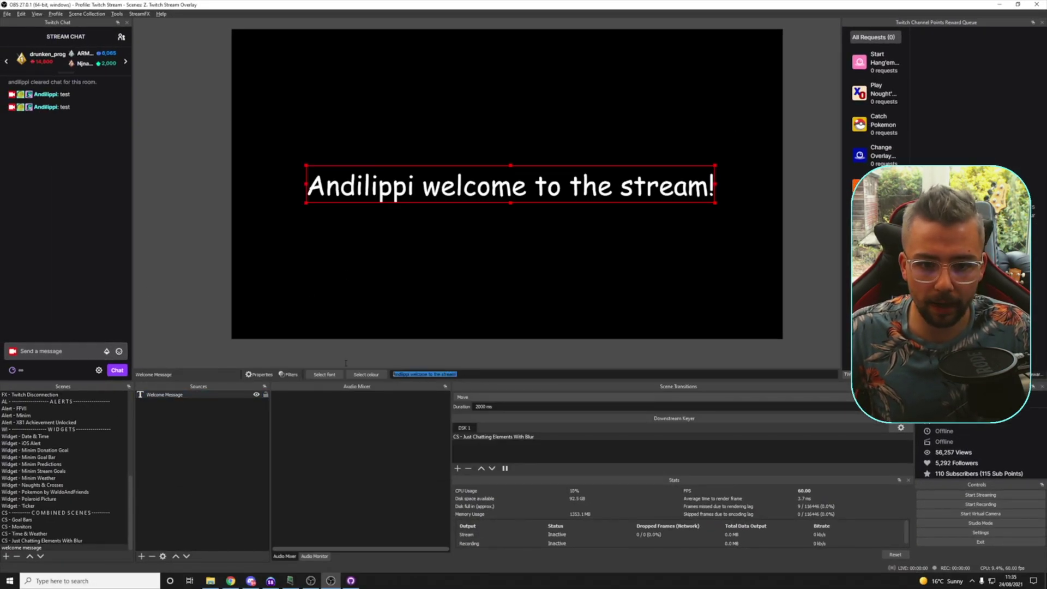
type("fdsfsdfsdfg fgj fd gdfh")
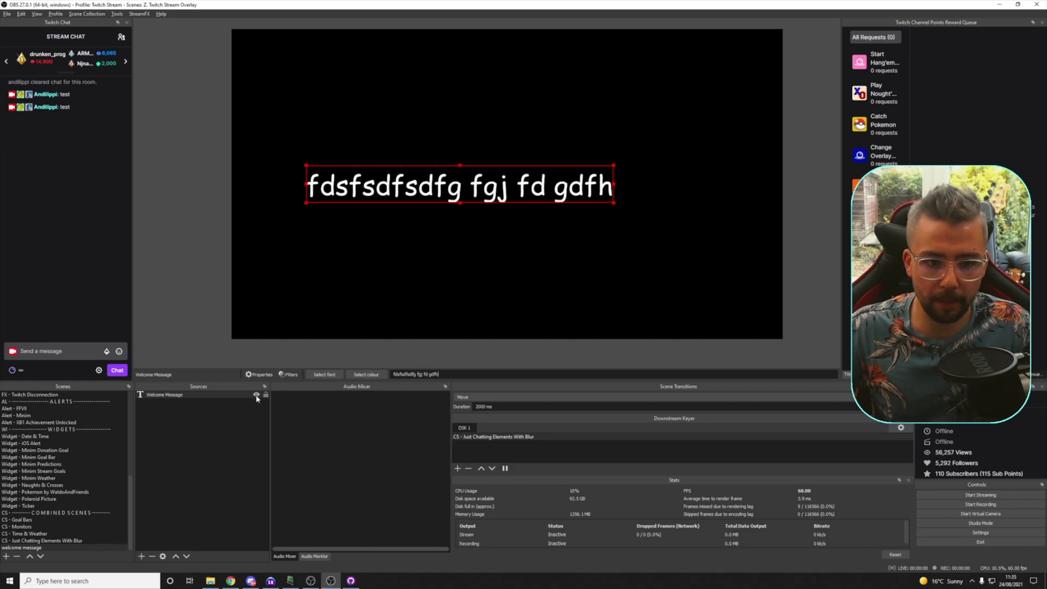
left_click(256, 395)
left_click(397, 327)
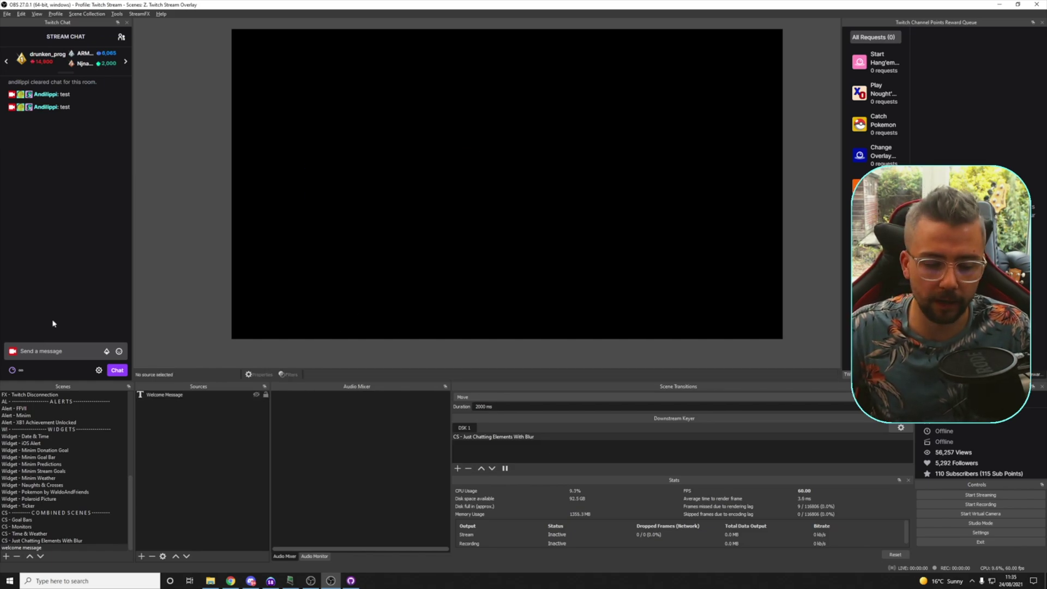
Send a 'tes' message in the stream chat to trigger the welcome.
left_click(55, 351)
type("test")
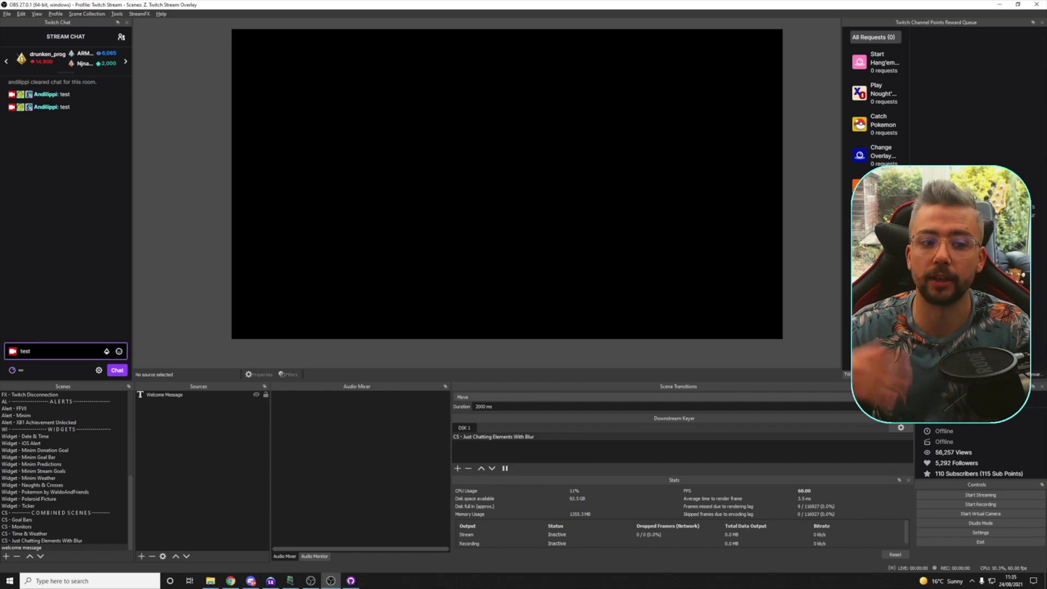
key("Return")
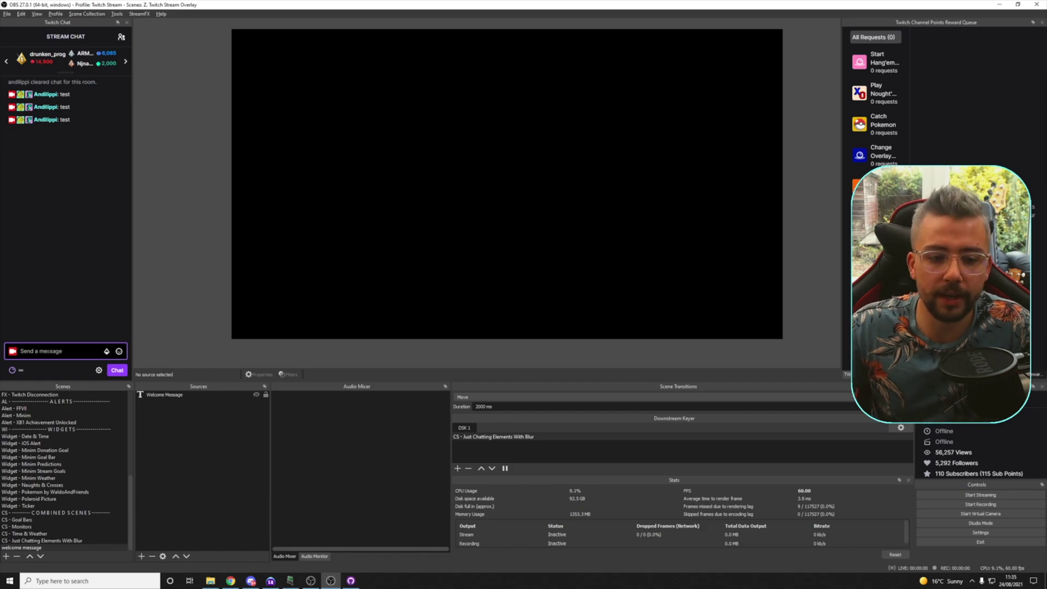
In Streamer.bot General settings, create a blocking action queue named Welcome Message.
left_click(231, 580)
left_click(231, 581)
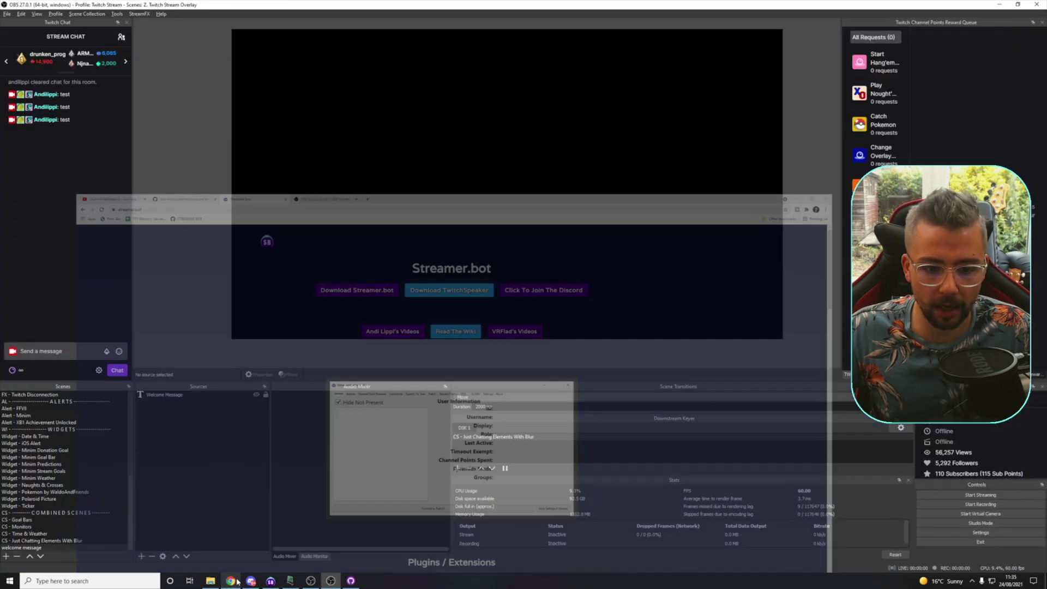
left_click(271, 580)
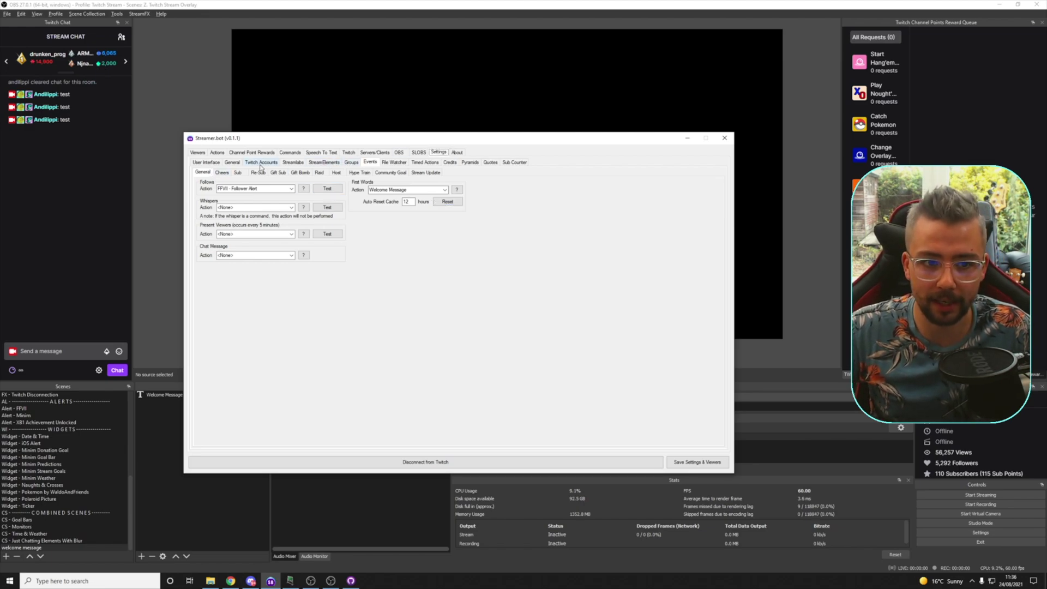
left_click(228, 163)
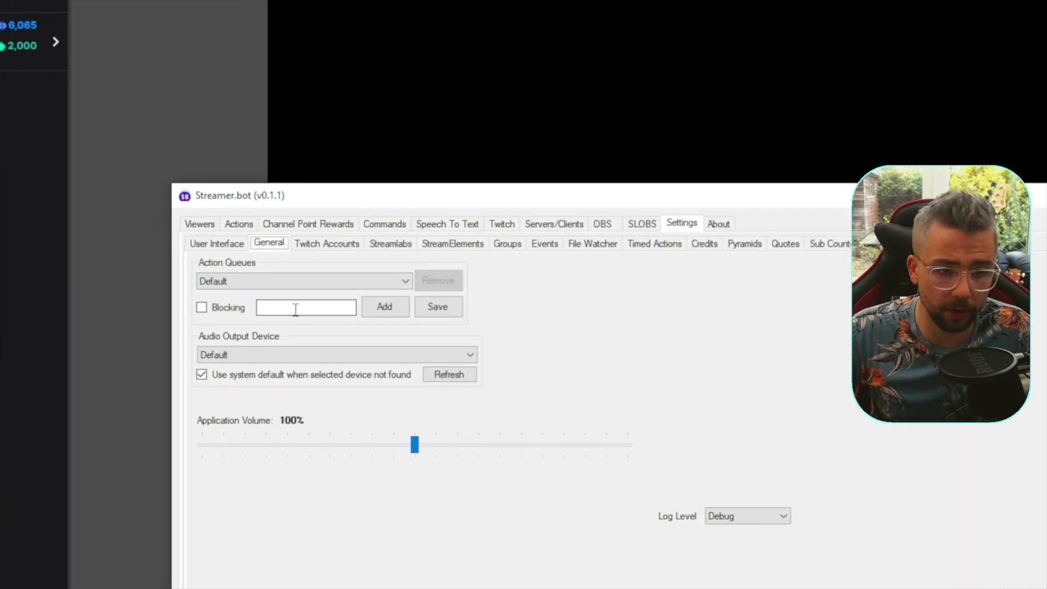
left_click(202, 308)
left_click(282, 309)
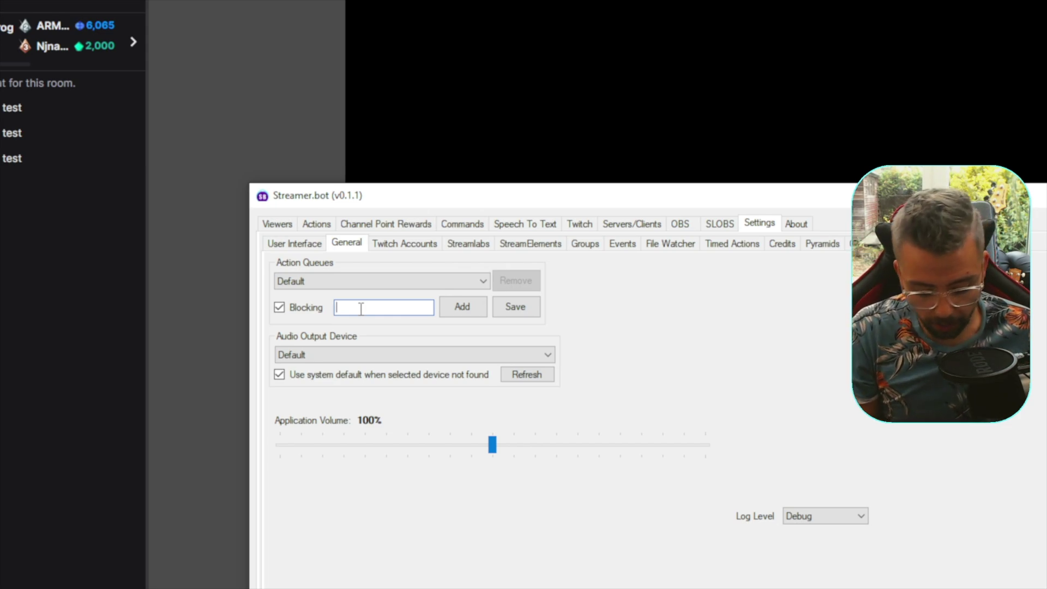
type("Welcome ")
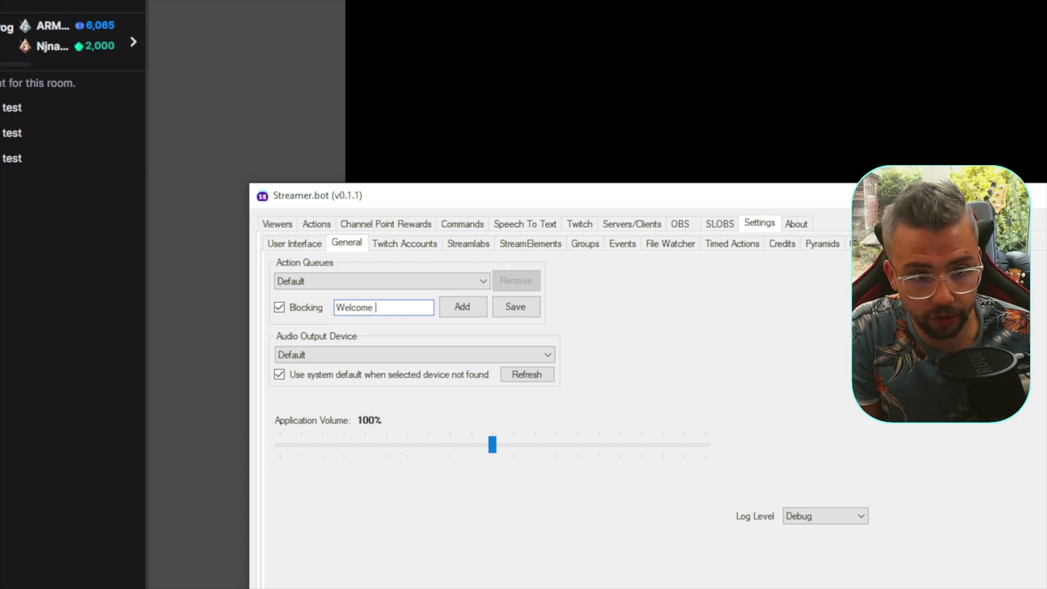
type("Message")
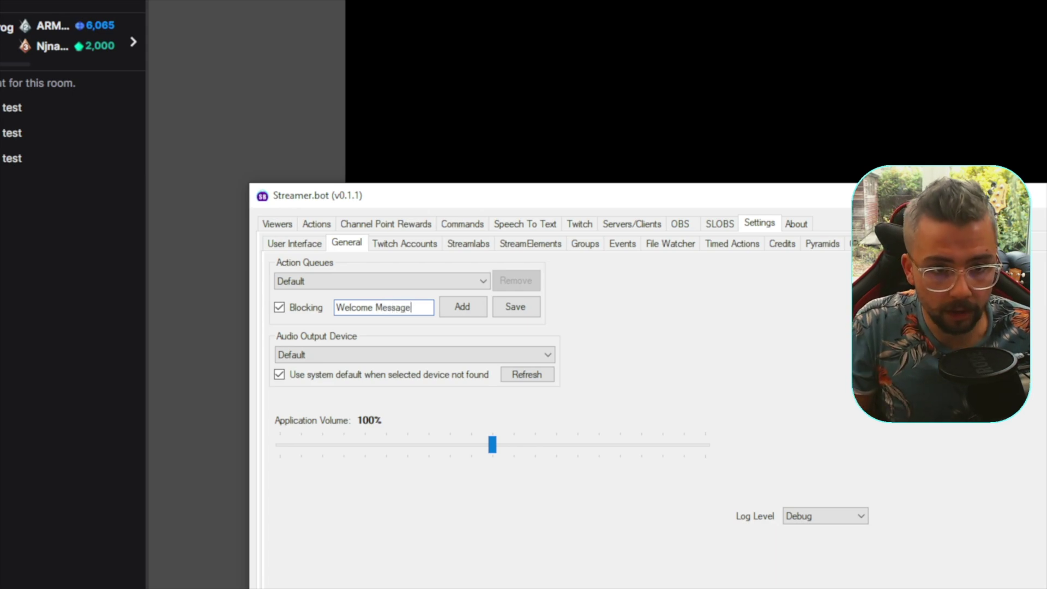
left_click(469, 310)
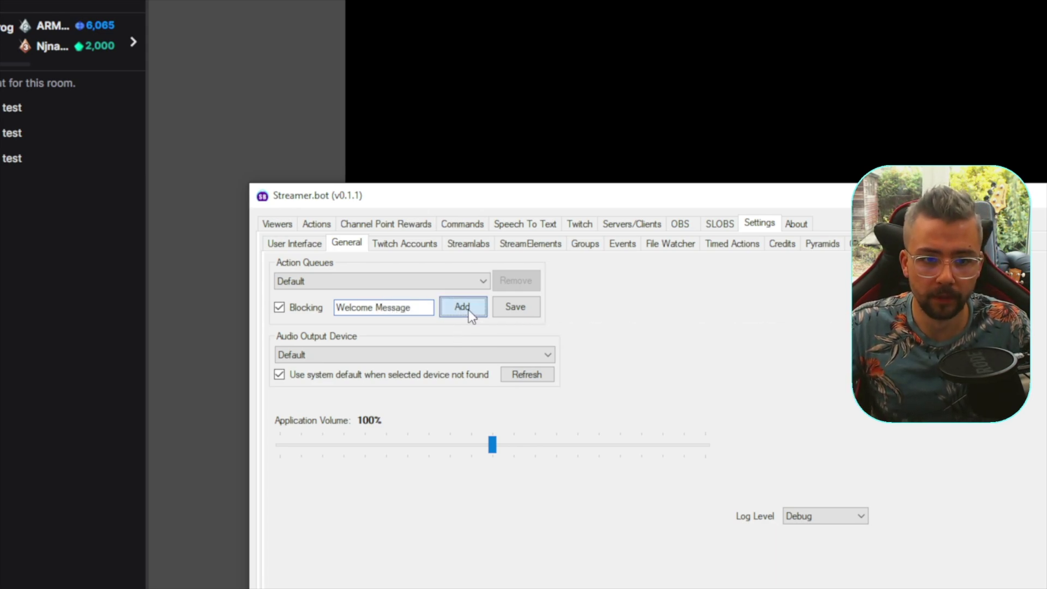
Confirm Welcome Message is in the queue list and return to the Actions list.
left_click(481, 280)
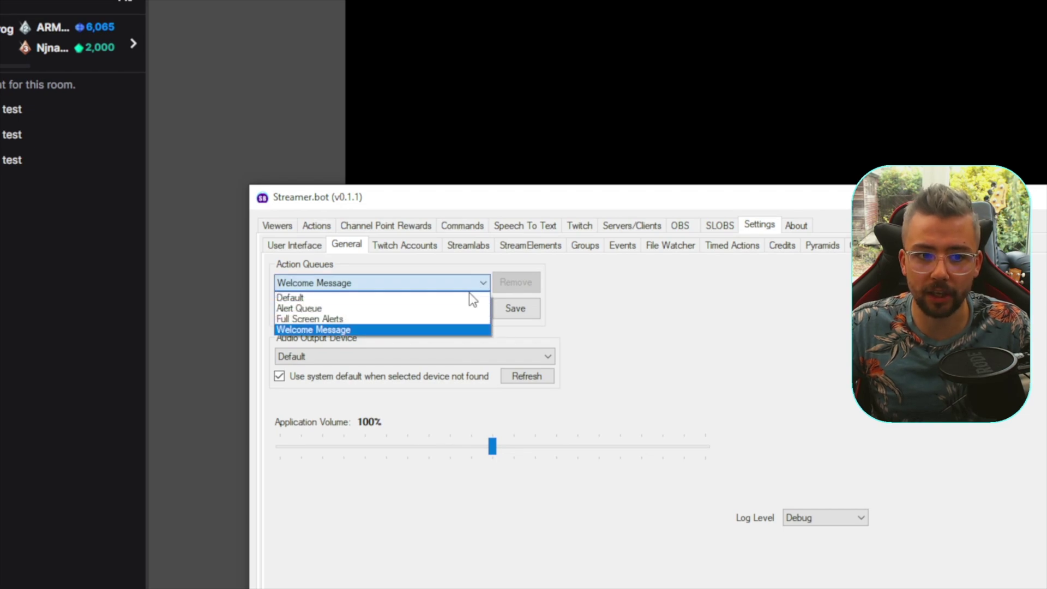
left_click(478, 260)
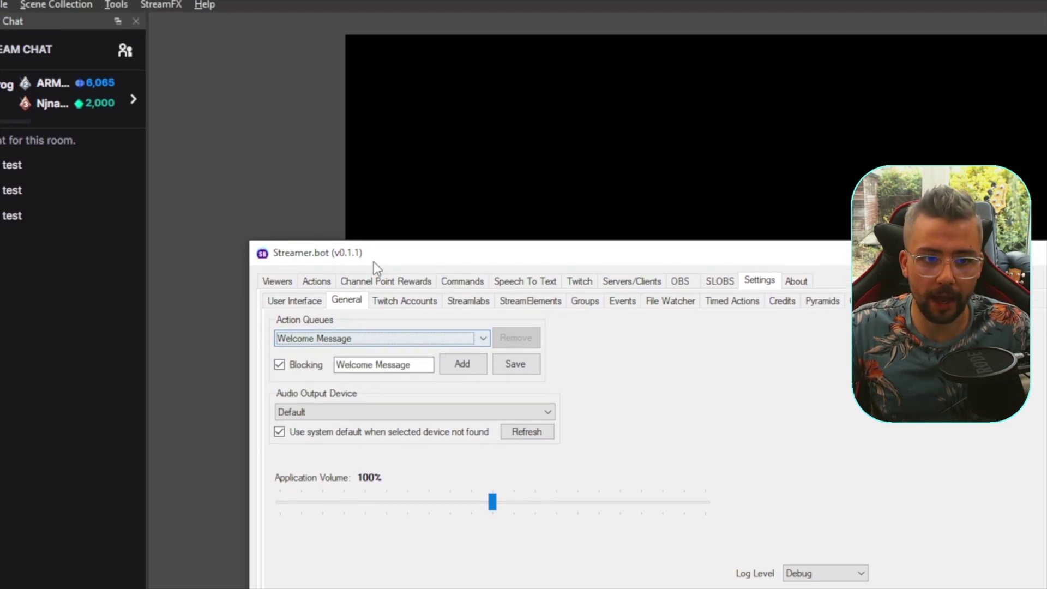
left_click(314, 295)
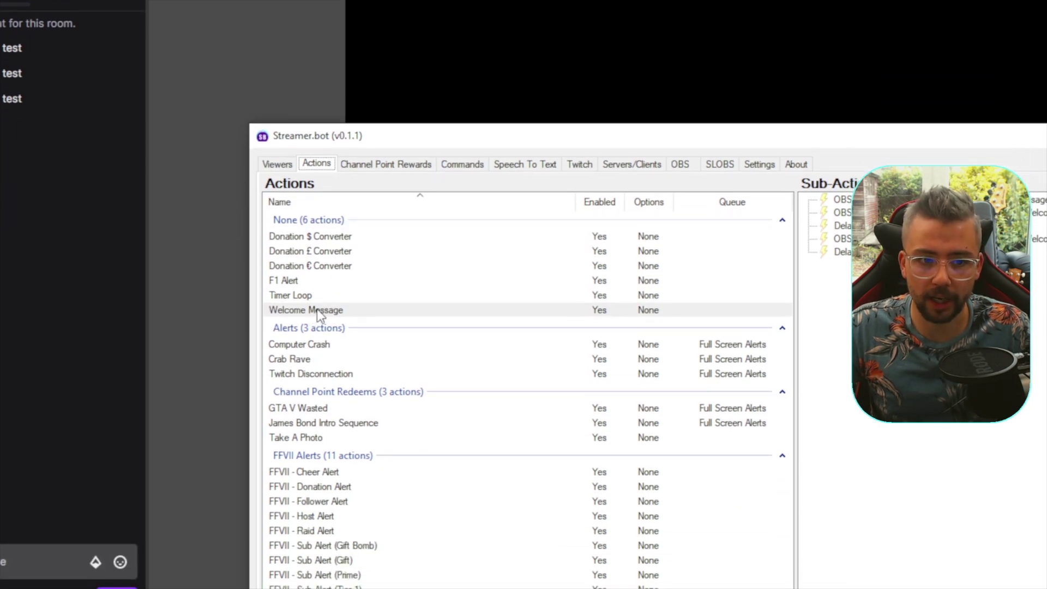
Set the Welcome Message action's queue to Welcome Message, then return to OBS Studio.
right_click(315, 311)
left_click(364, 314)
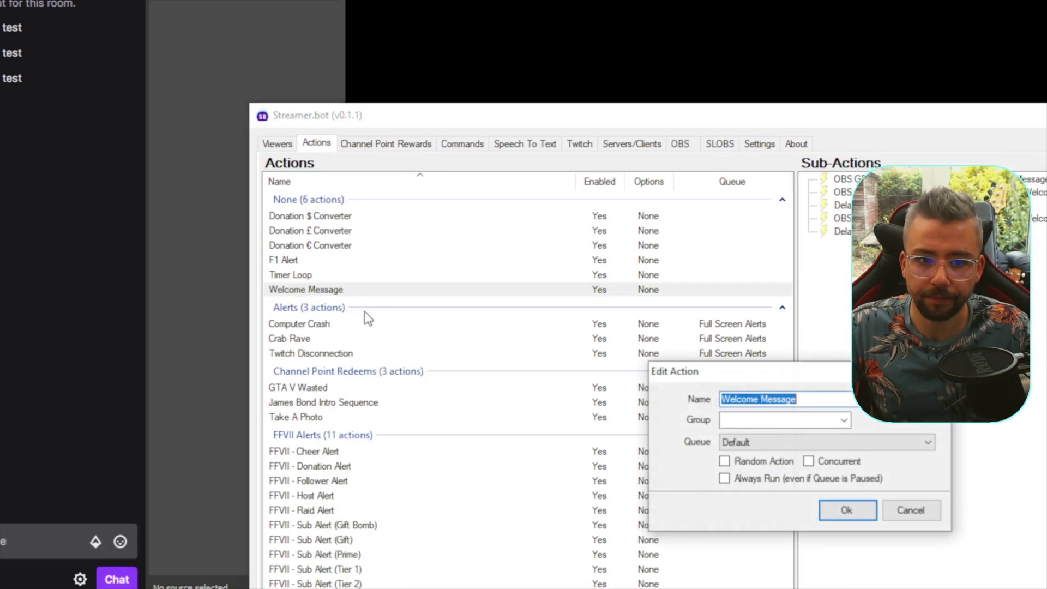
left_click(712, 305)
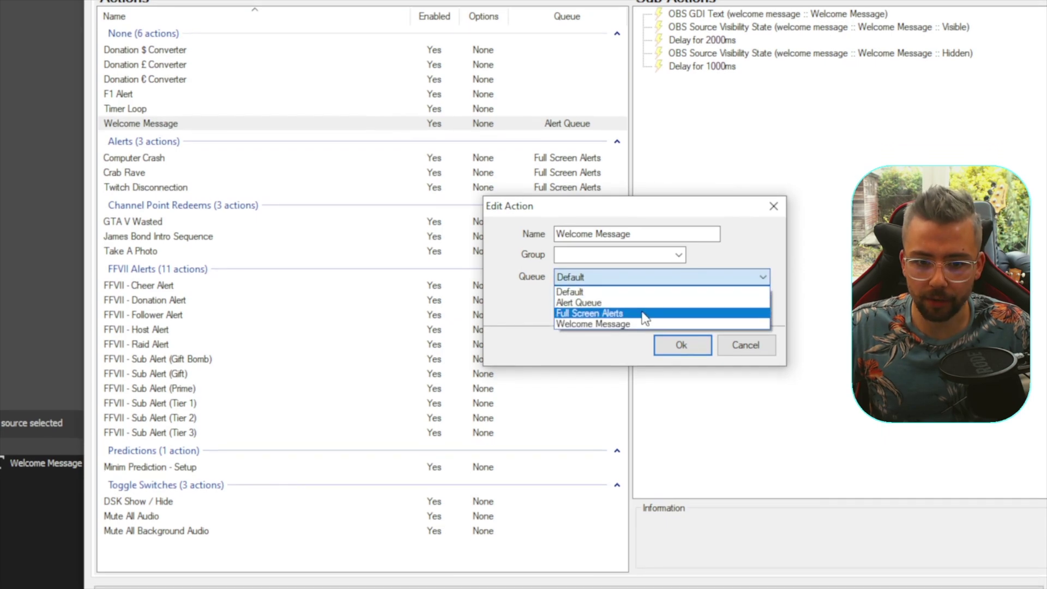
left_click(628, 345)
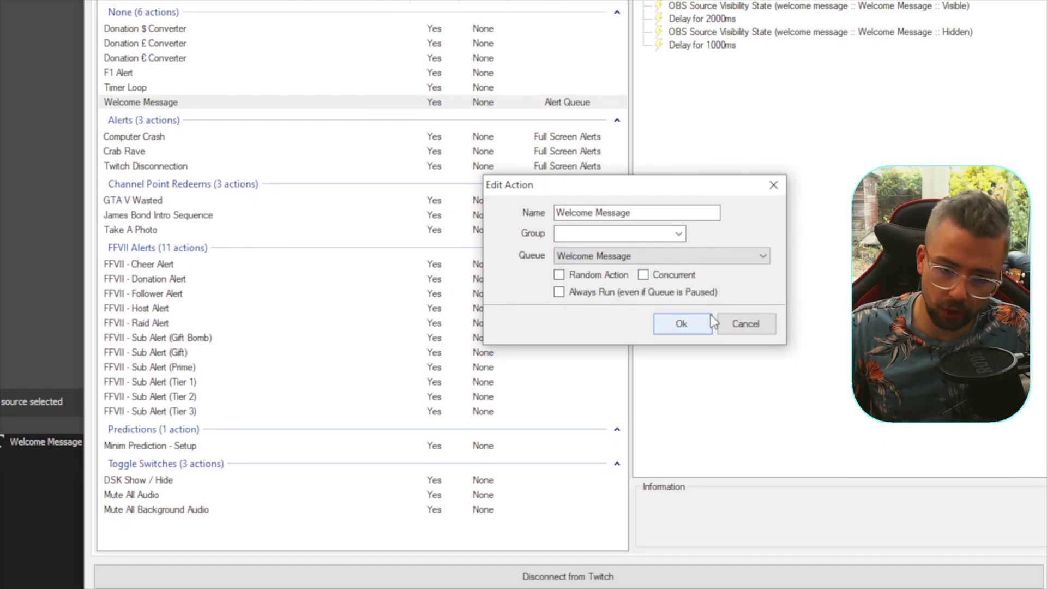
left_click(694, 335)
left_click(567, 85)
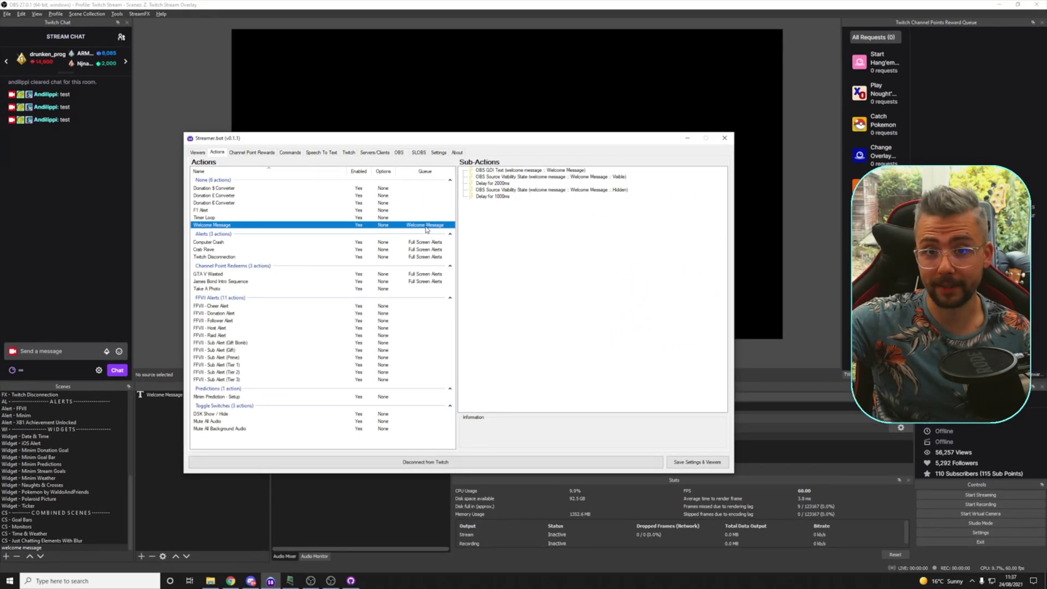
left_click(173, 404)
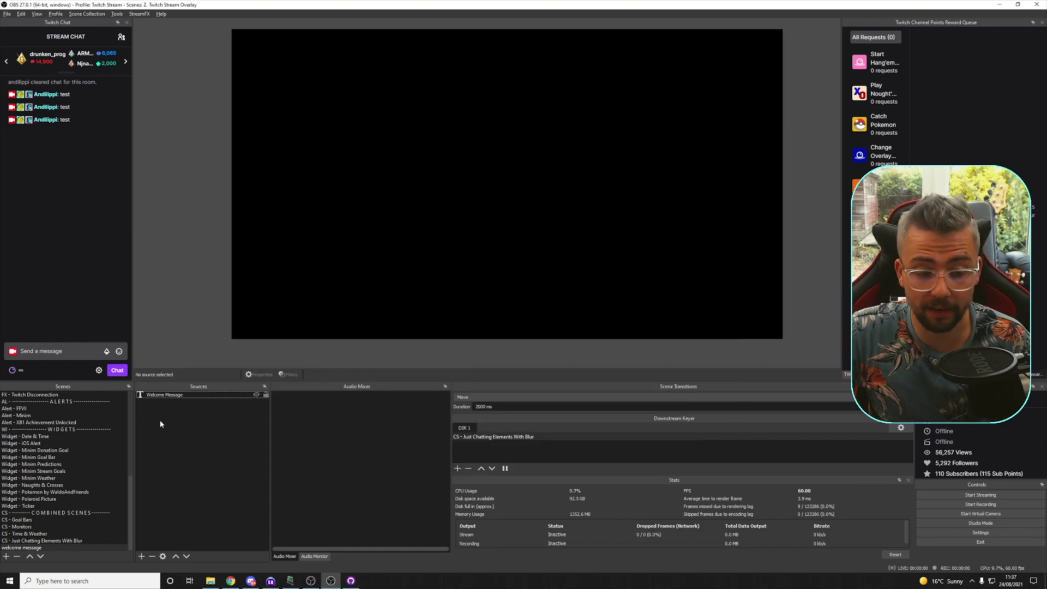
In the PS - Just Chatting scene, add the existing welcome message scene as a source.
scroll(38, 524, "up", 10)
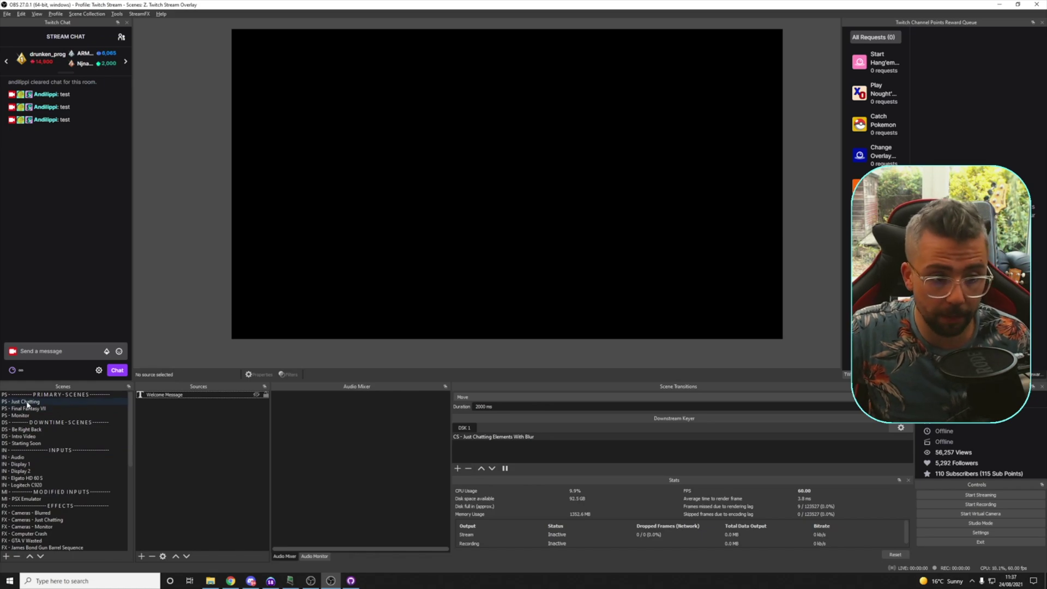
left_click(47, 404)
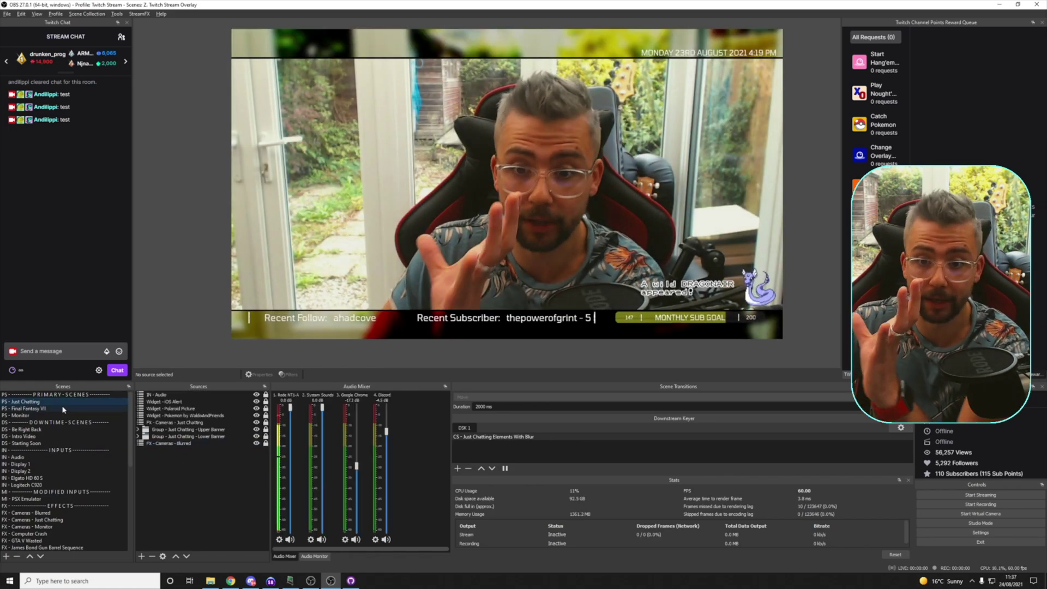
right_click(182, 464)
mouse_move(188, 468)
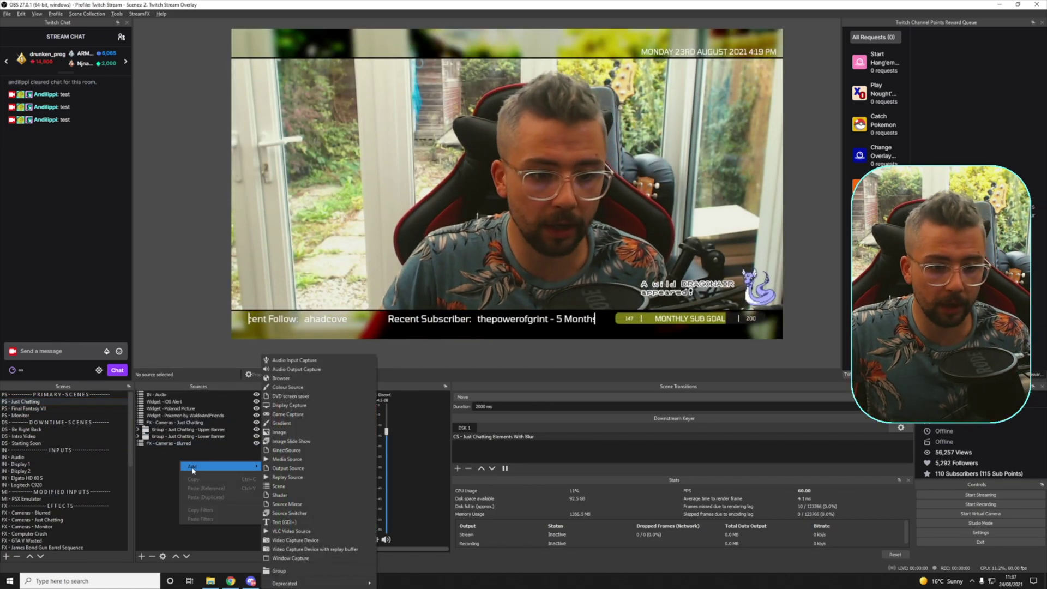
left_click(287, 485)
scroll(502, 283, "down", 5)
scroll(502, 282, "up", 2)
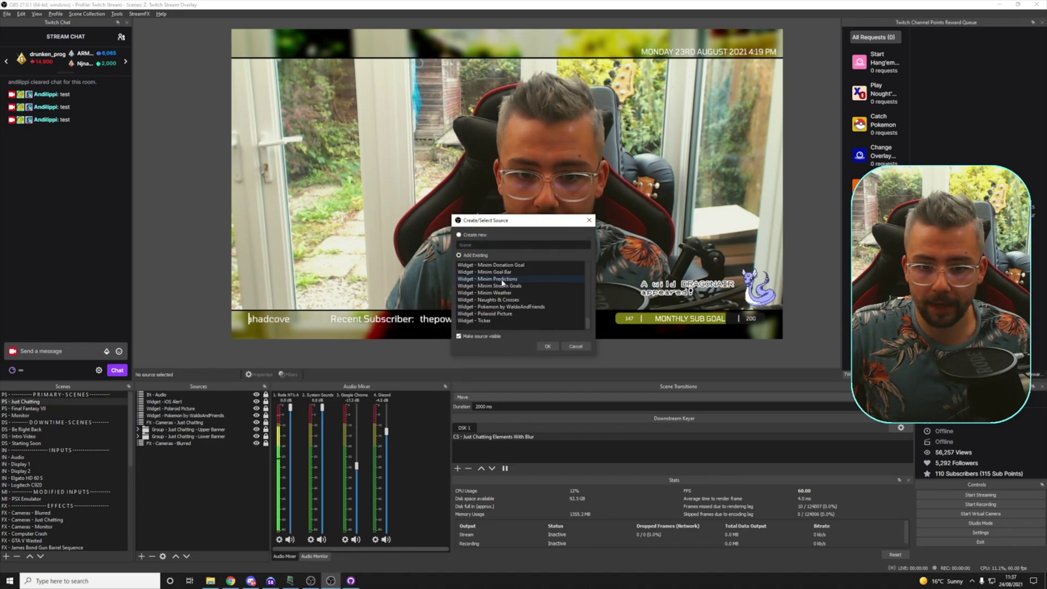
left_click(490, 302)
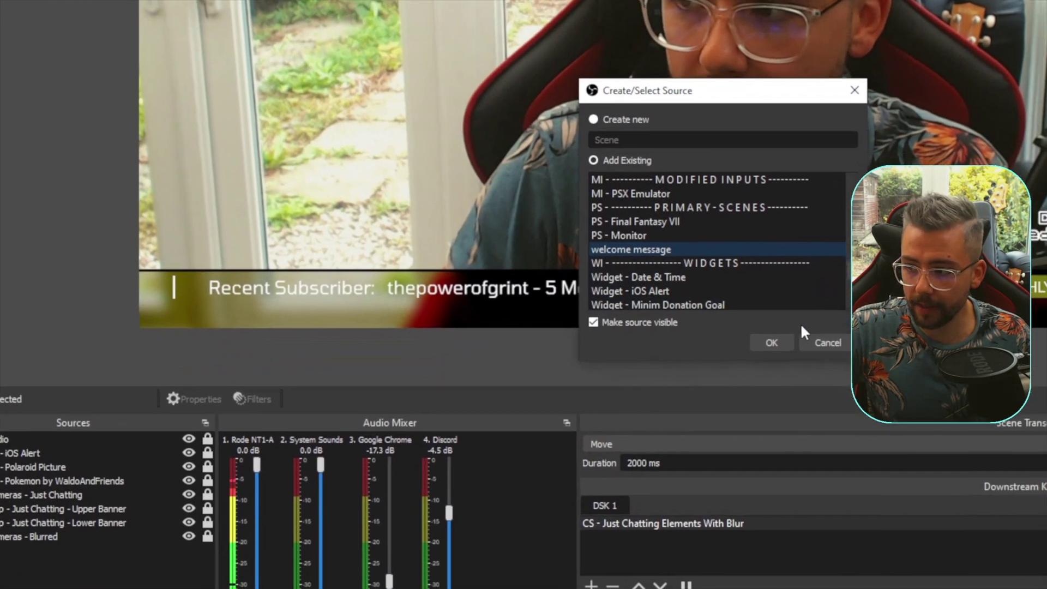
left_click(608, 359)
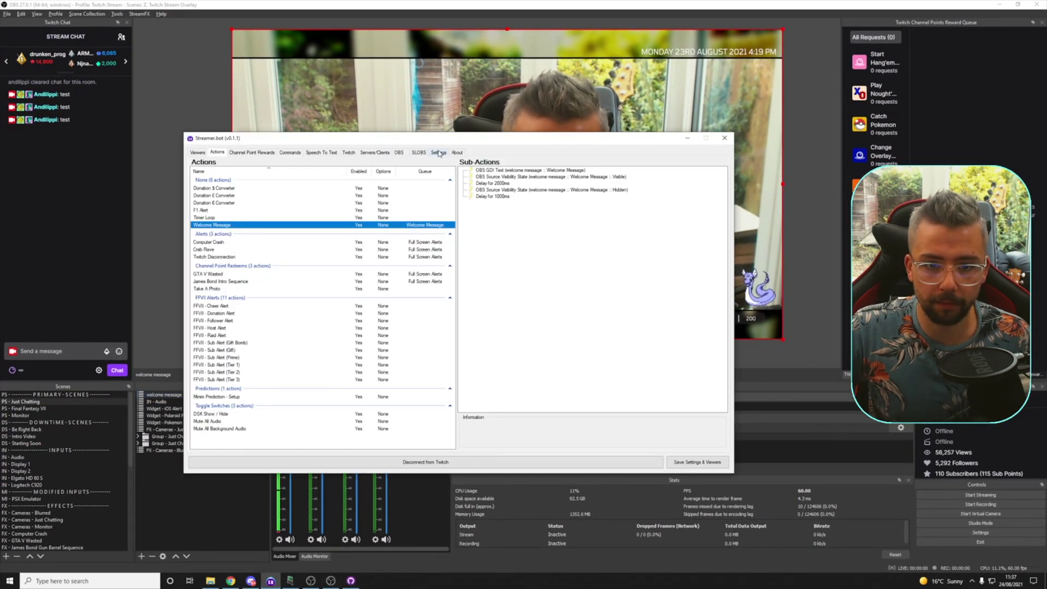
Check the First Words event in Streamer.bot's Events settings, then send 'test' in the OBS chat.
left_click(440, 153)
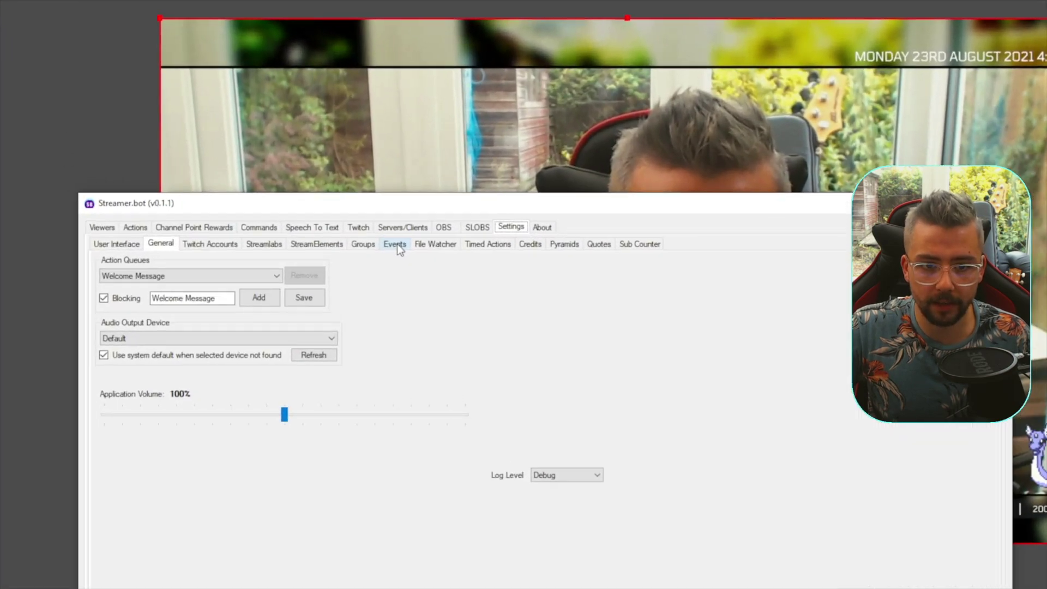
left_click(372, 163)
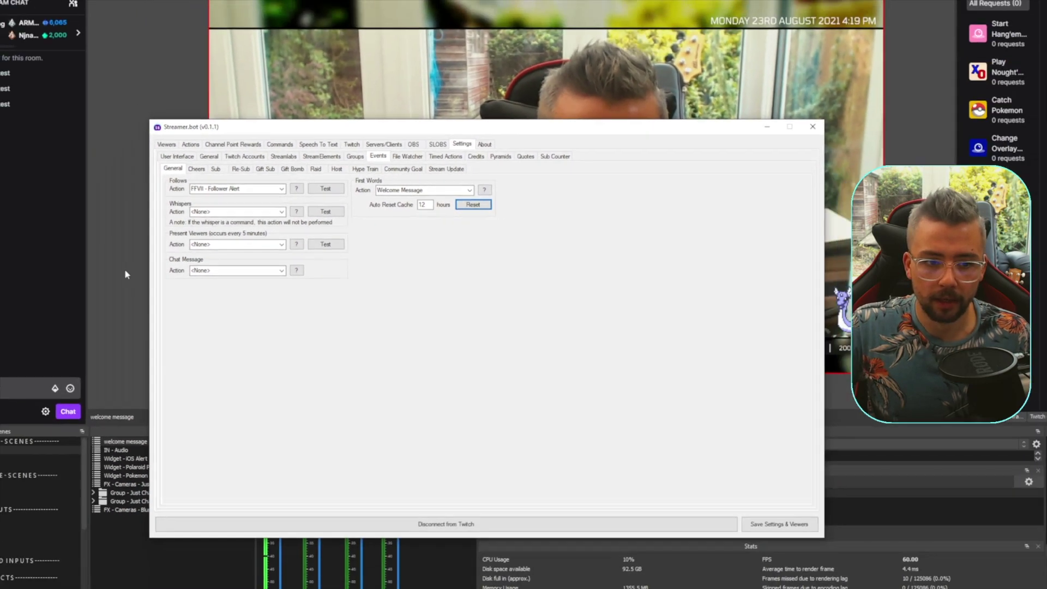
left_click(90, 331)
left_click(66, 351)
type("test")
left_click(116, 371)
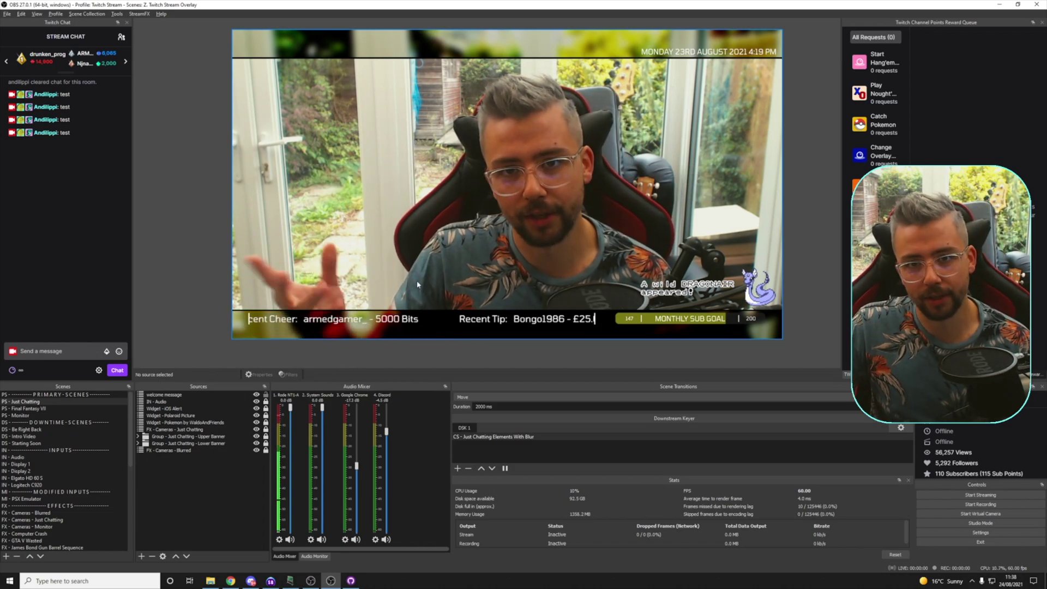
Delete the welcome message source from OBS and switch to the browser.
left_click(211, 394)
key("Delete")
key("Return")
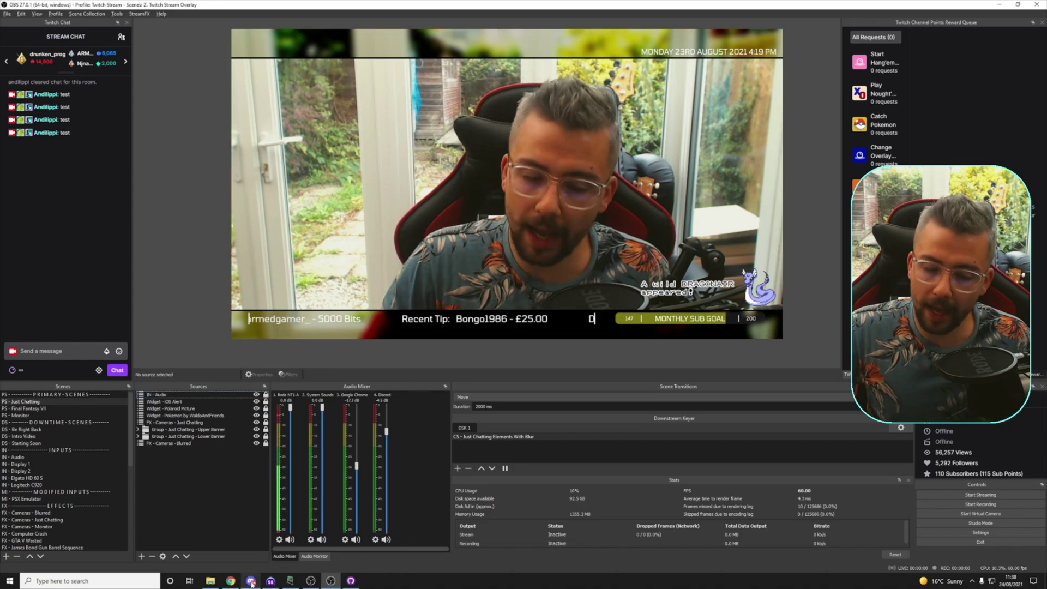
mouse_move(251, 581)
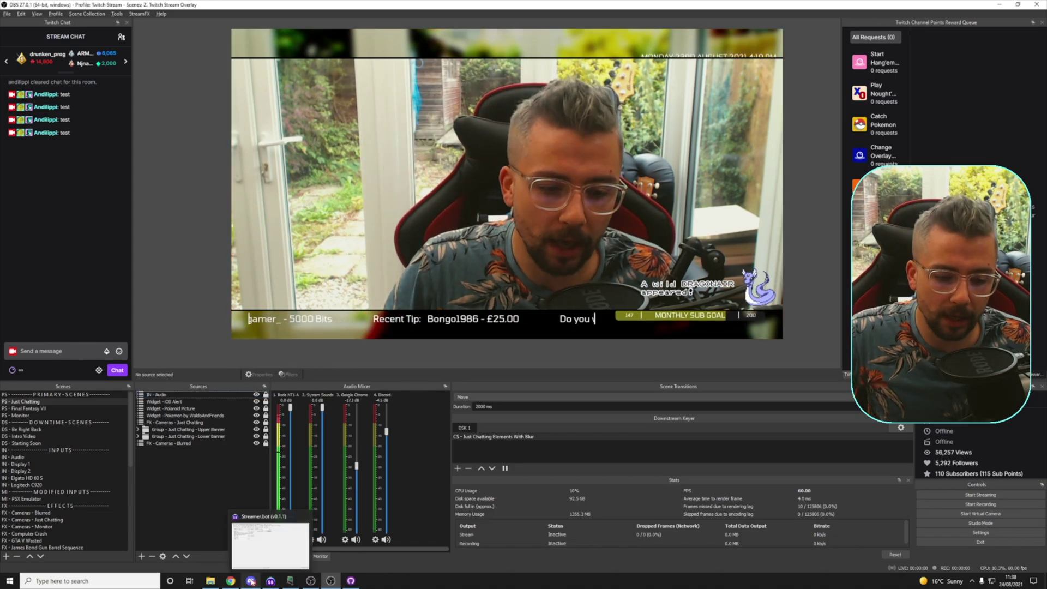
left_click(234, 577)
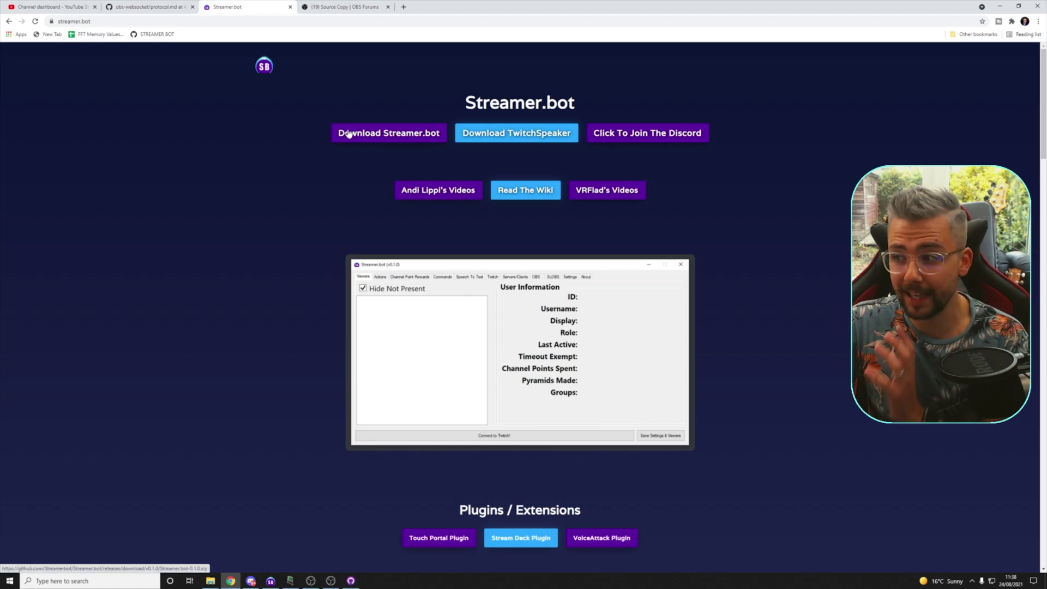
Review the Source Copy 0.1.3 plugin page on the OBS Forums, then return to OBS Studio.
left_click(364, 8)
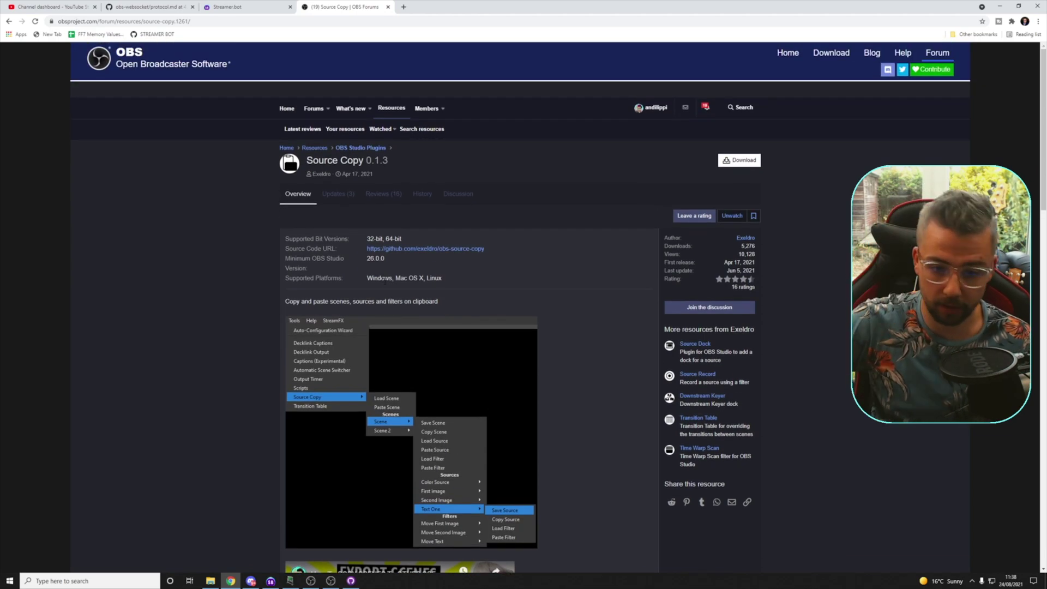
scroll(420, 328, "down", 5)
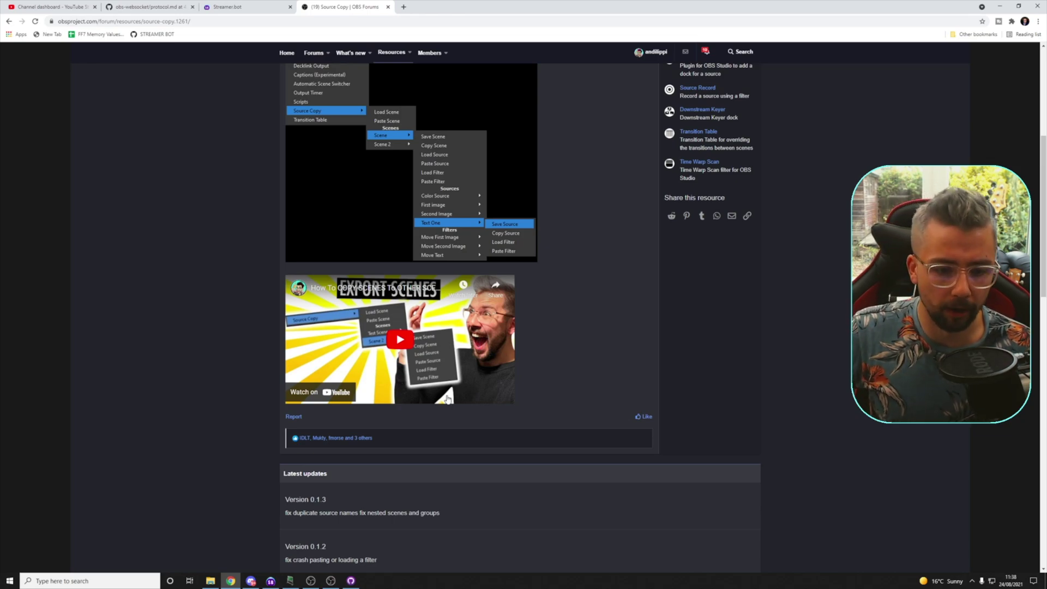
left_click(331, 580)
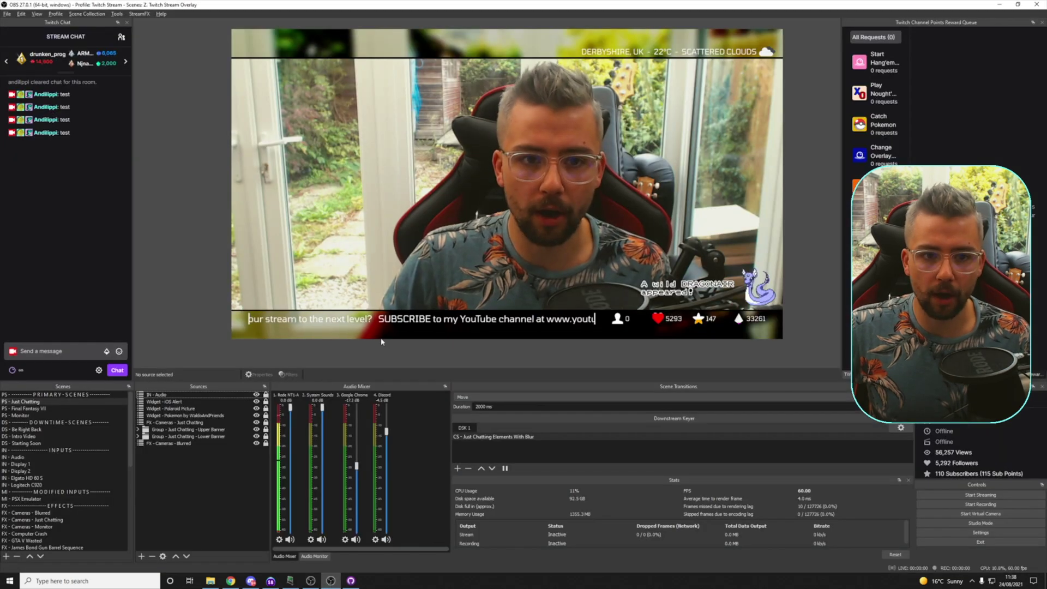
Load the Welcome Message OBS Scene .json from the Desktop with Tools > Source Copy > Load Scene.
left_click(120, 16)
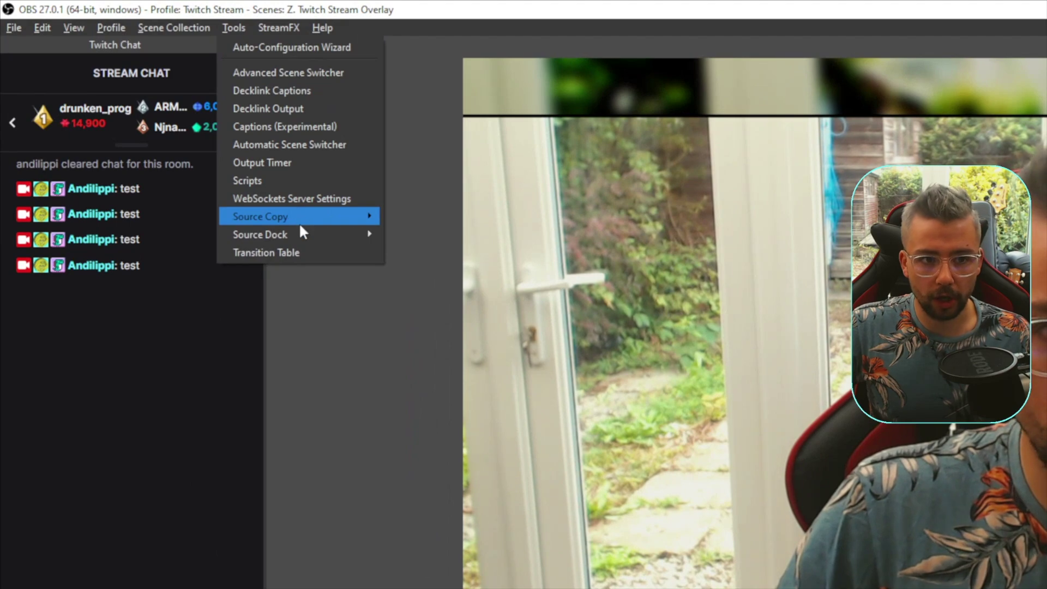
mouse_move(150, 111)
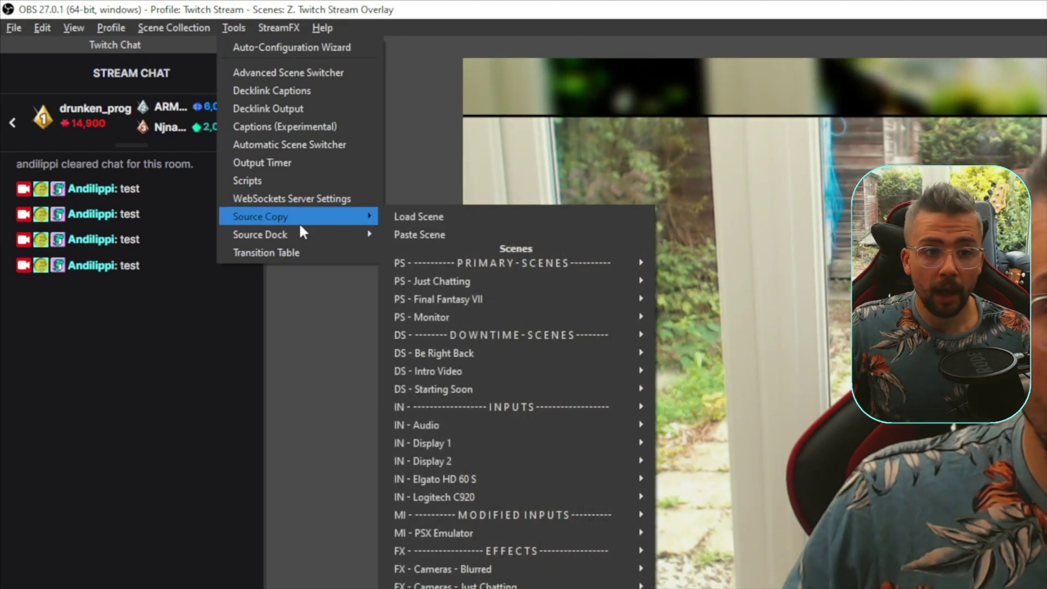
left_click(468, 218)
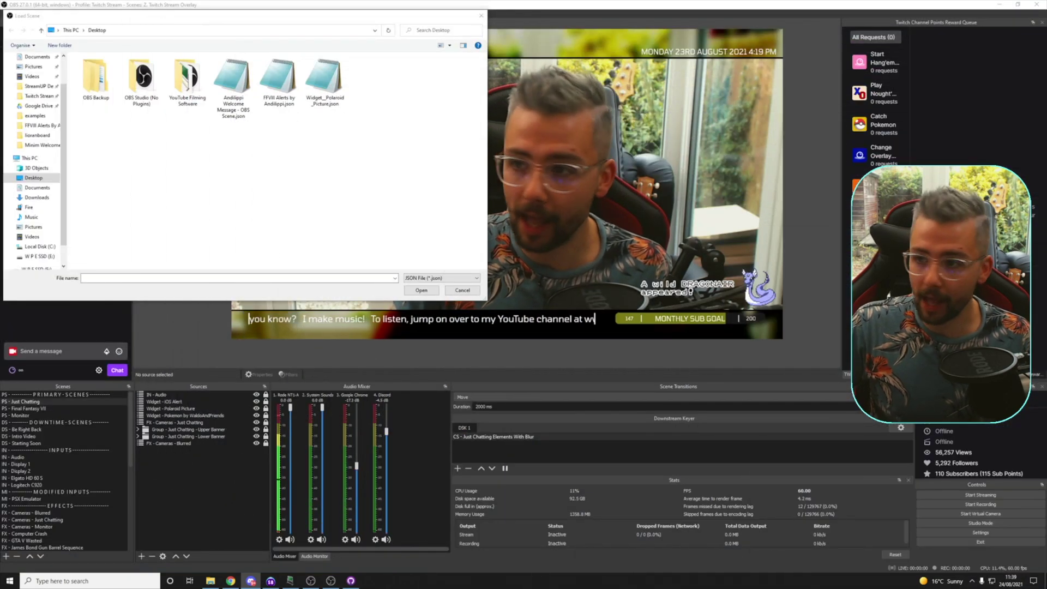
left_click(215, 125)
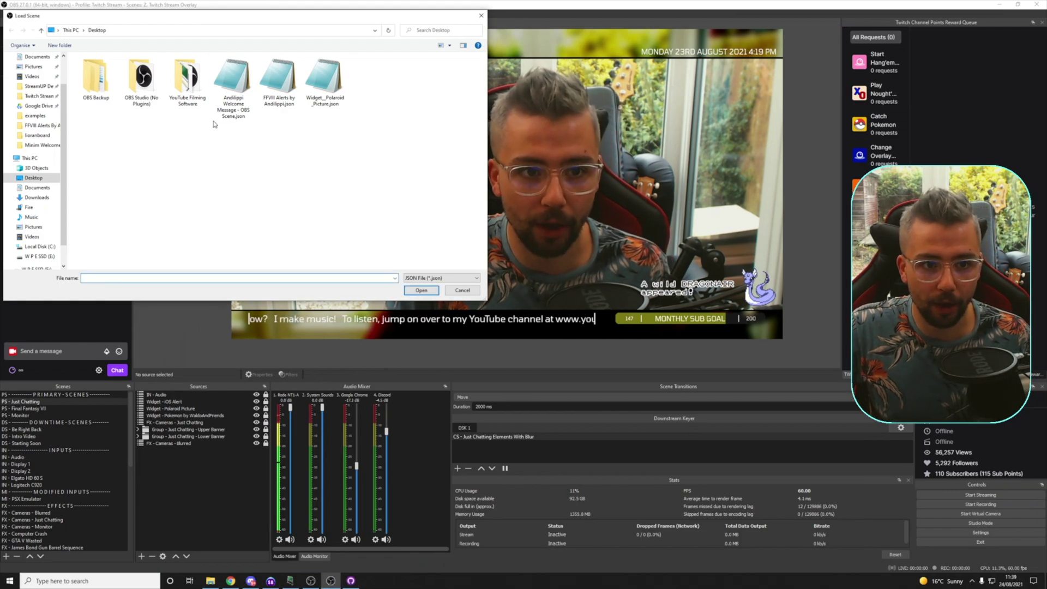
left_click(233, 100)
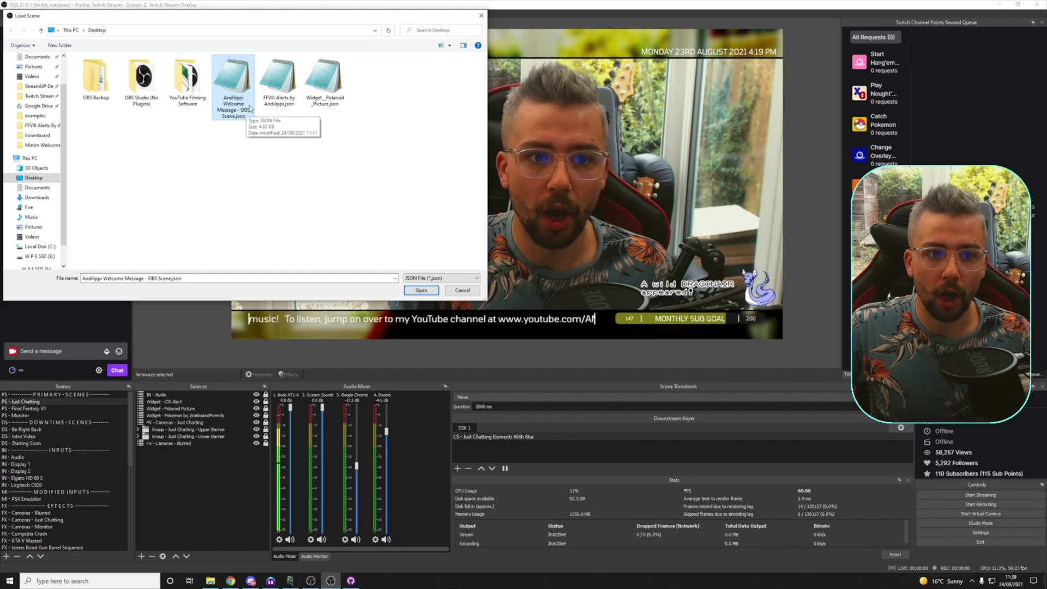
left_click(422, 290)
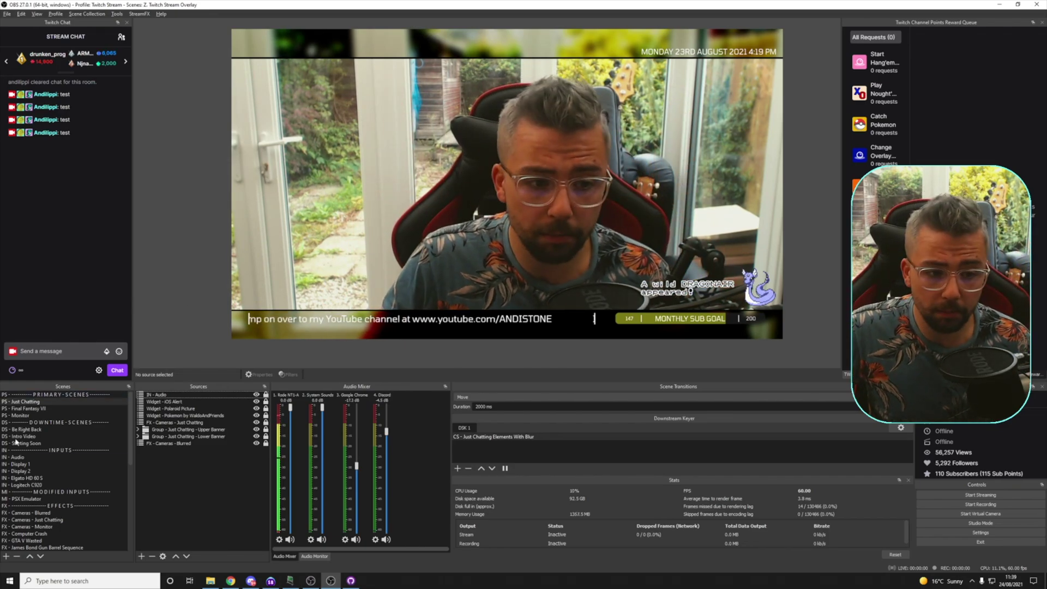
Open the Welcome - StreamUP - Minim scene, preview its Username and Message sources, then hide all three.
scroll(60, 480, "down", 10)
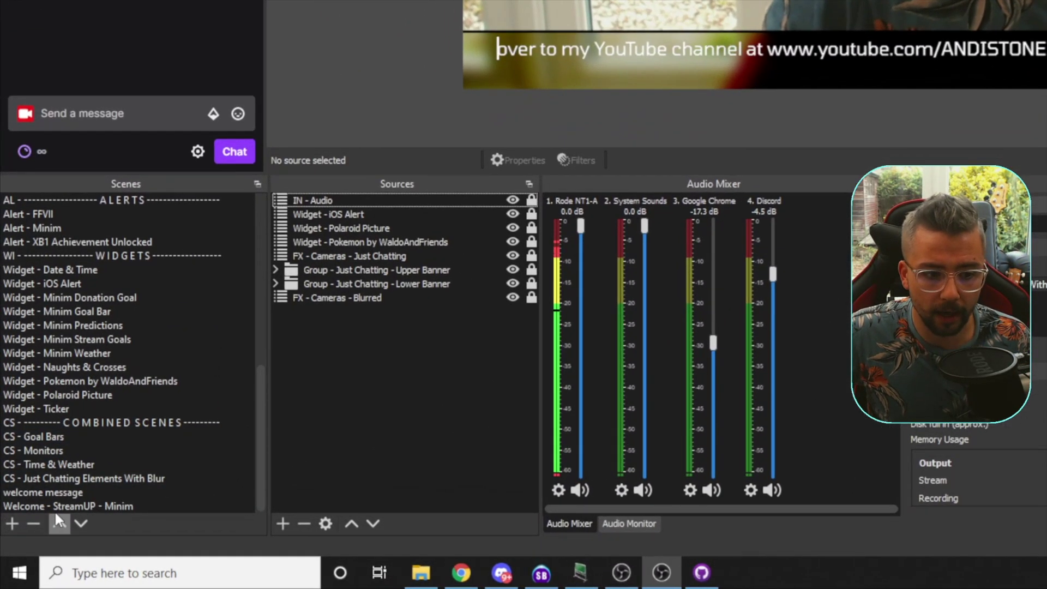
left_click(33, 514)
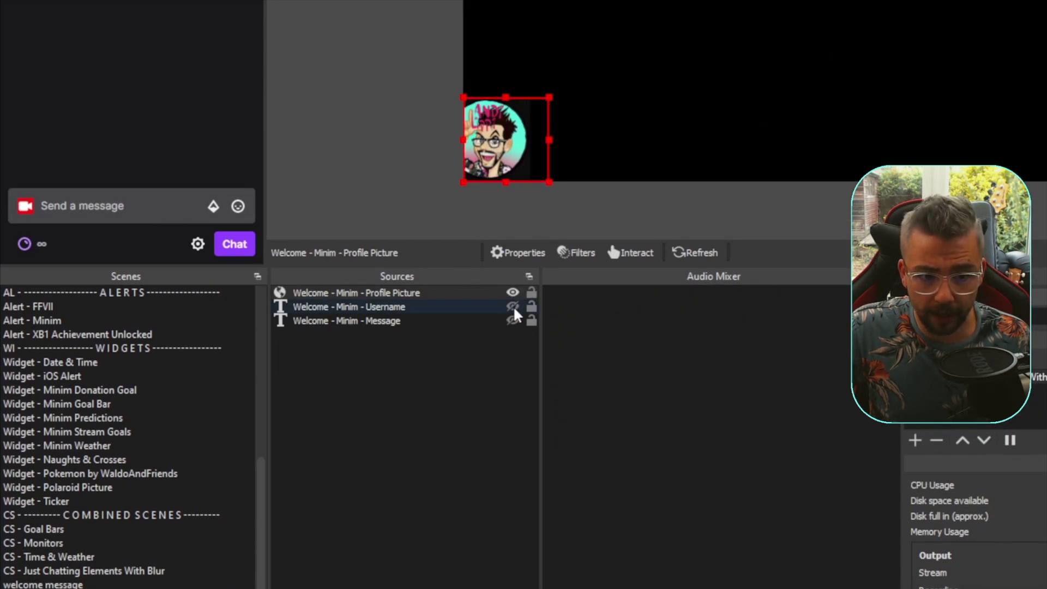
left_click(513, 306)
left_click(513, 321)
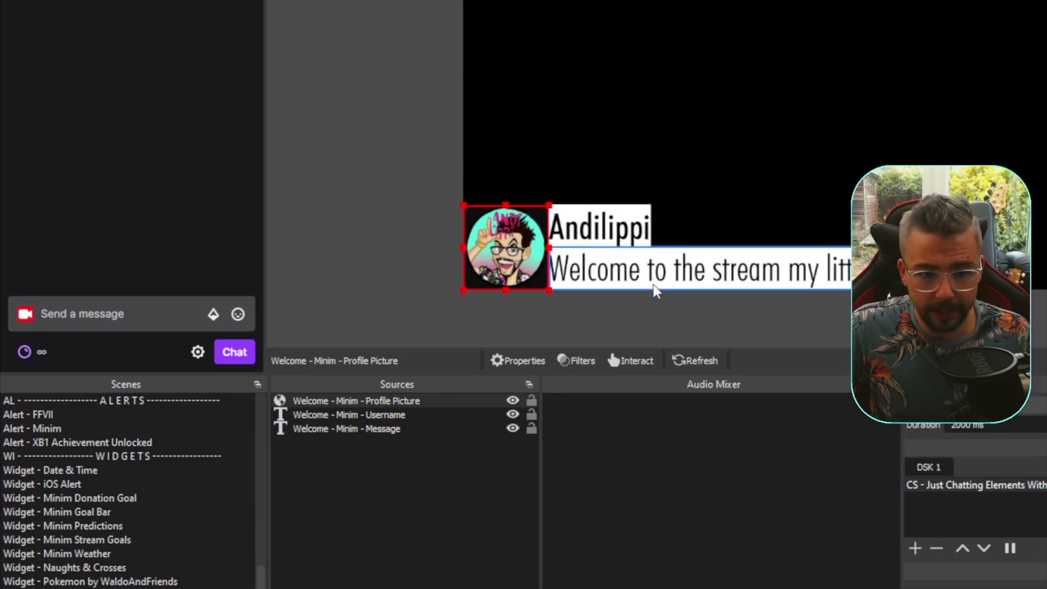
left_click(513, 400)
left_click(512, 415)
left_click(512, 312)
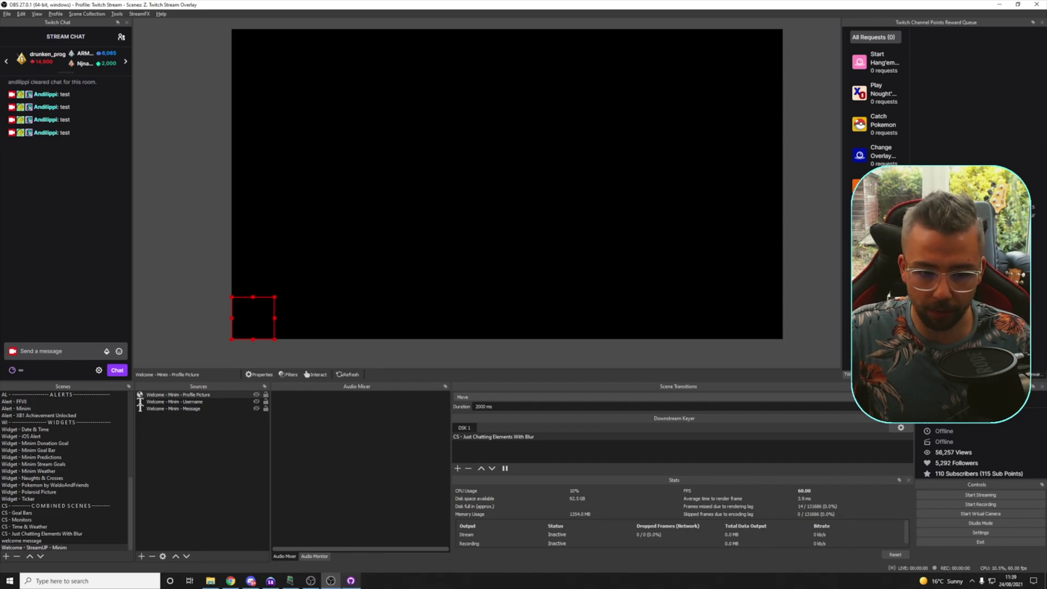
Minimise OBS and Chrome to reveal the desktop, then select the three extracted package files.
left_click(335, 584)
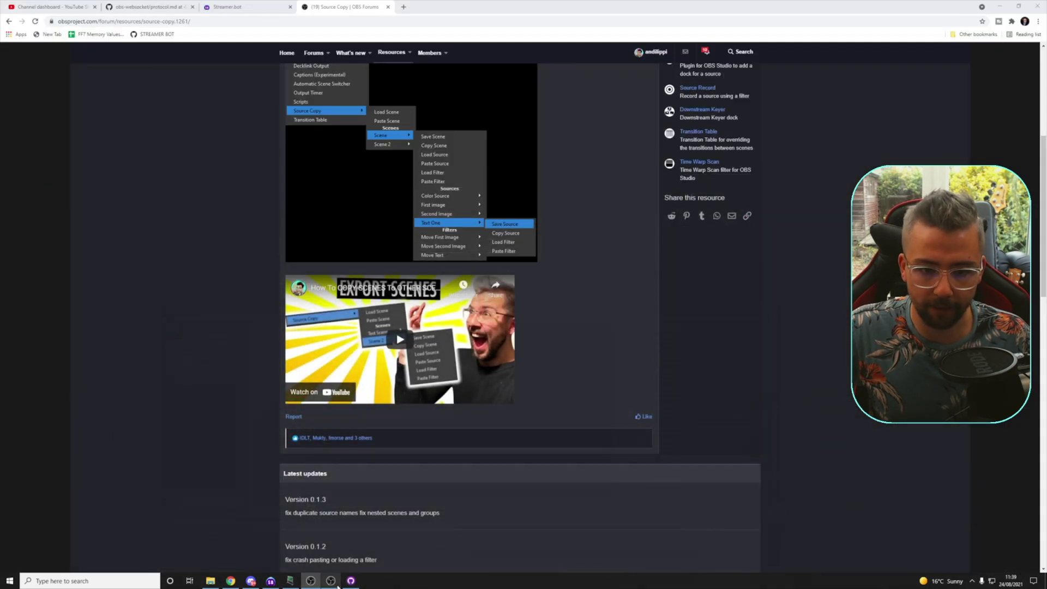
left_click(245, 585)
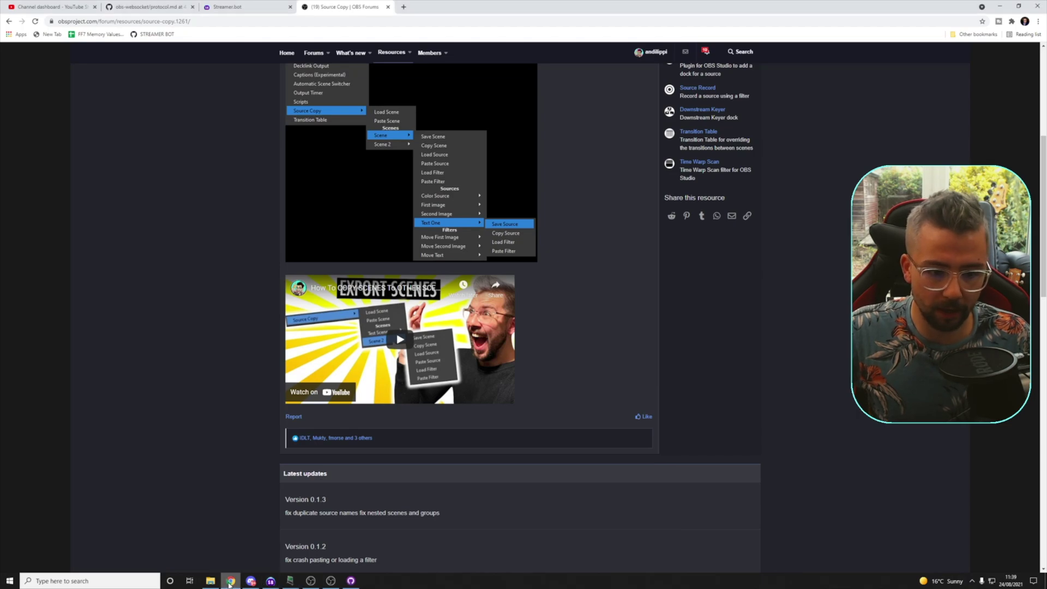
left_click_drag(387, 97, 500, 49)
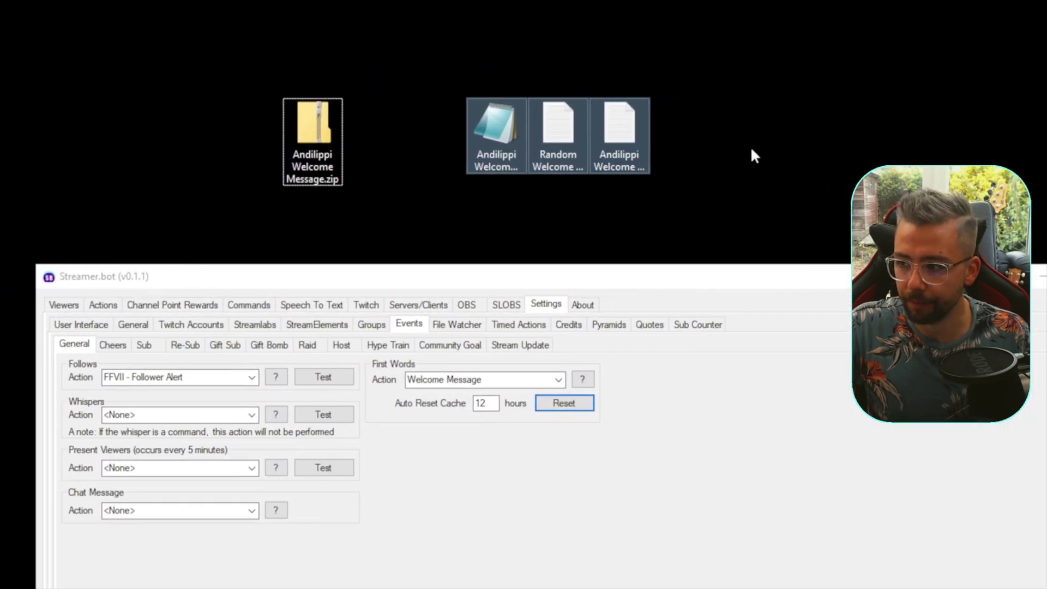
Copy the whole import string from the Streamer.Bot Action .txt file in Notepad, then close Notepad.
left_click(447, 101)
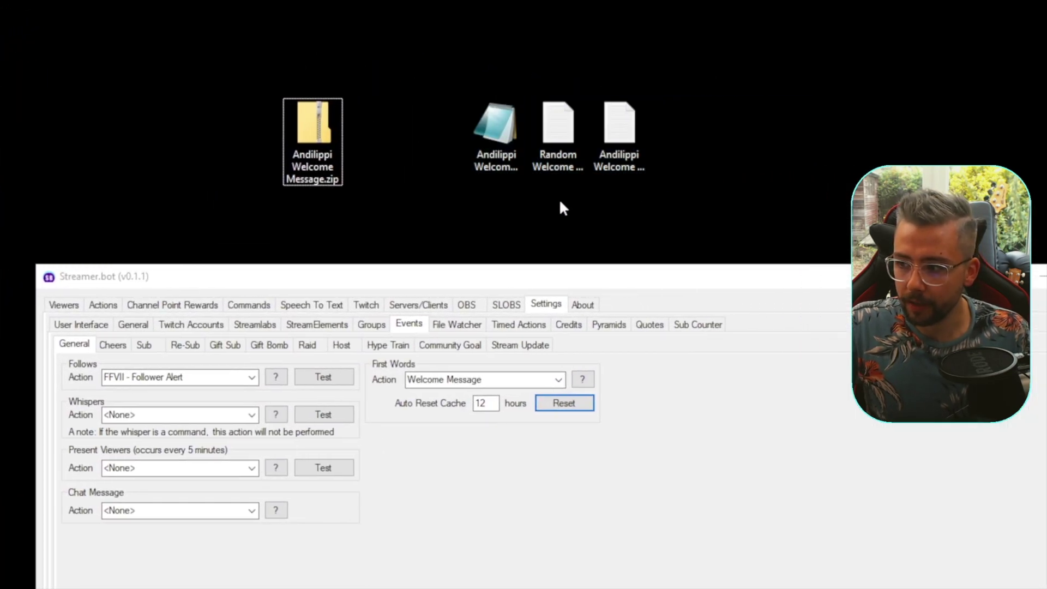
left_click(503, 156)
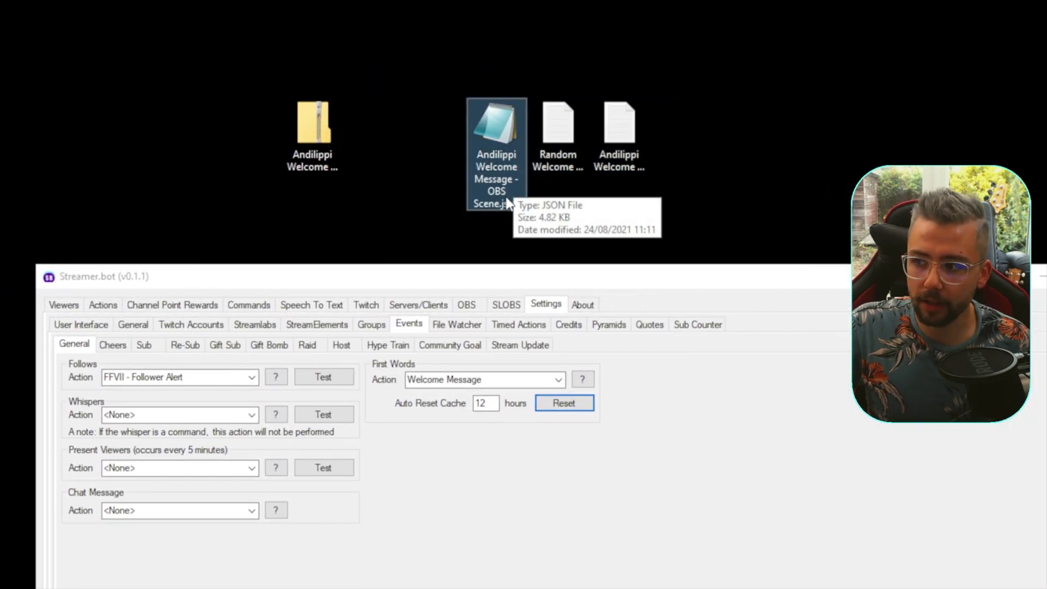
left_click(549, 164)
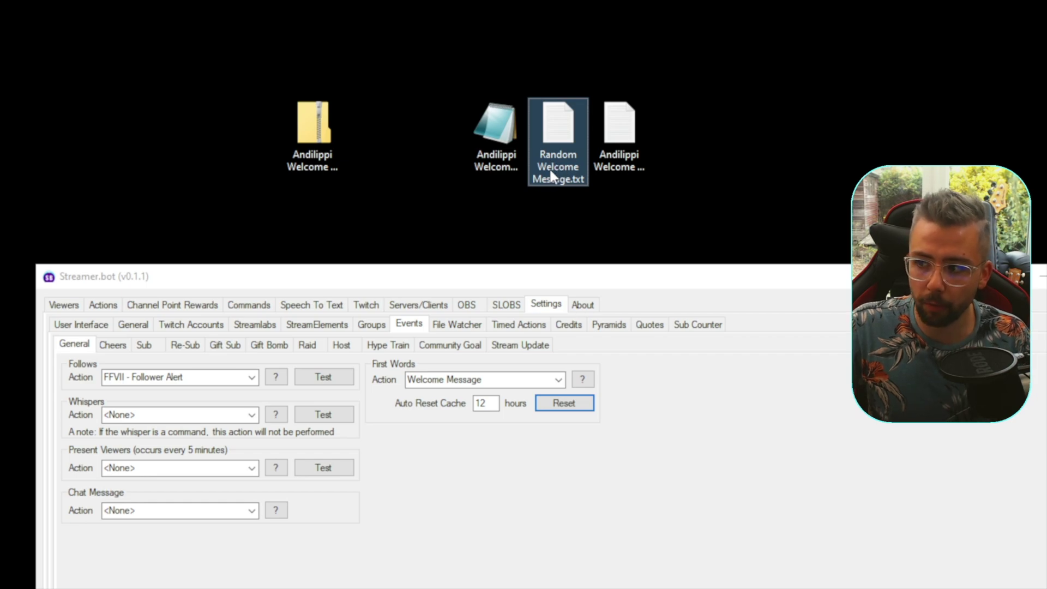
left_click(633, 153)
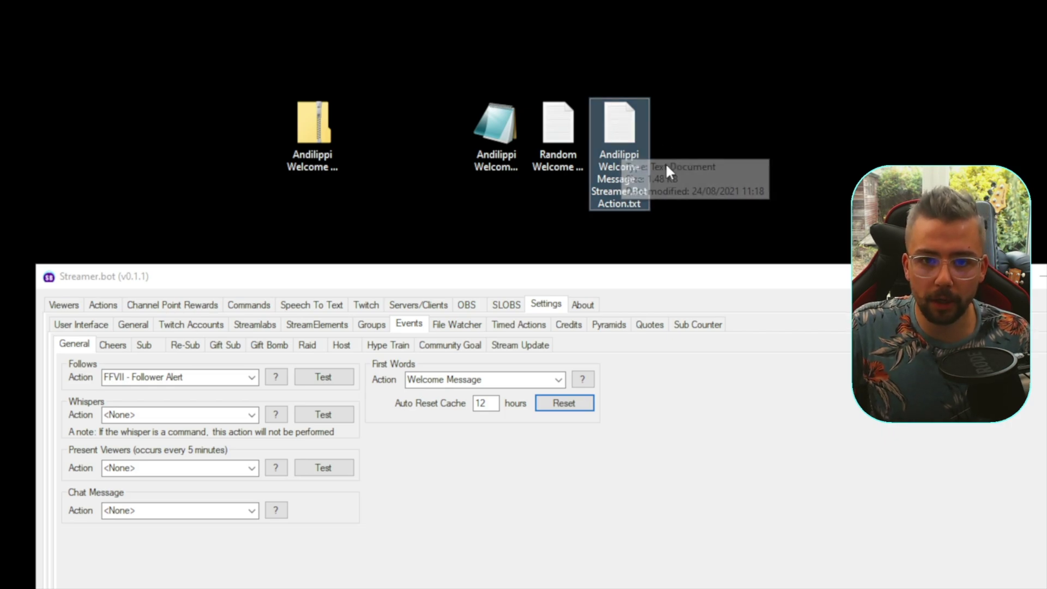
double_click(619, 118)
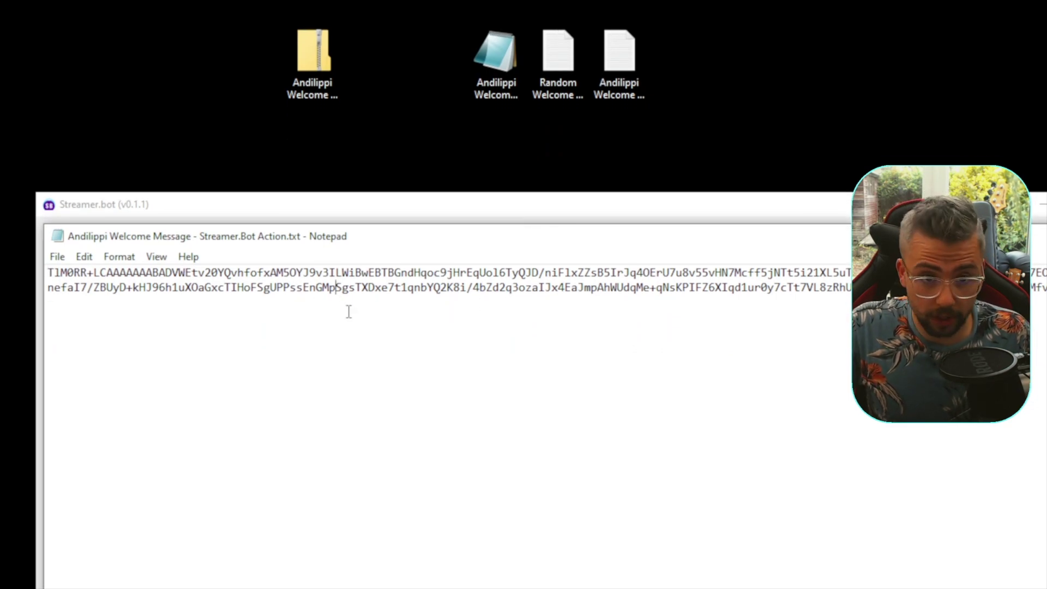
key("ctrl+a")
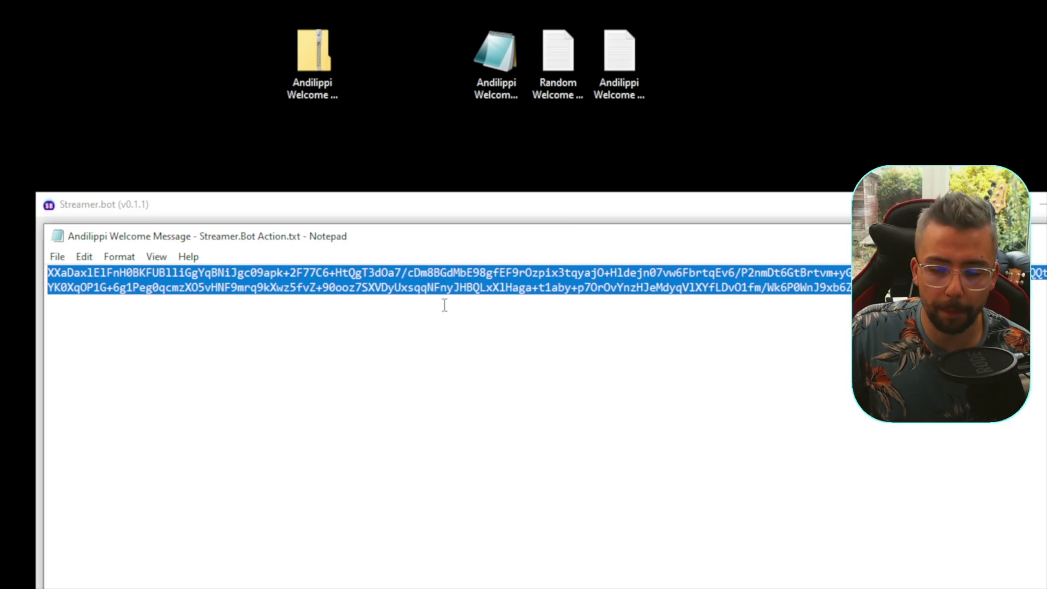
left_click(802, 283)
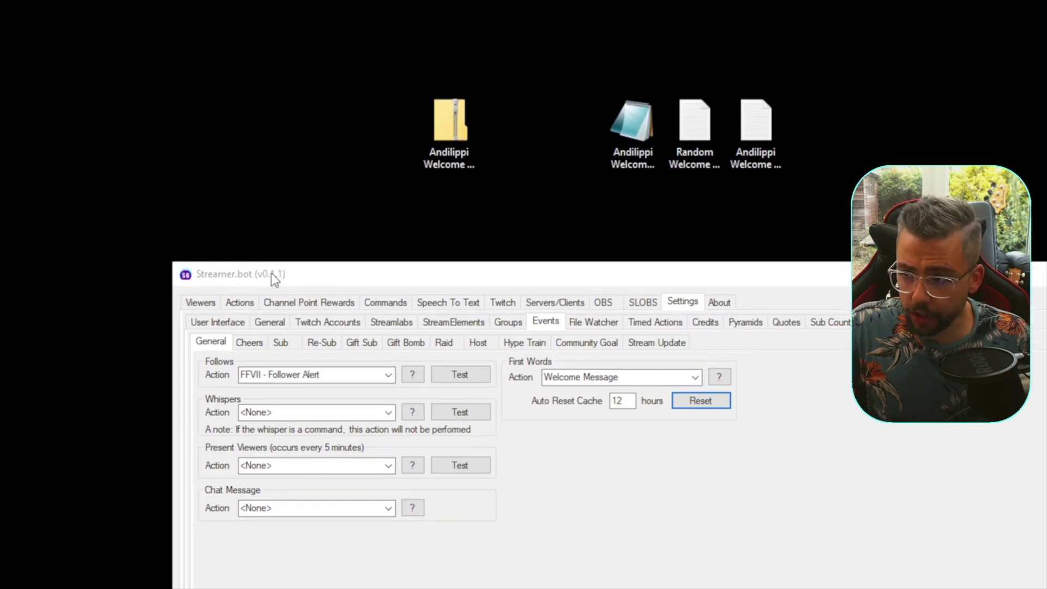
Import the copied string in the Actions tab as the Andilippi - Welcome Message action.
left_click(239, 302)
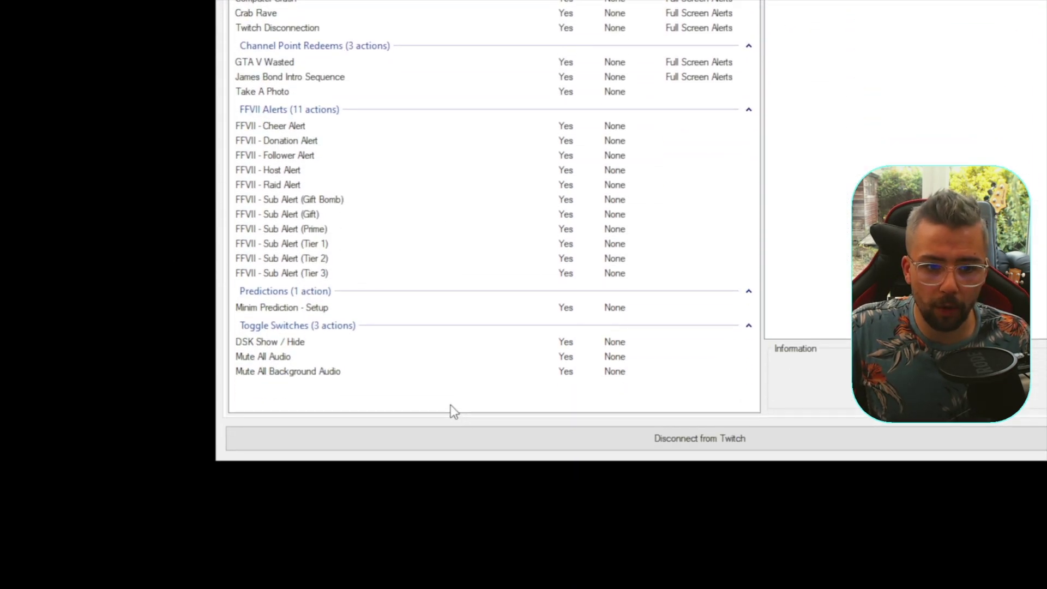
right_click(429, 313)
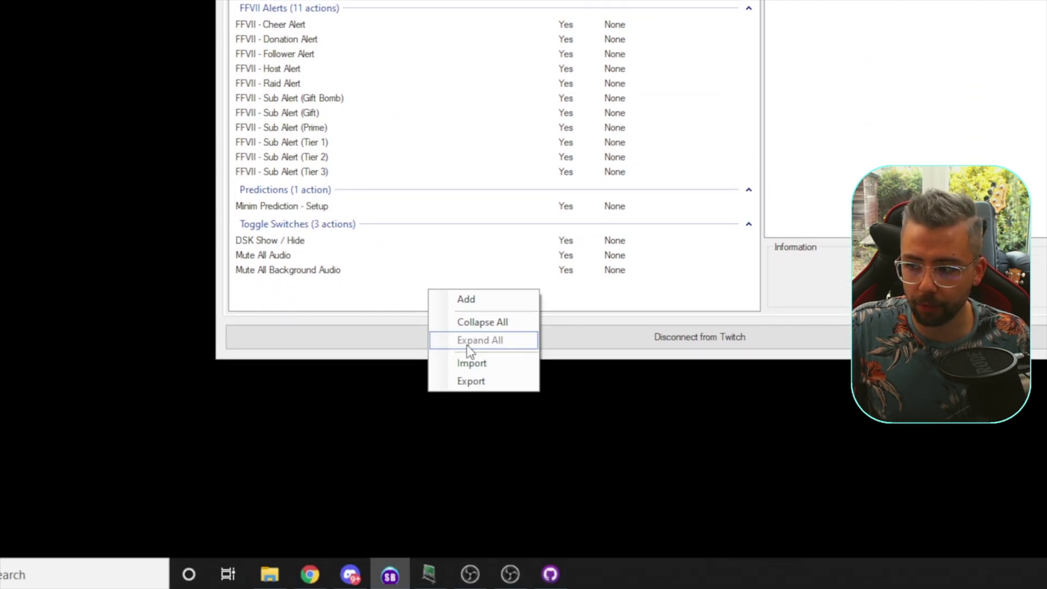
left_click(472, 362)
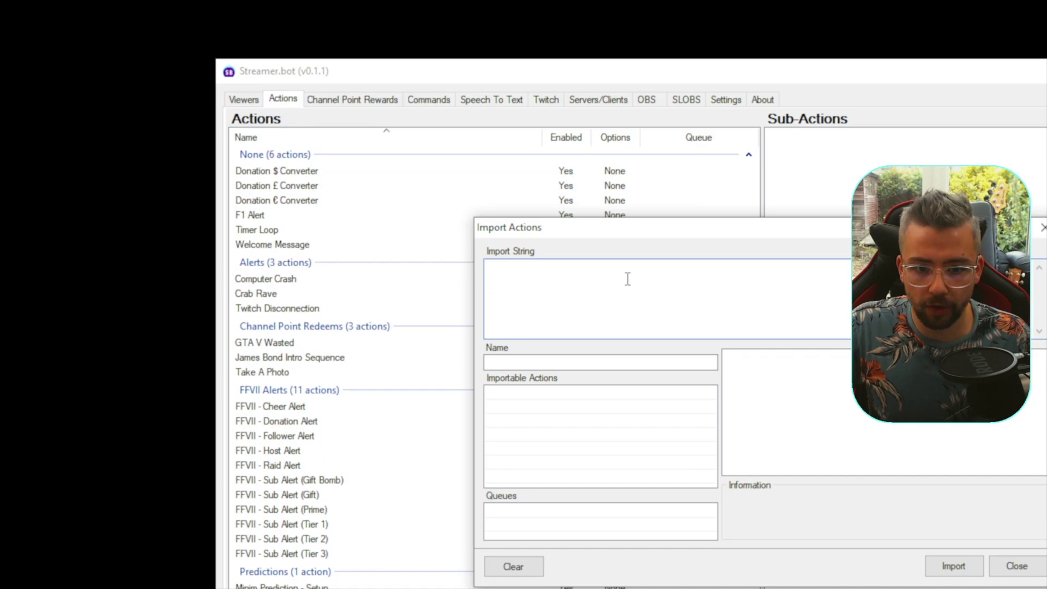
left_click(595, 296)
key("ctrl+v")
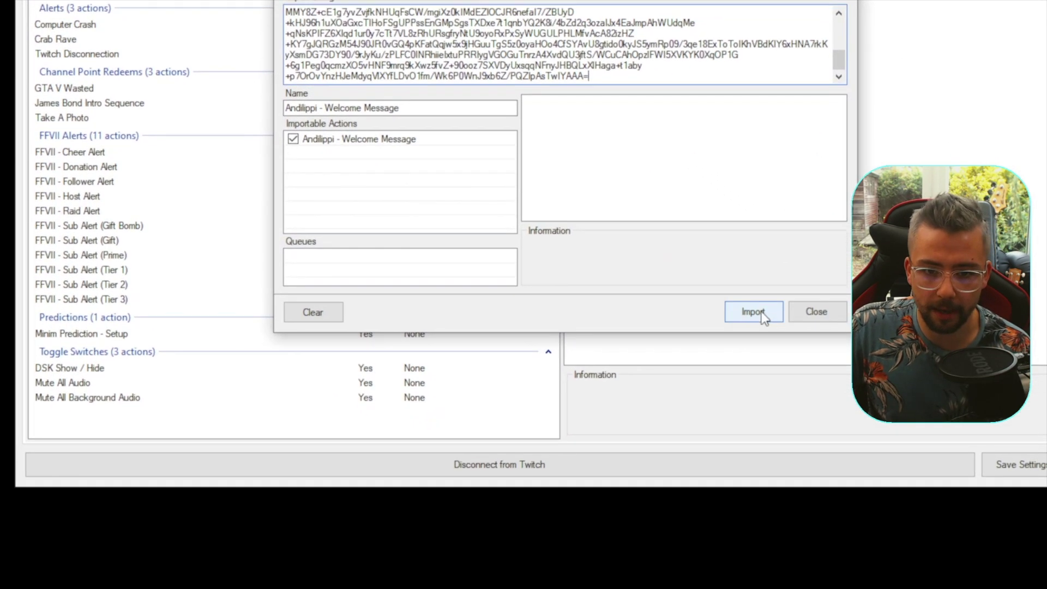
left_click(960, 477)
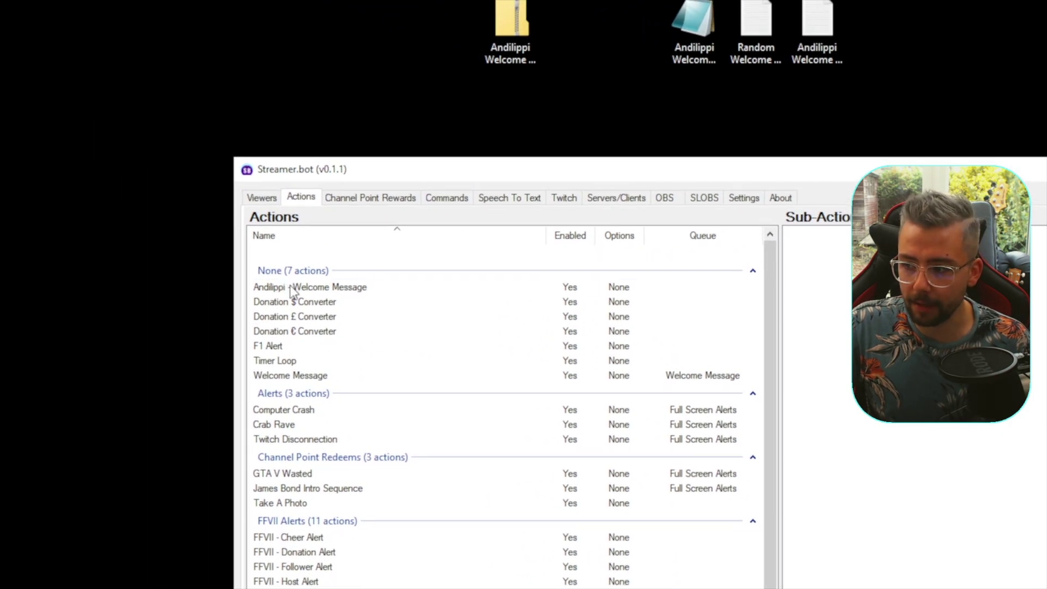
Inspect the imported action's sub-actions, checking the profile-picture browser source URL and the Read Random Line settings.
left_click(234, 251)
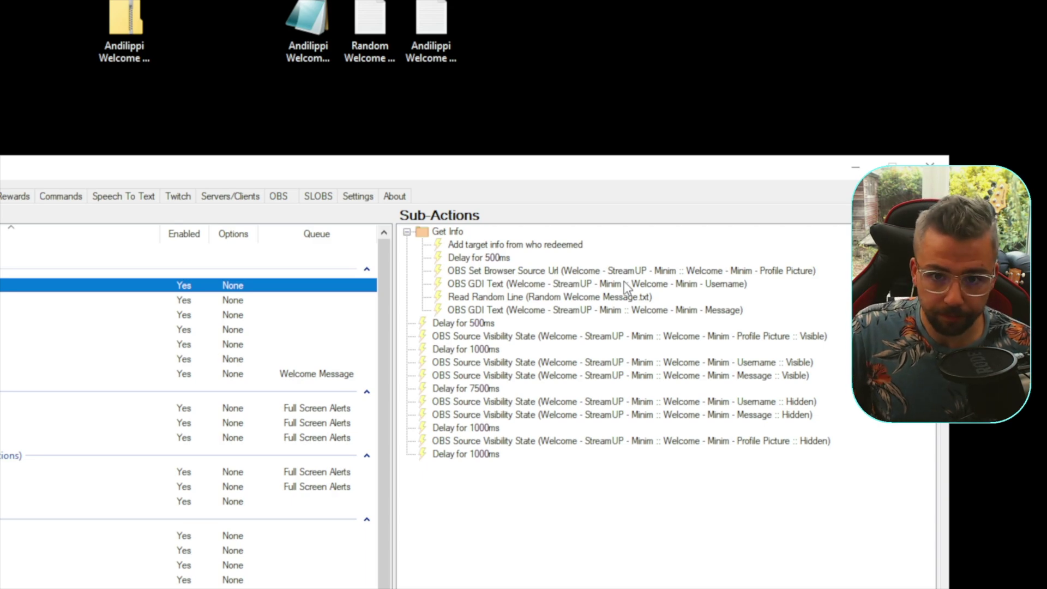
left_click(502, 271)
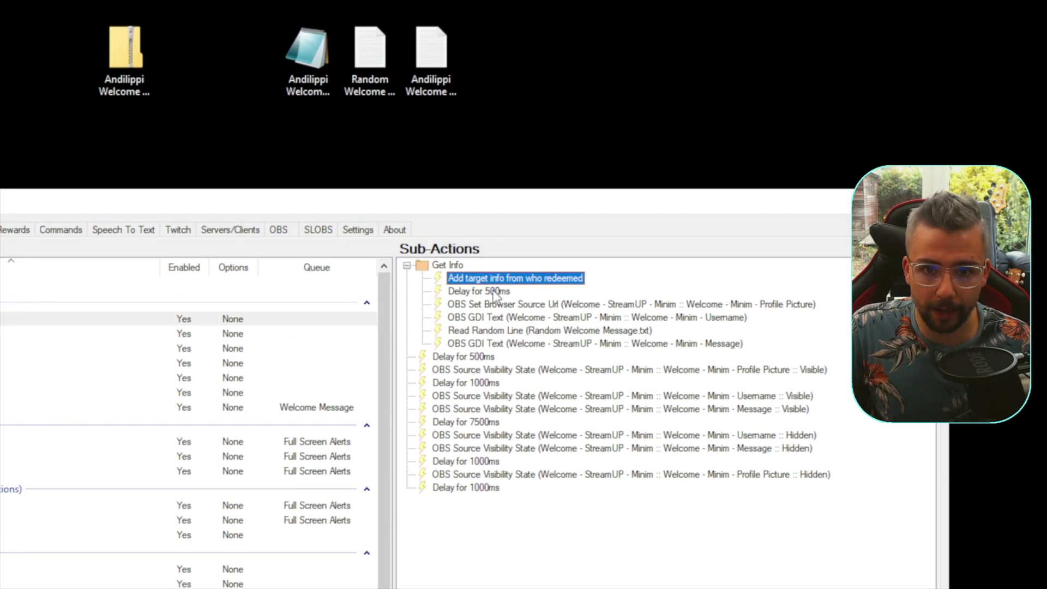
left_click(496, 306)
left_click(496, 291)
left_click(497, 305)
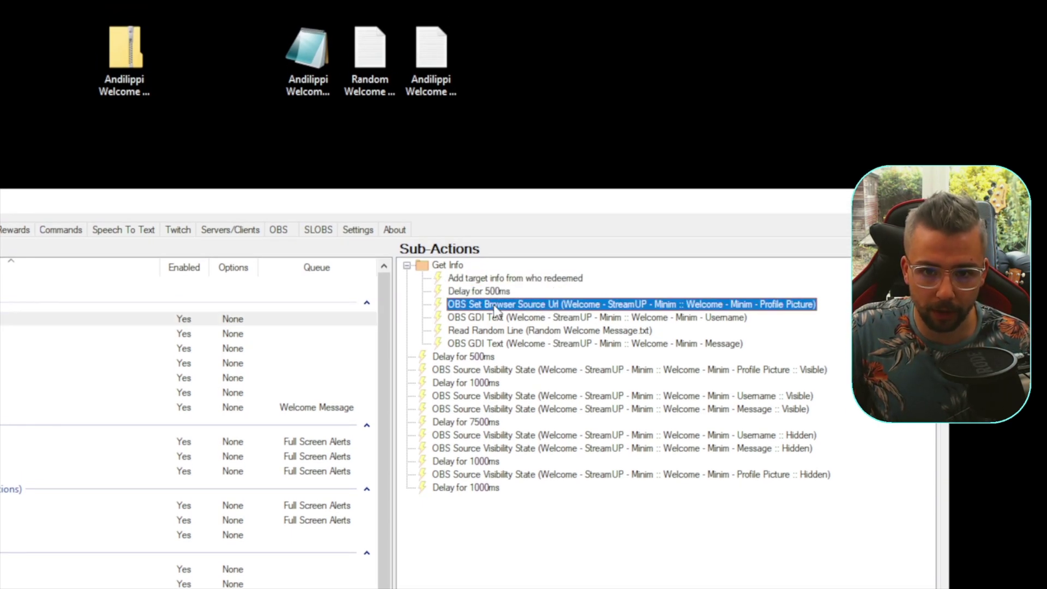
double_click(527, 301)
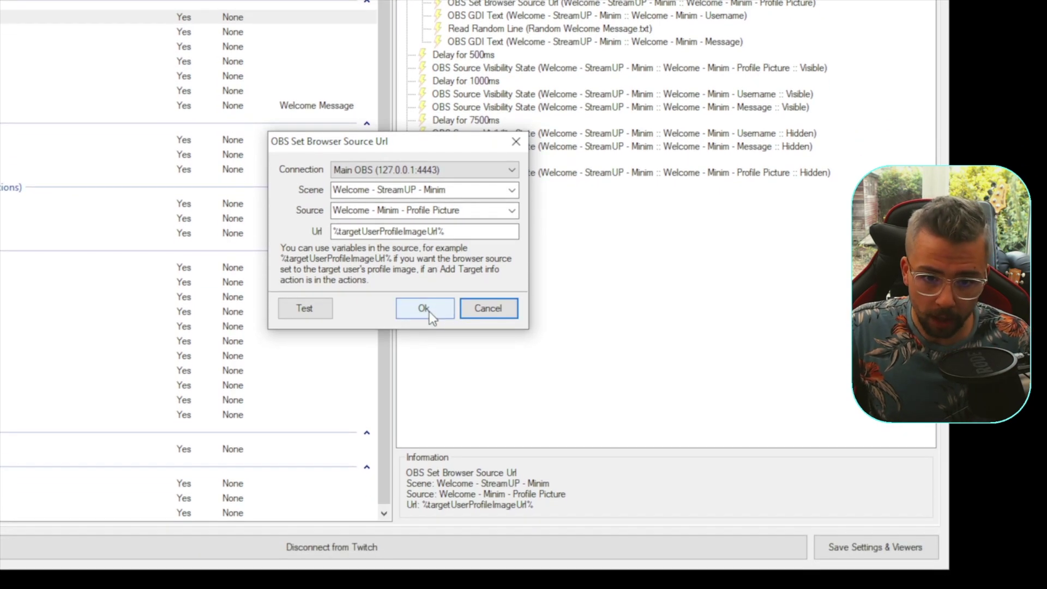
left_click(430, 312)
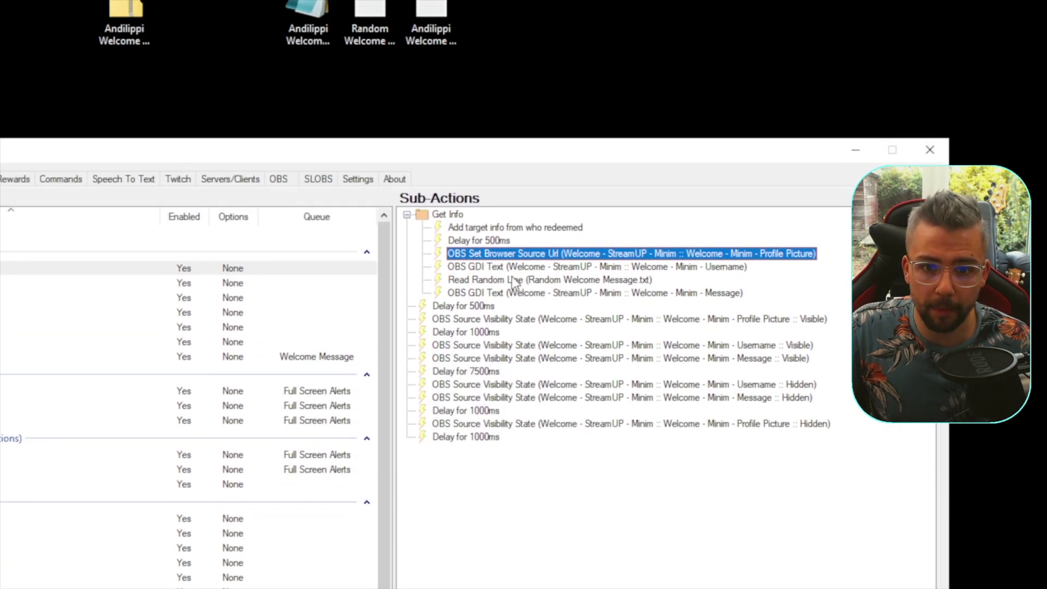
left_click(465, 282)
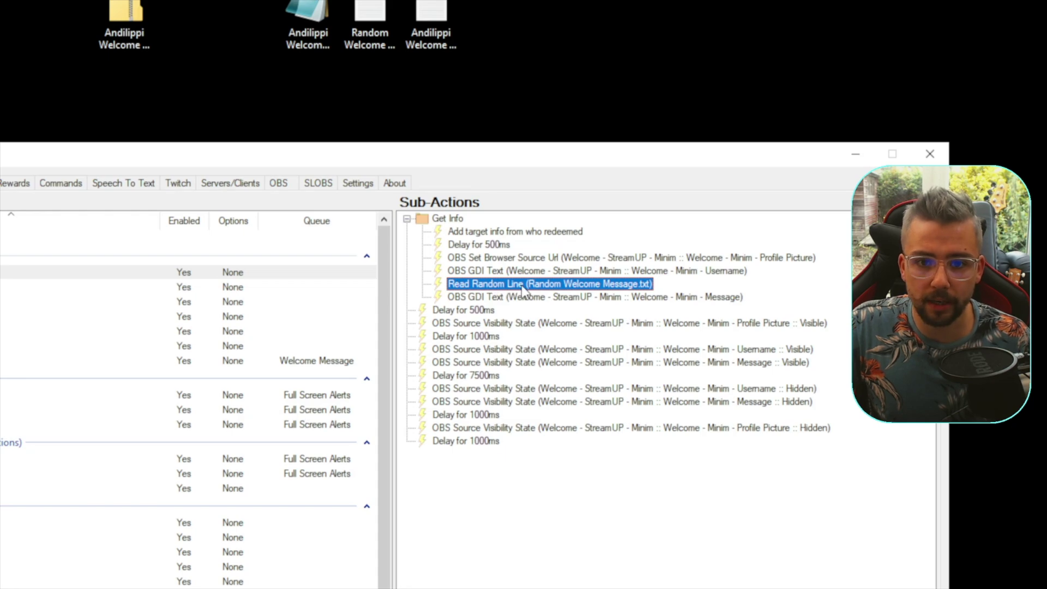
double_click(618, 289)
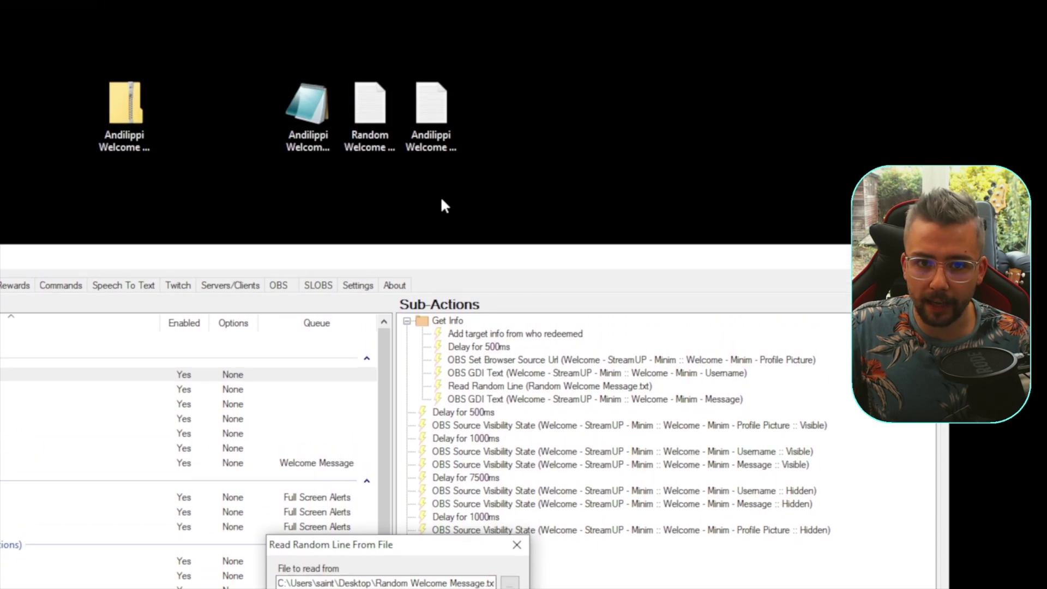
Re-pick Random Welcome Message.txt from the Desktop as the Read Random Line file and confirm.
left_click(382, 139)
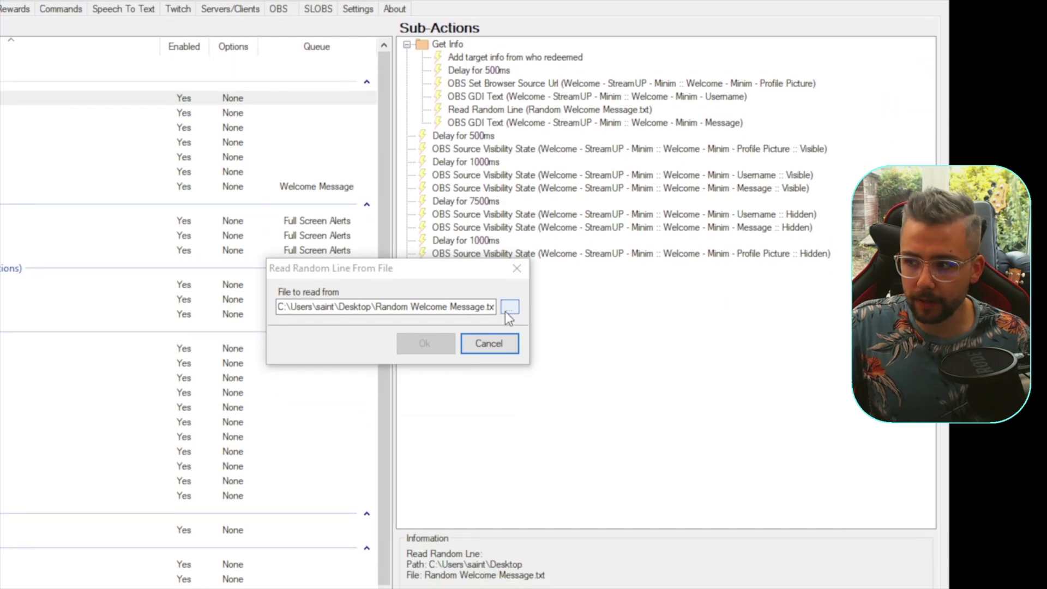
left_click(508, 312)
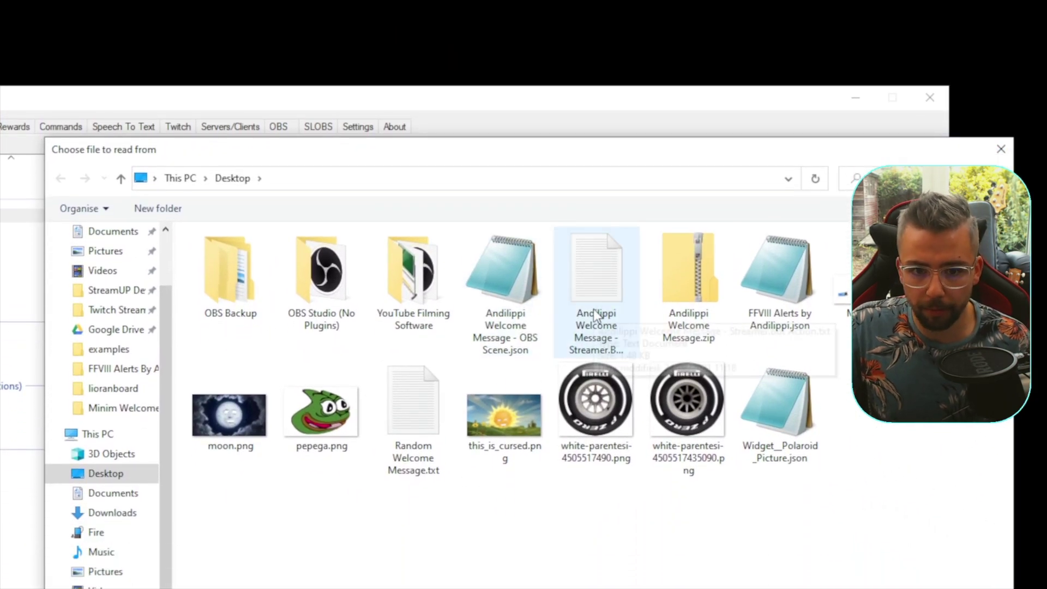
left_click(405, 517)
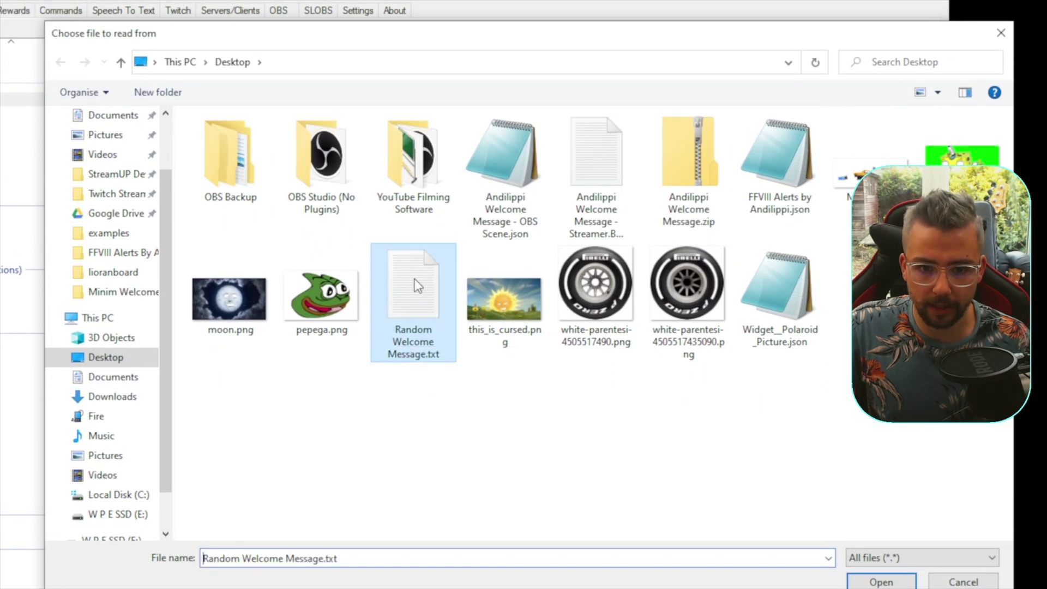
double_click(415, 264)
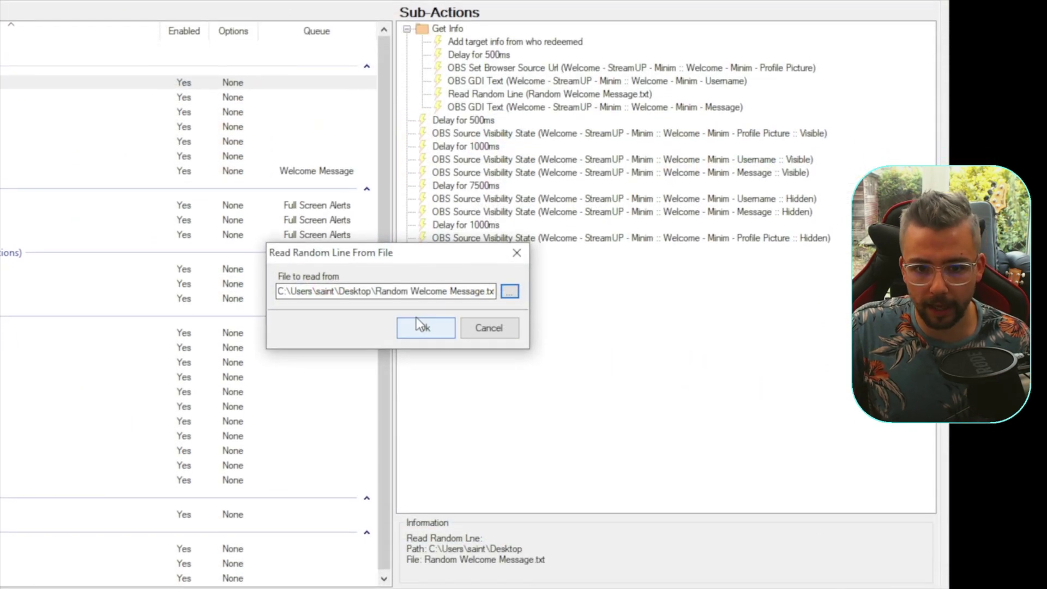
left_click(424, 311)
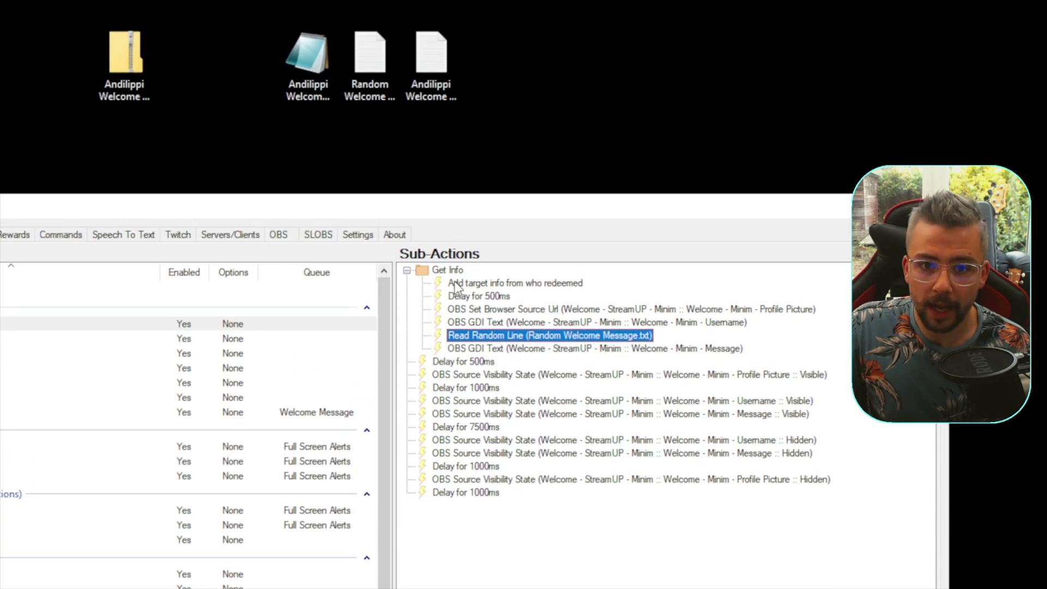
left_click(508, 307)
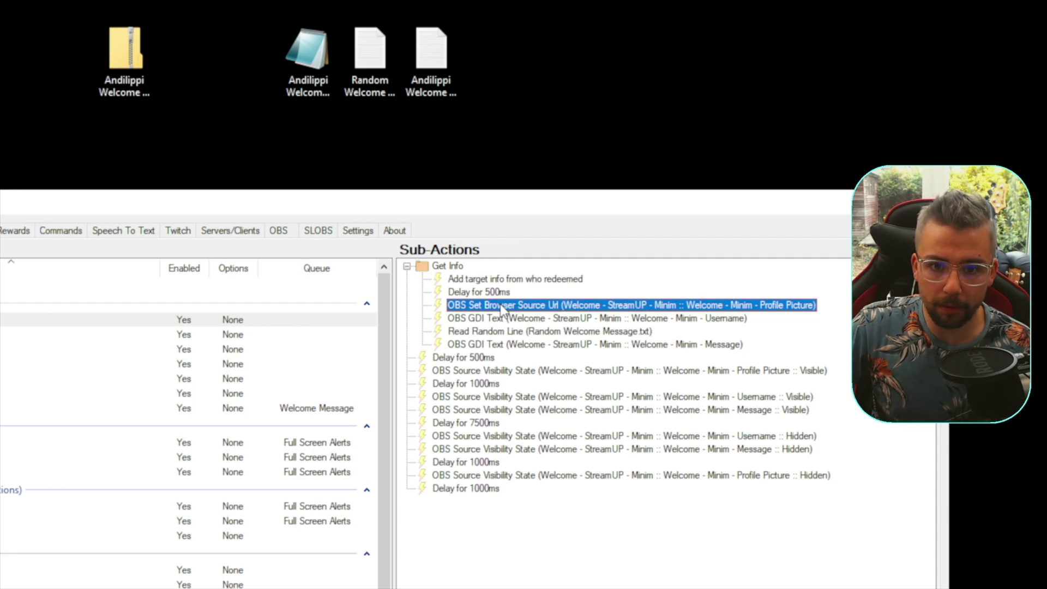
left_click(502, 317)
left_click(505, 345)
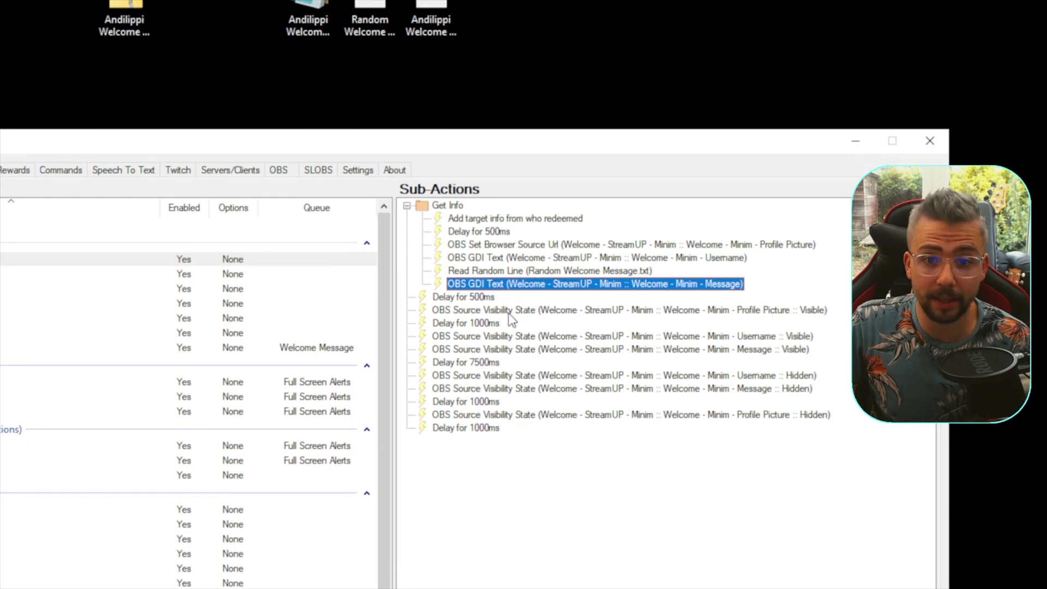
left_click(509, 331)
left_click(510, 358)
left_click(513, 370)
left_click(516, 317)
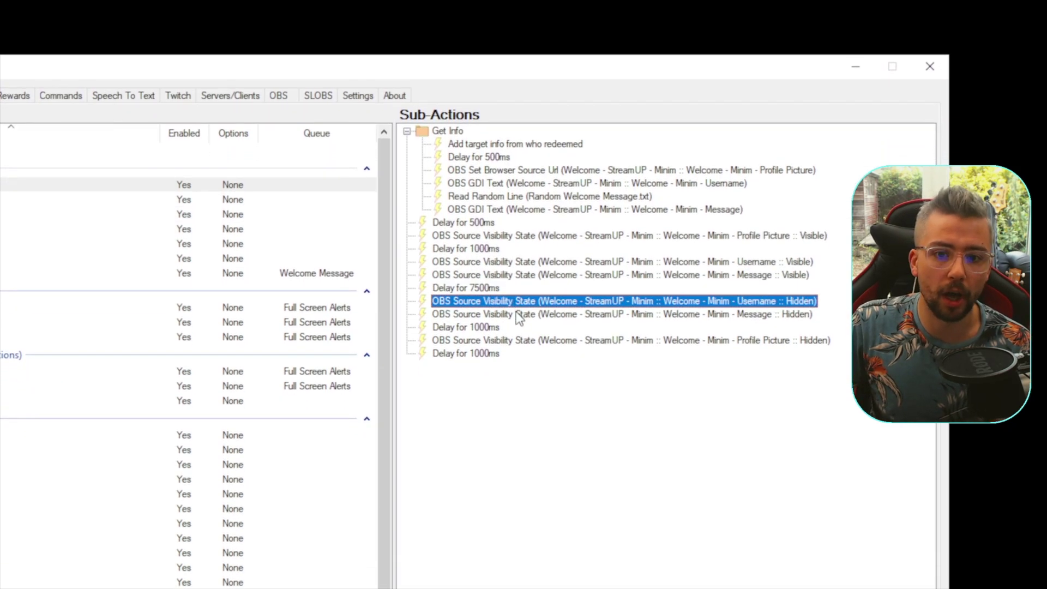
left_click(512, 330)
left_click(511, 357)
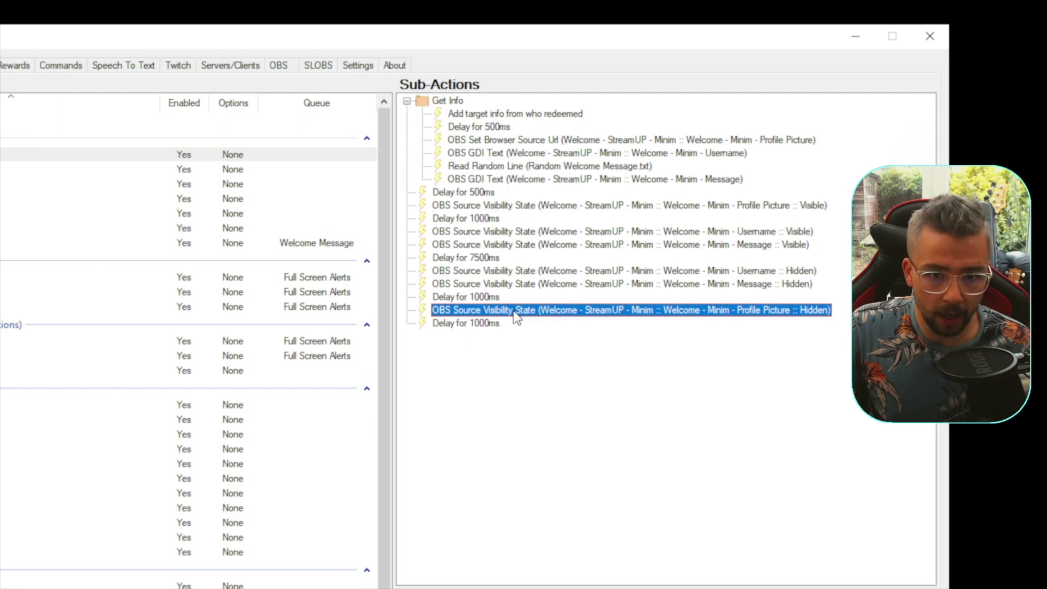